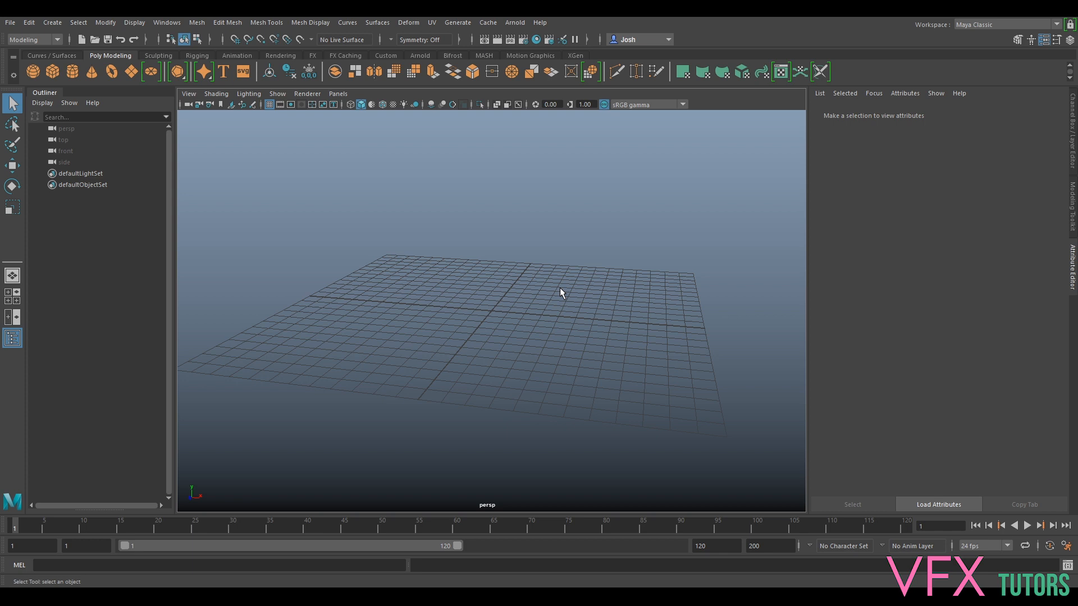
left_click_drag(475, 270, 438, 238, "alt")
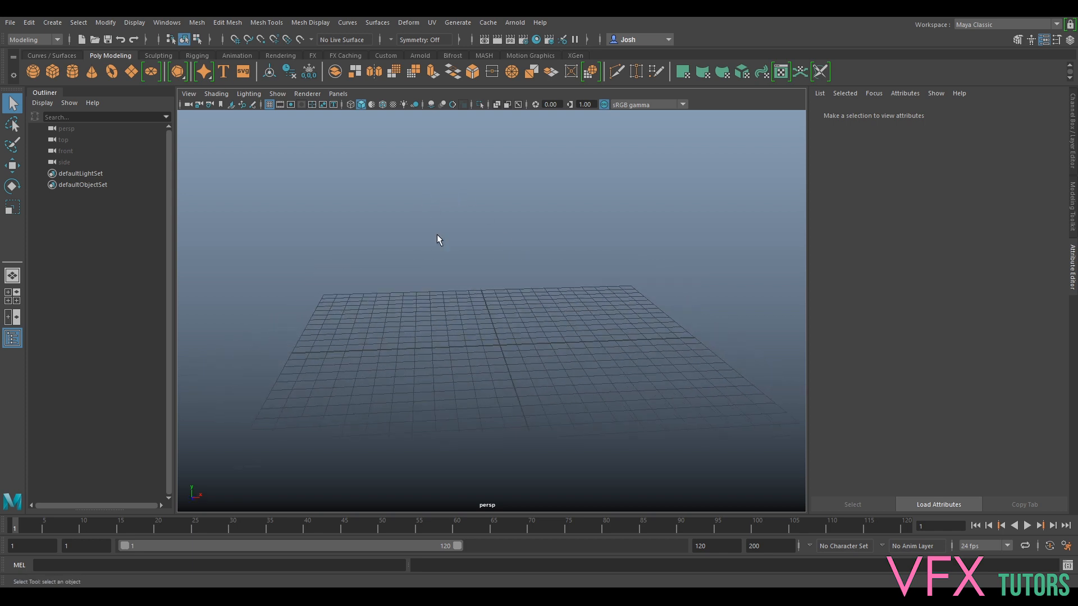
left_click(169, 25)
mouse_move(236, 97)
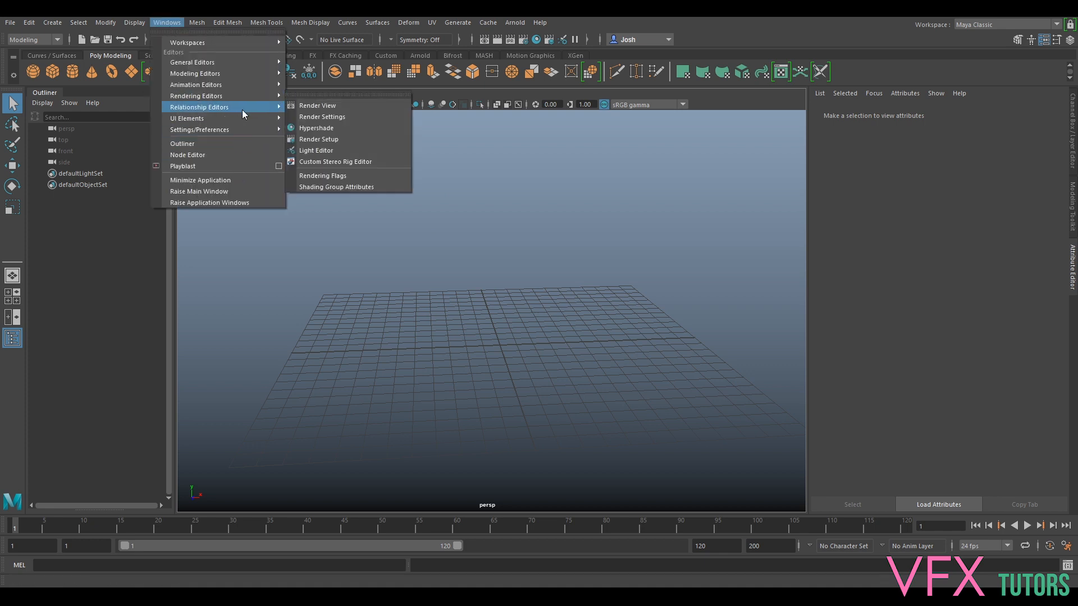
left_click(508, 366)
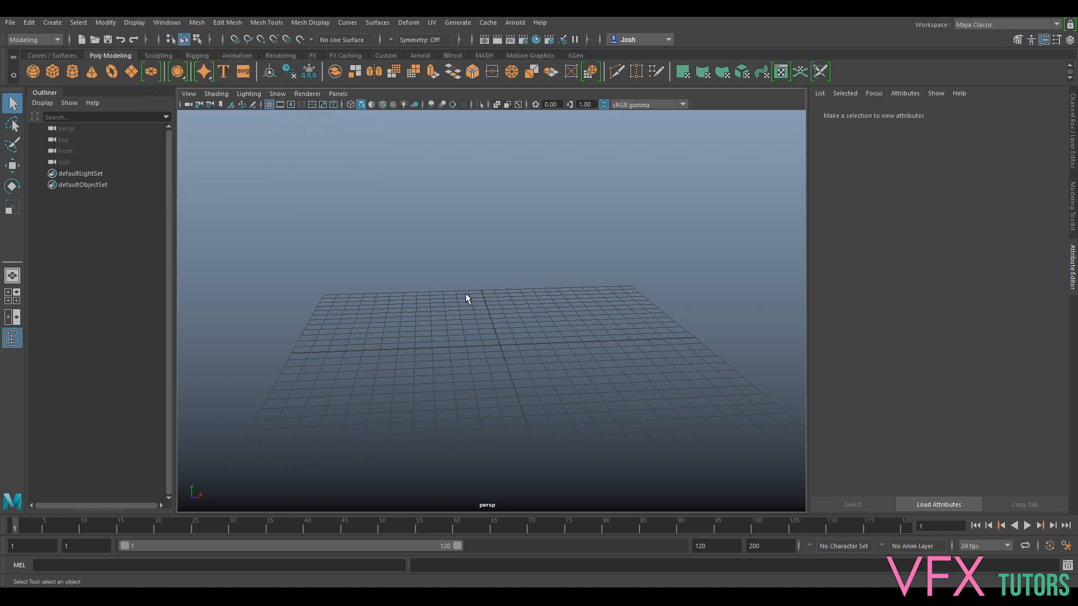
Check the world up axis and the linear, angular and time working units in the general application preferences.
left_click(169, 23)
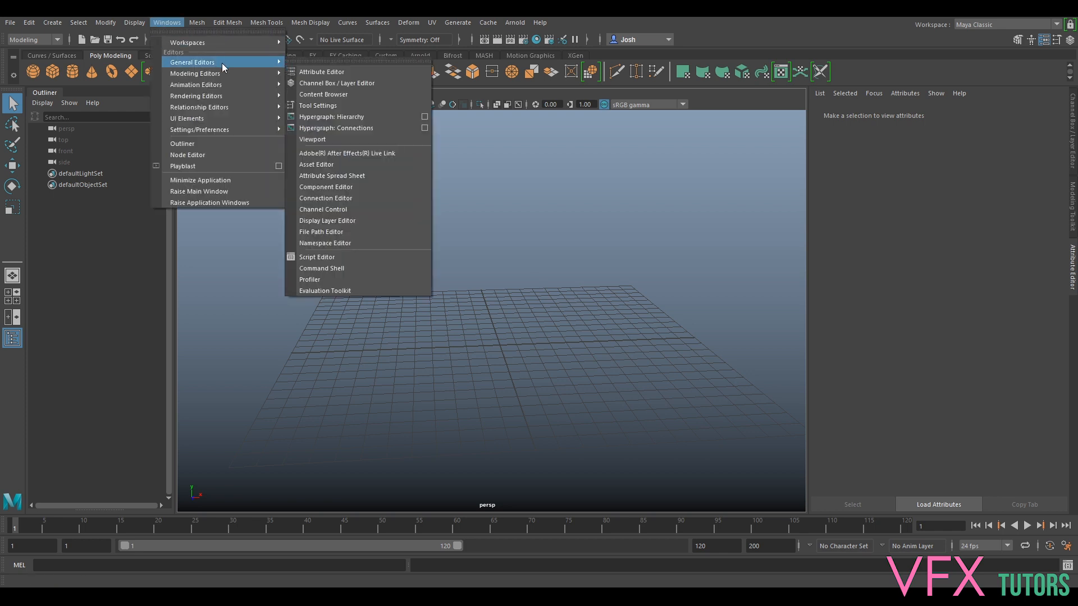
mouse_move(217, 129)
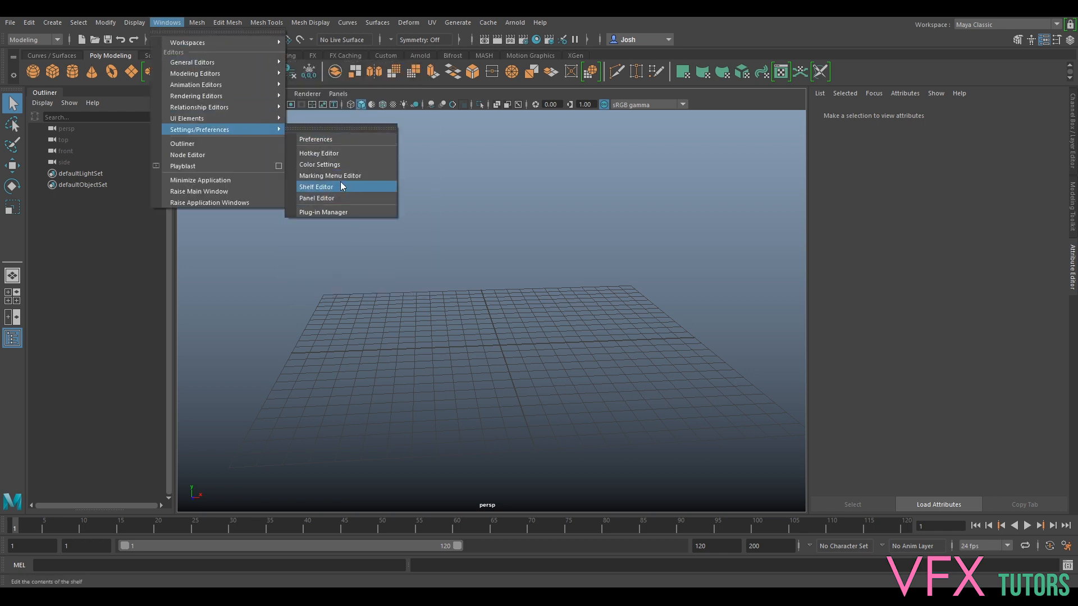
left_click(337, 141)
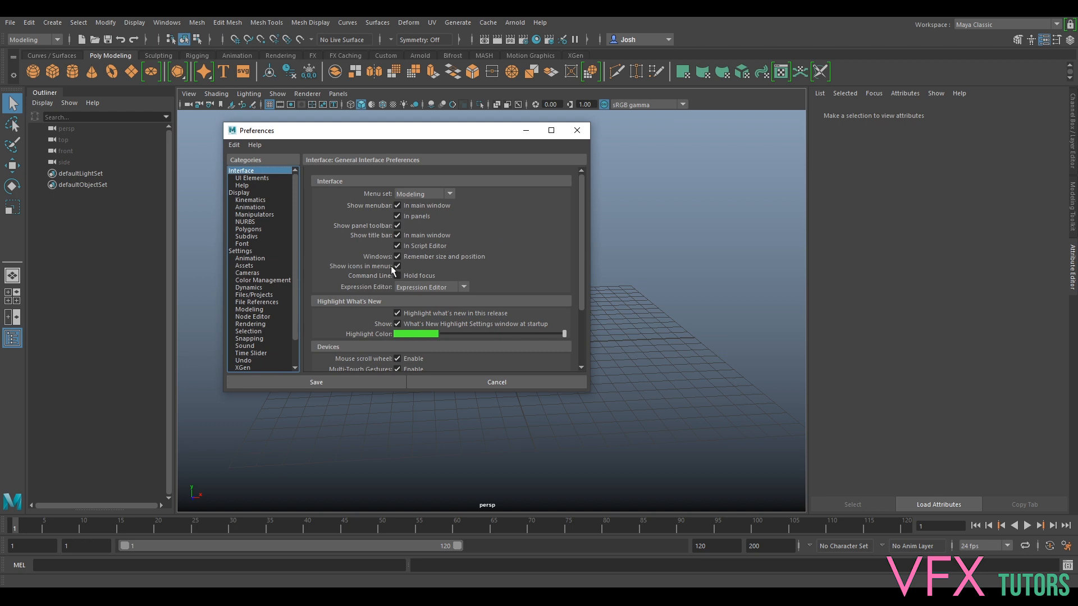
left_click(243, 250)
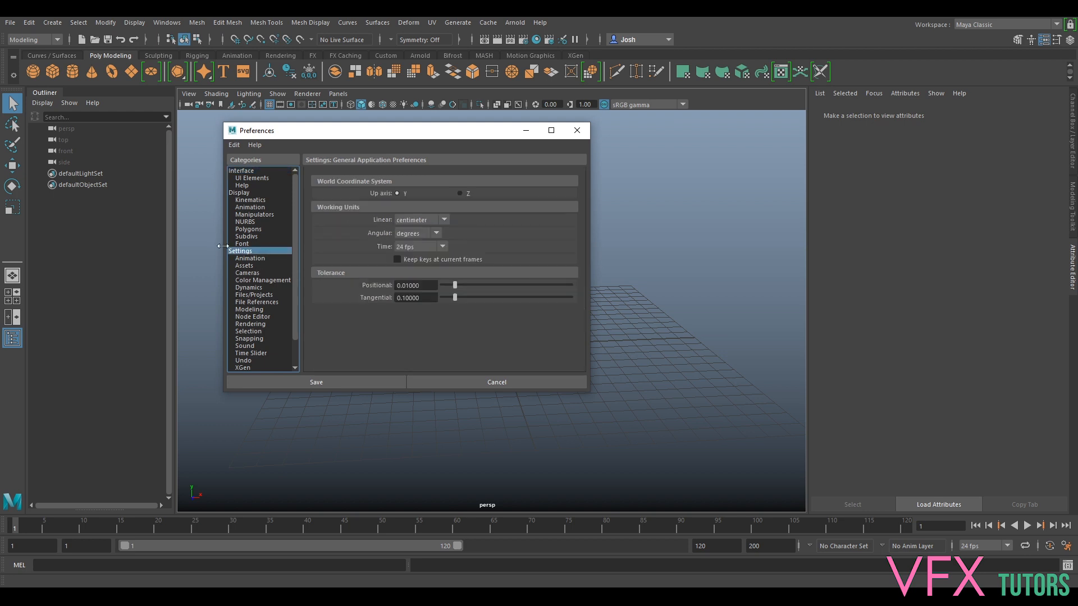
left_click(577, 131)
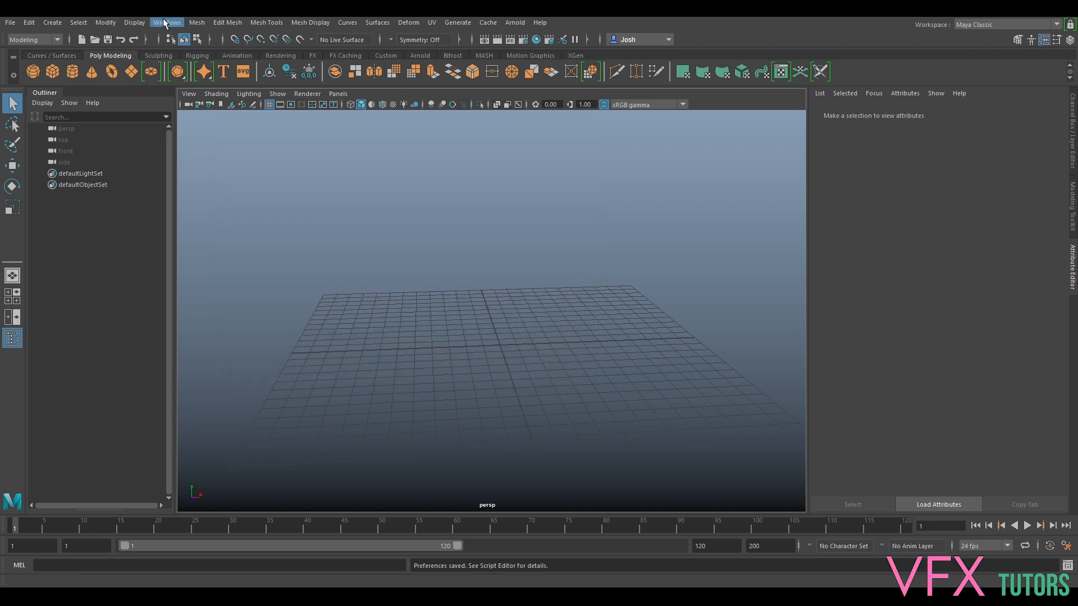
left_click(167, 23)
mouse_move(217, 130)
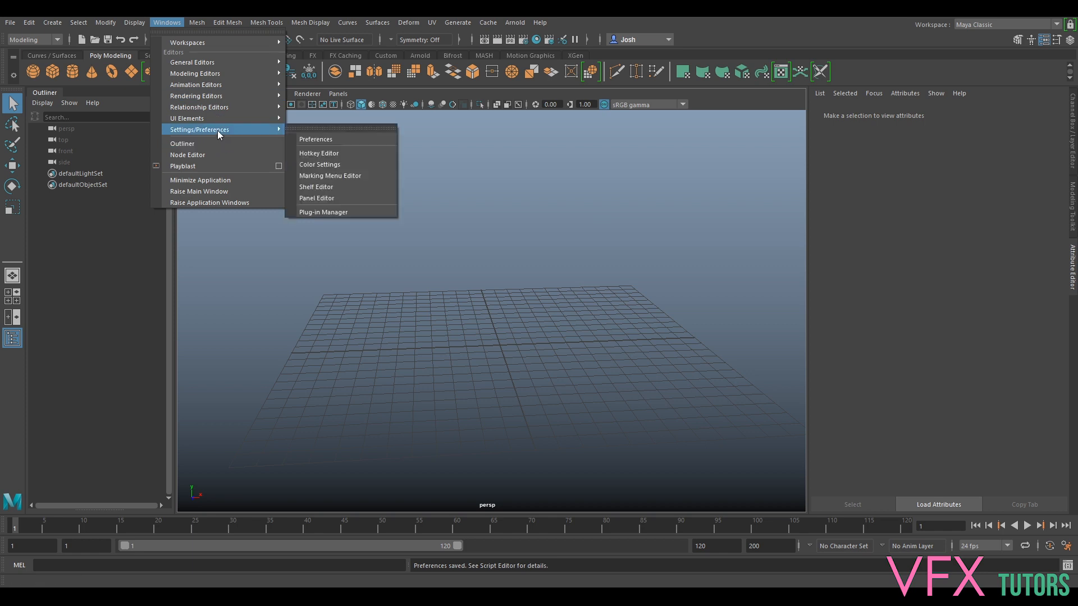
left_click(333, 139)
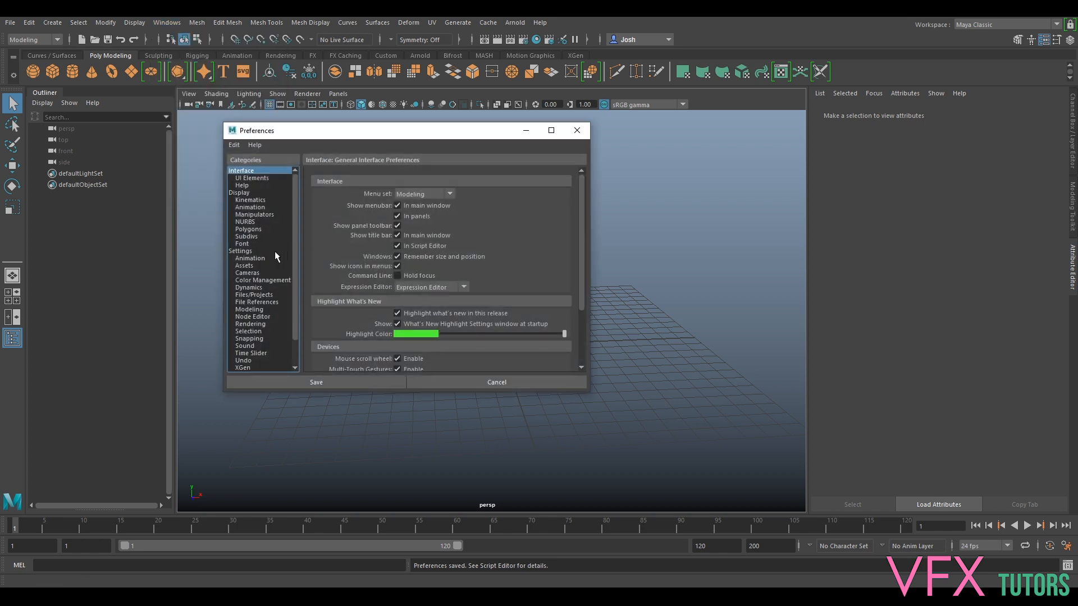
left_click(243, 251)
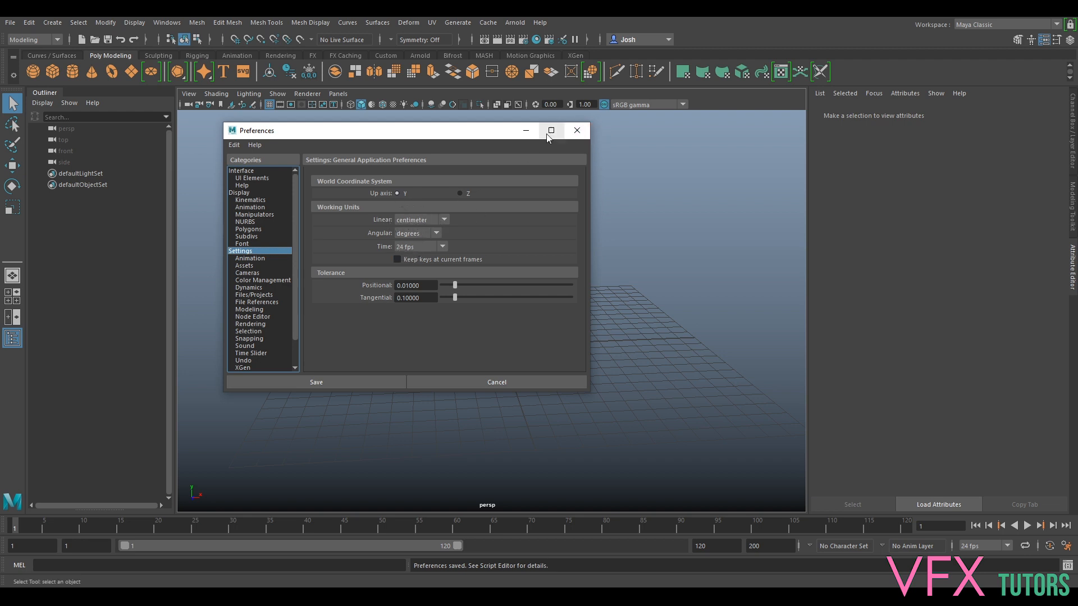
left_click(581, 137)
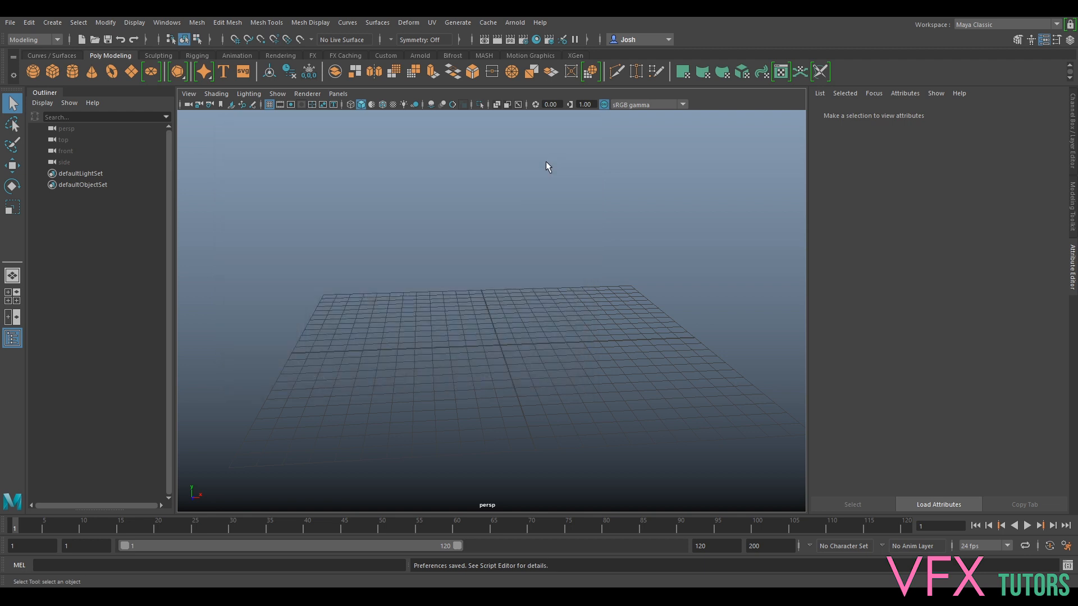
Import the photogrammetry mesh BirdBoxPotogram_v001.obj from the Metashape folder into the scene.
left_click(10, 22)
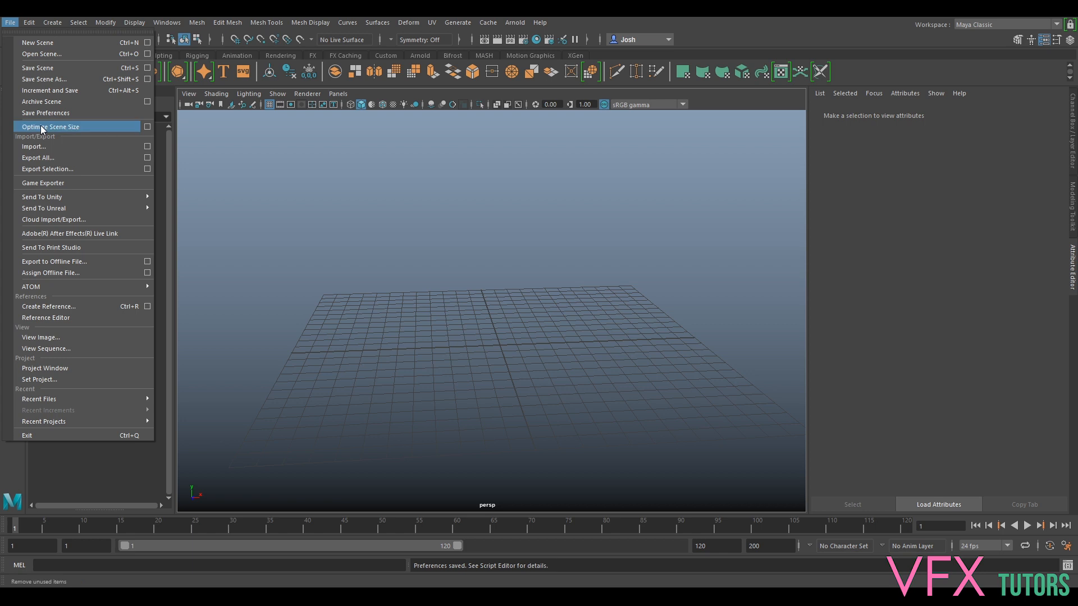
left_click(55, 146)
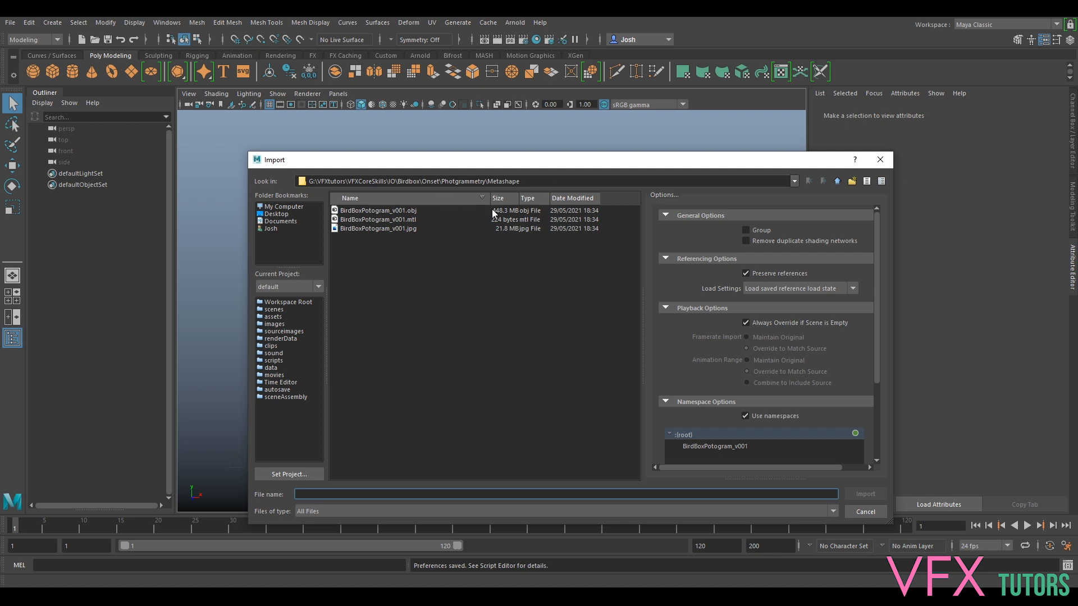
left_click(405, 210)
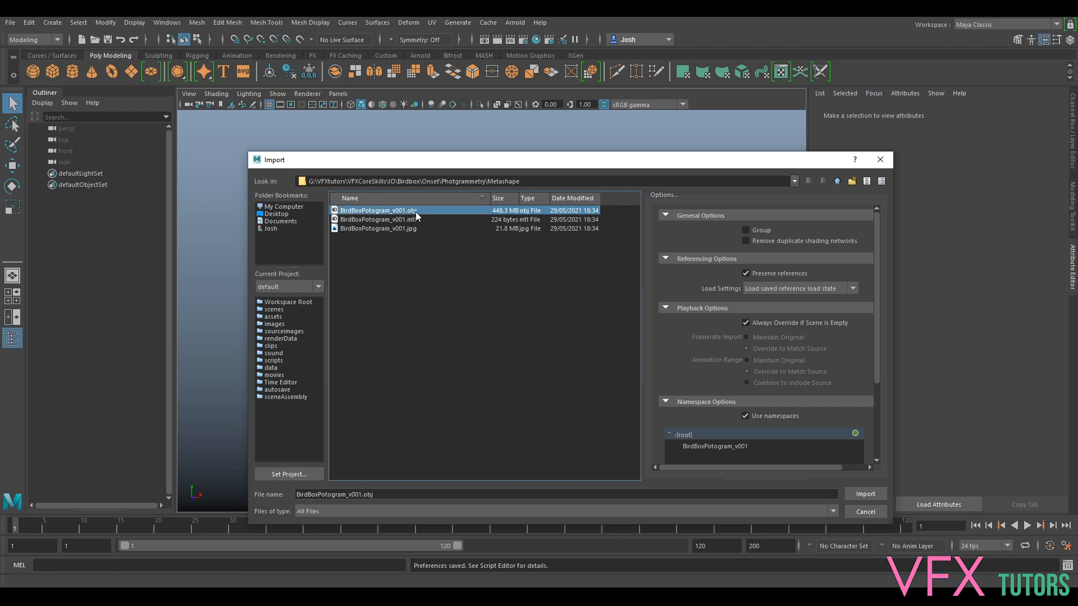
left_click(873, 494)
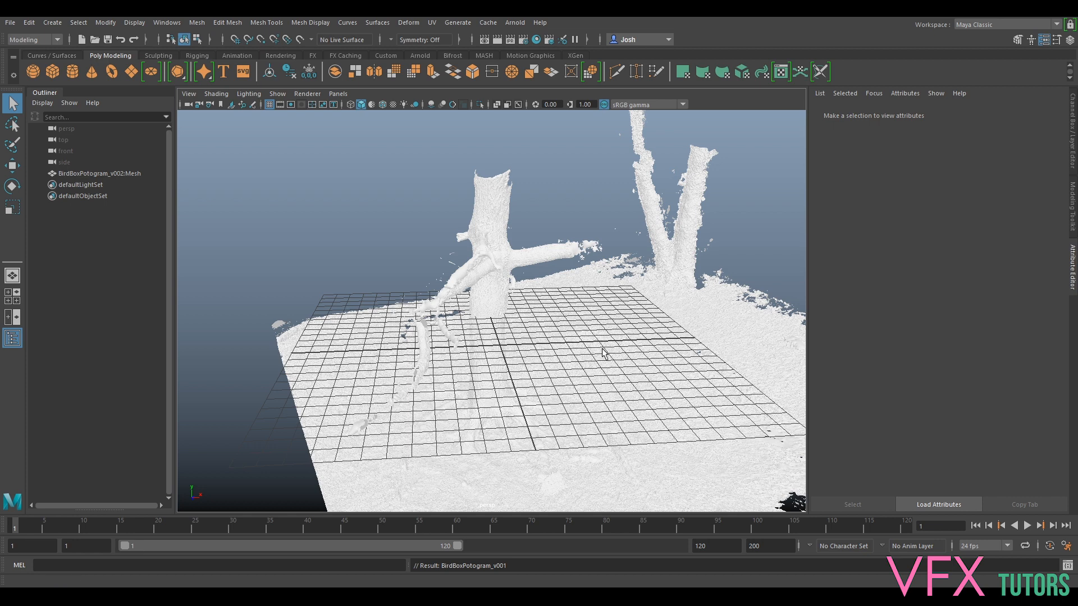
Examine the imported untextured tree and ground mesh from several angles, including its position relative to the grid.
left_click_drag(487, 393, 585, 367, "alt")
middle_click_drag(396, 412, 519, 294, "alt")
scroll(520, 297, "up", 1)
scroll(525, 332, "down", 5)
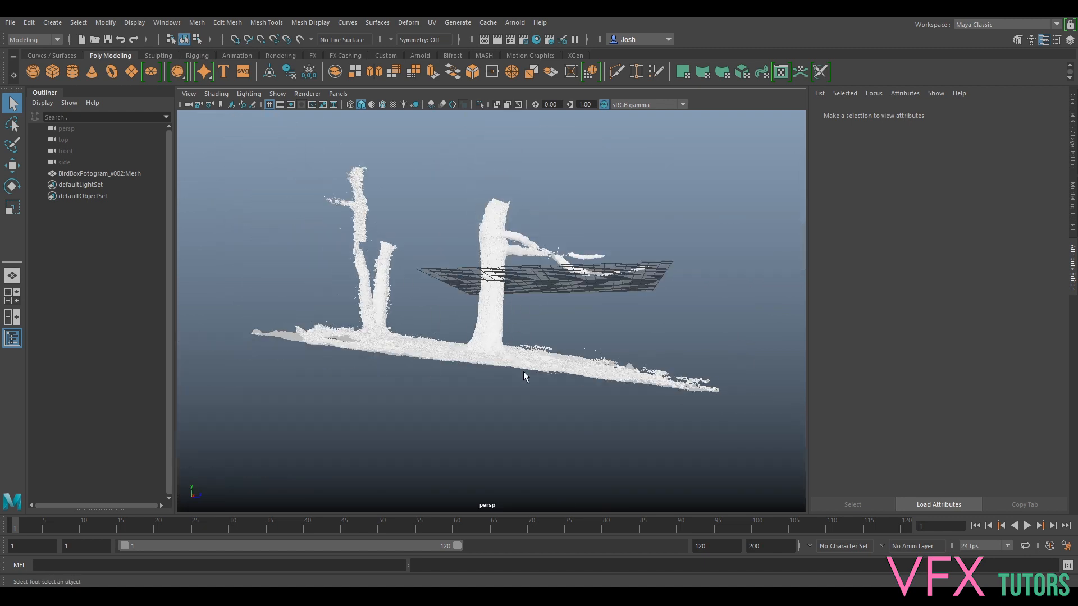
mouse_move(534, 343)
left_mouse_down("alt")
mouse_move(440, 351)
mouse_move(523, 337)
left_mouse_up("alt")
right_click_drag(523, 337, 495, 425, "alt")
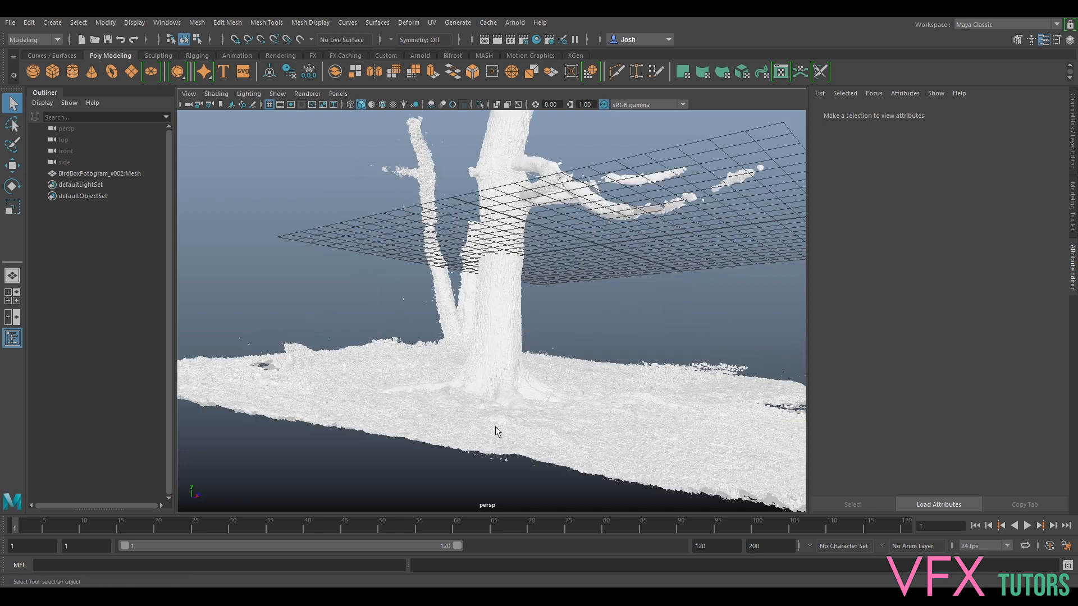
right_click_drag(608, 348, 600, 285, "alt")
left_click_drag(600, 285, 549, 279, "alt")
scroll(549, 279, "down", 6)
left_click_drag(476, 335, 590, 305, "alt")
scroll(517, 321, "up", 5)
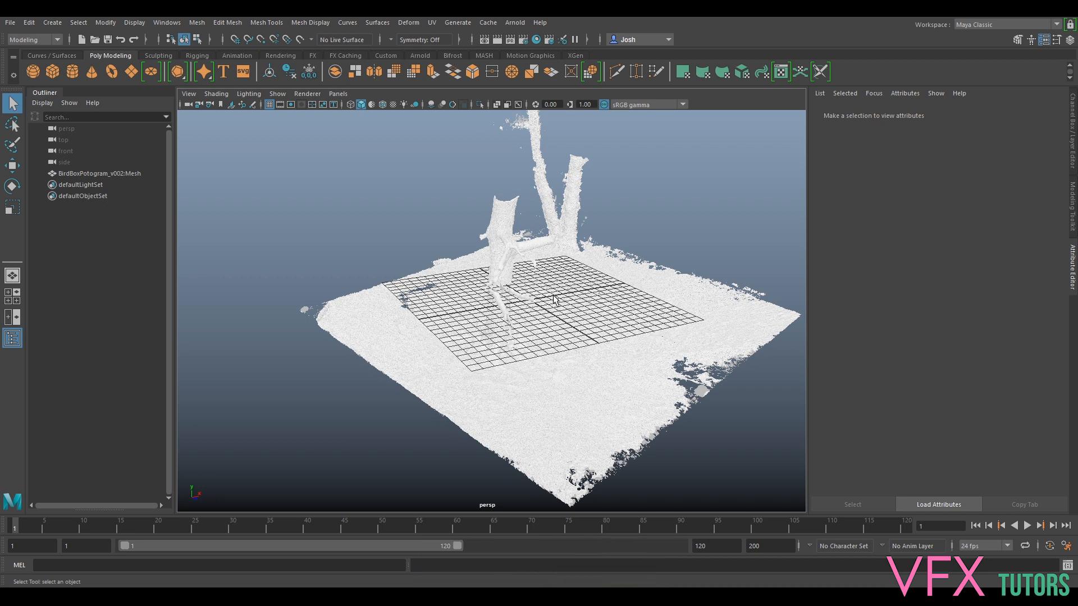
left_click_drag(592, 331, 426, 302, "alt")
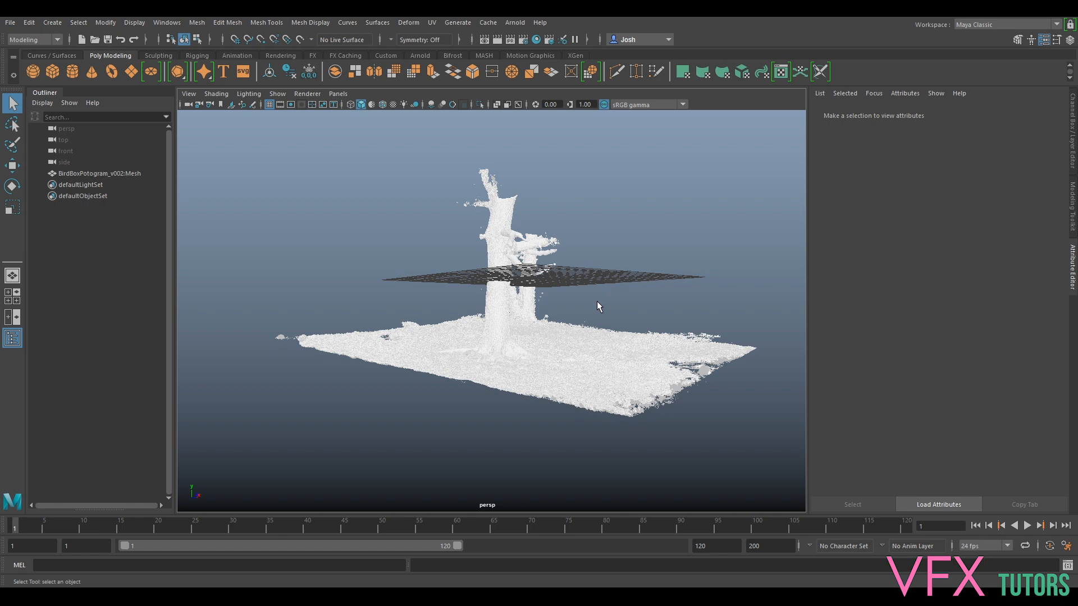
mouse_move(613, 305)
left_mouse_down("alt")
mouse_move(570, 329)
mouse_move(606, 317)
mouse_move(596, 313)
left_mouse_up("alt")
scroll(552, 327, "up", 5)
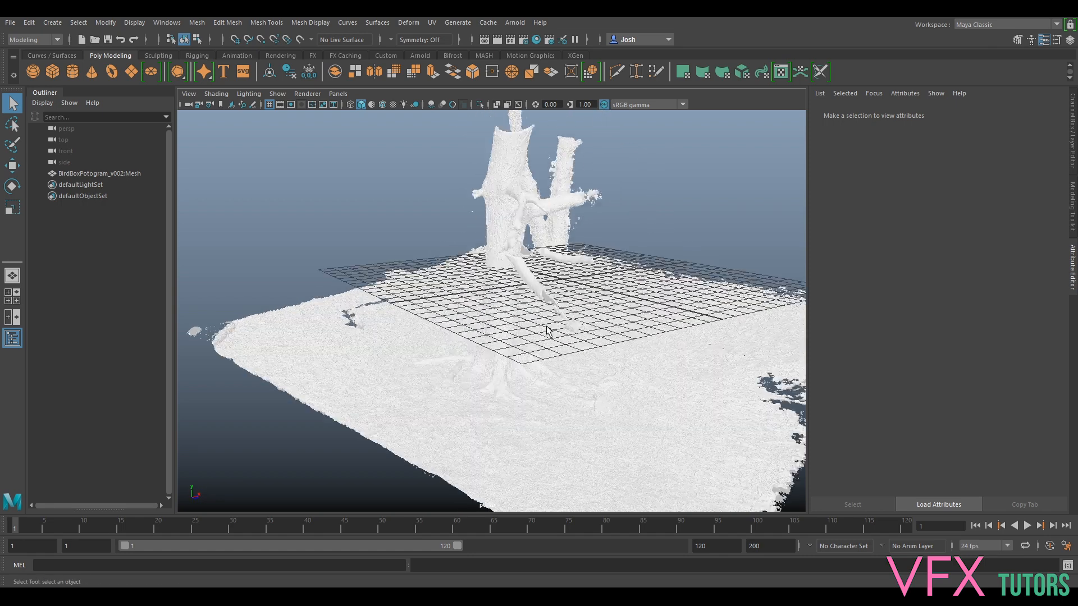
left_click_drag(673, 349, 489, 364, "alt")
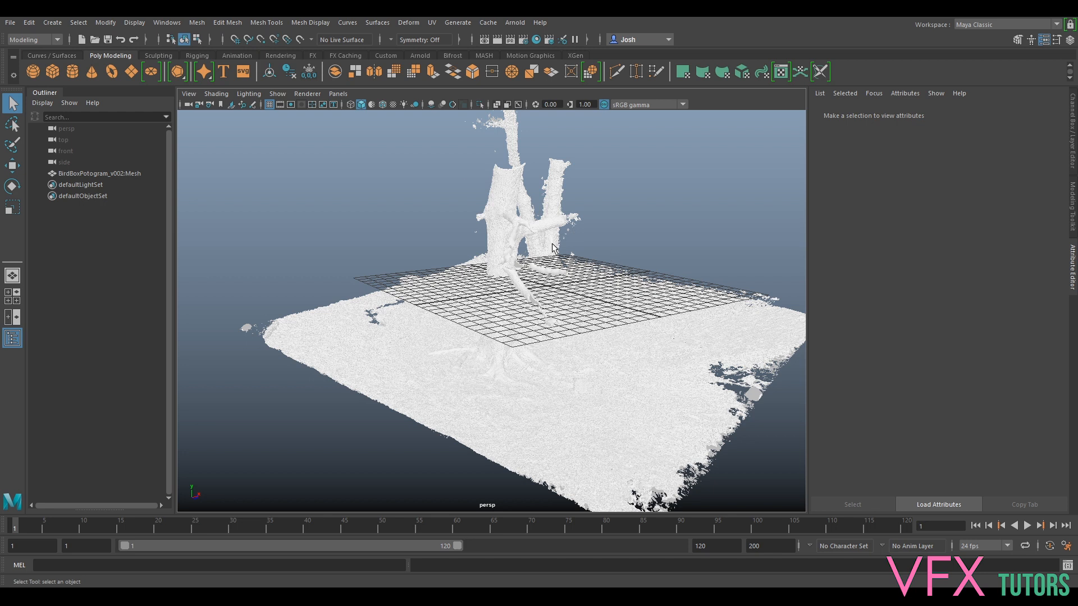
Turn on Hardware Texturing in the perspective viewport.
left_click(217, 94)
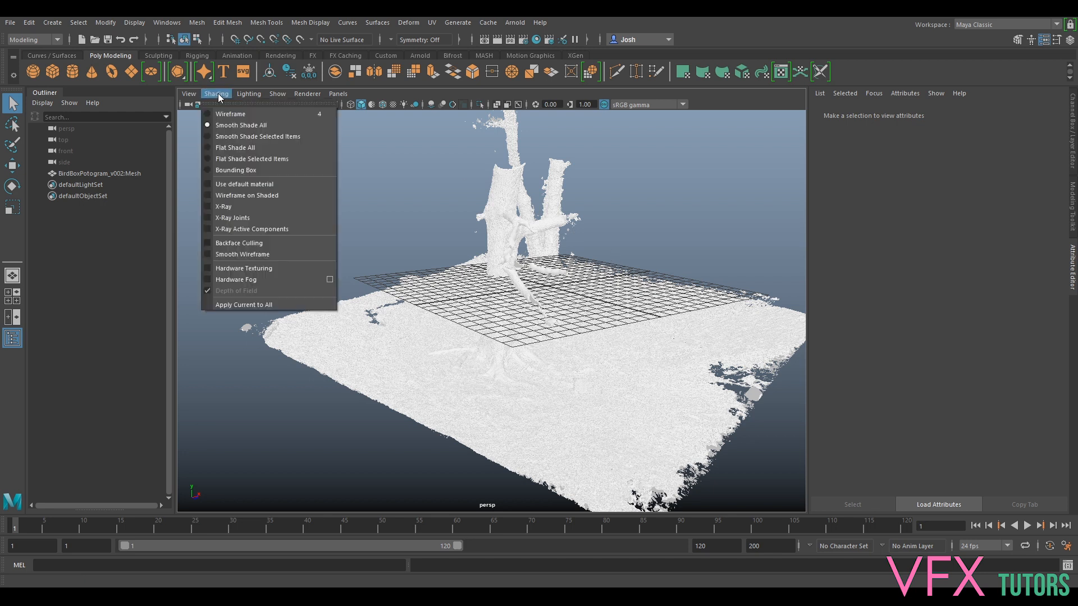
left_click(244, 268)
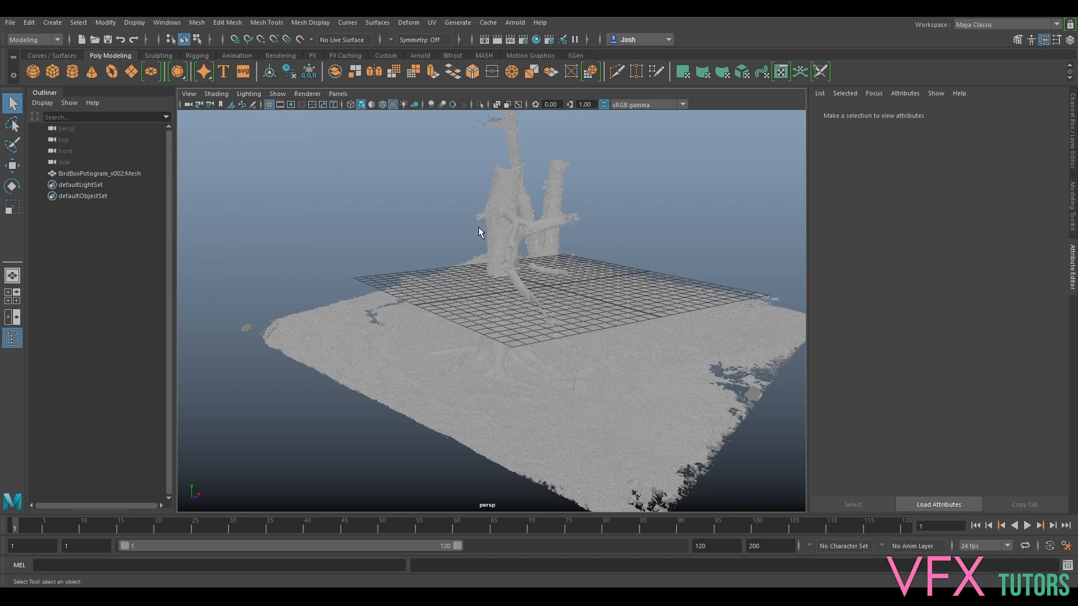
Examine the texture detail on the main tree's trunk base, roots and surrounding ground up close.
left_click_drag(668, 368, 593, 373, "alt")
middle_click_drag(594, 372, 601, 316, "alt")
scroll(602, 316, "up", 8)
scroll(602, 316, "down", 5)
left_click_drag(556, 315, 585, 374, "alt")
scroll(587, 359, "up", 4)
scroll(587, 359, "up", 6)
scroll(572, 246, "down", 4)
left_click_drag(560, 257, 508, 203, "alt")
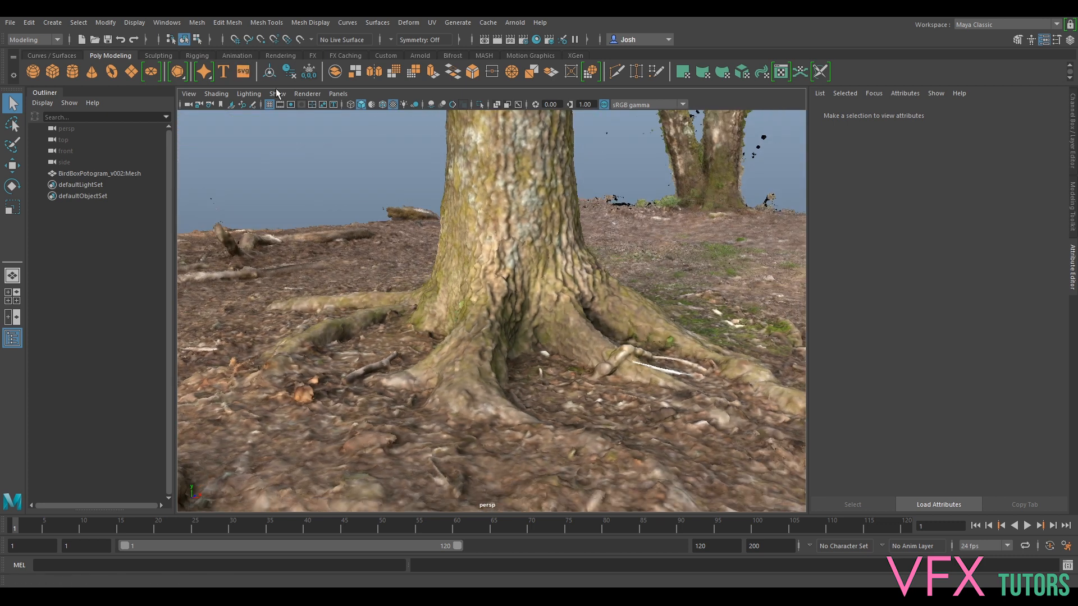
Set Viewport 2.0's Max Texture Resolution to 8192 and regenerate all UV tile preview textures.
left_click(308, 94)
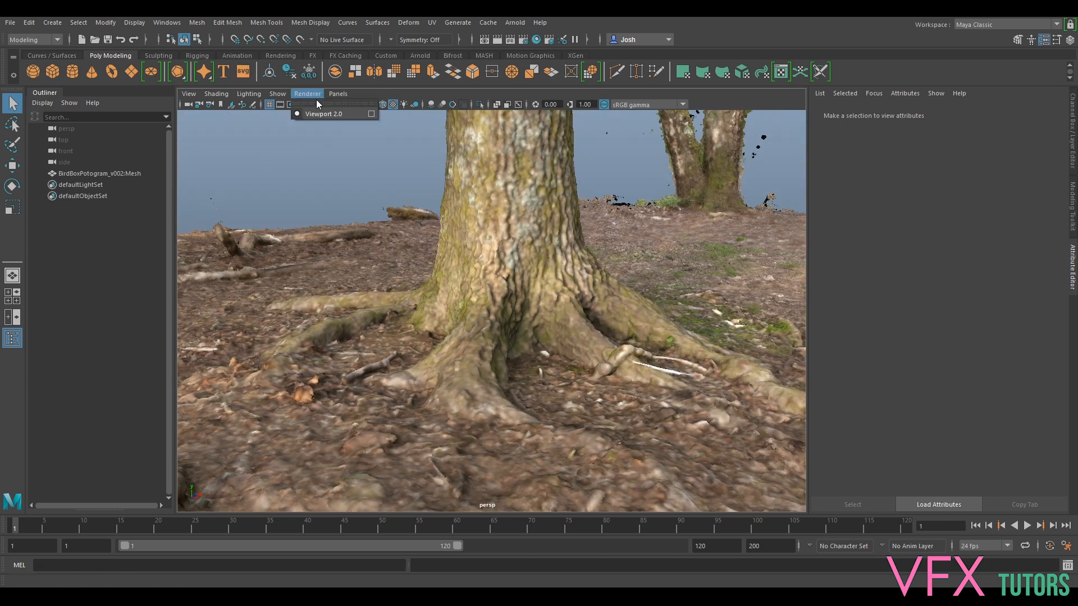
left_click(372, 114)
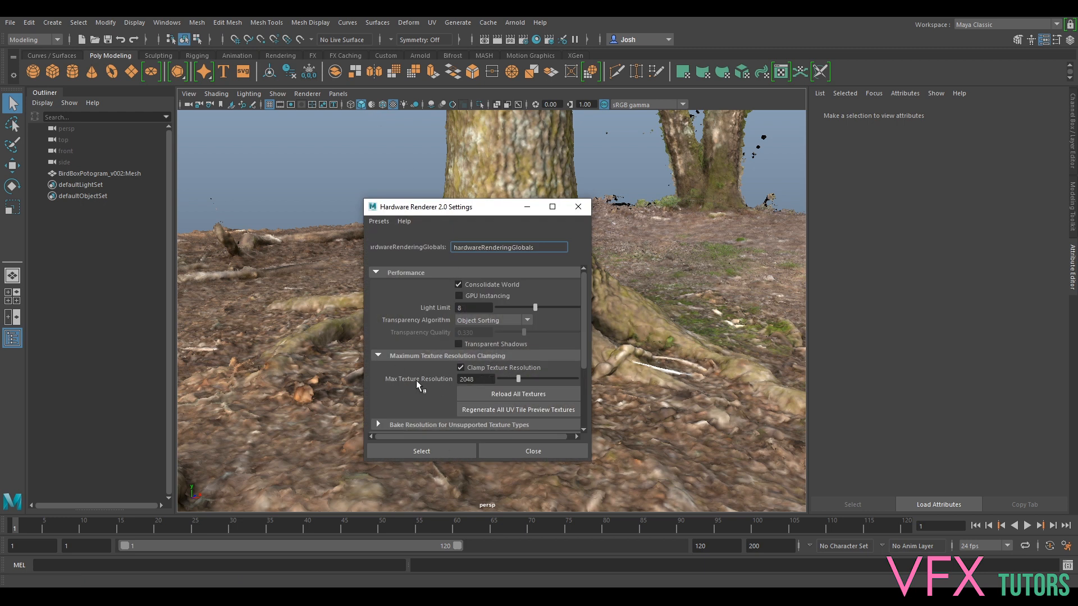
double_click(491, 379)
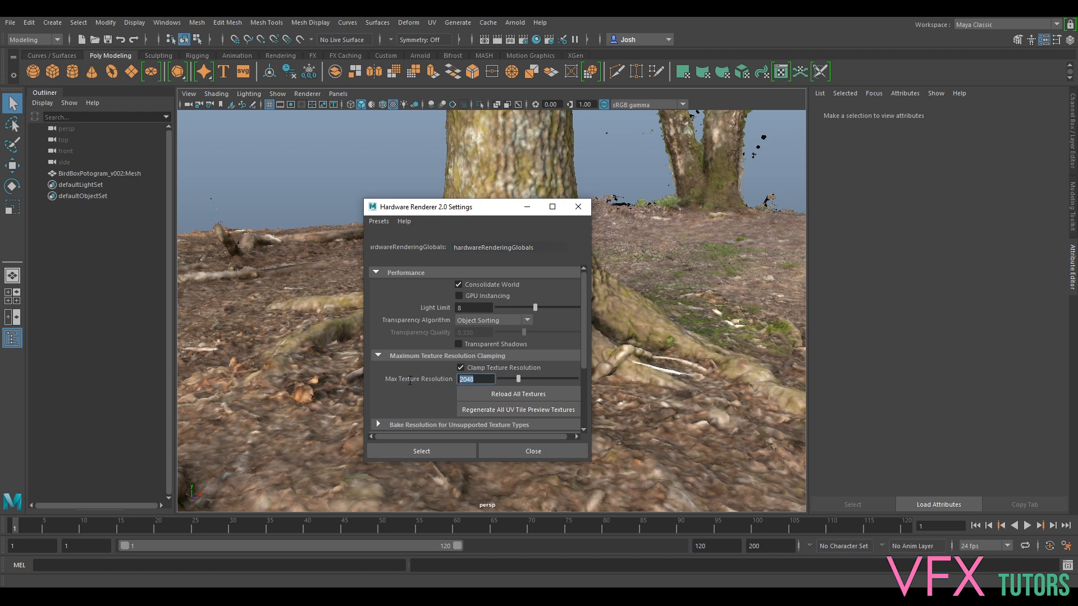
type("999")
type("9")
key("Return")
left_click(517, 410)
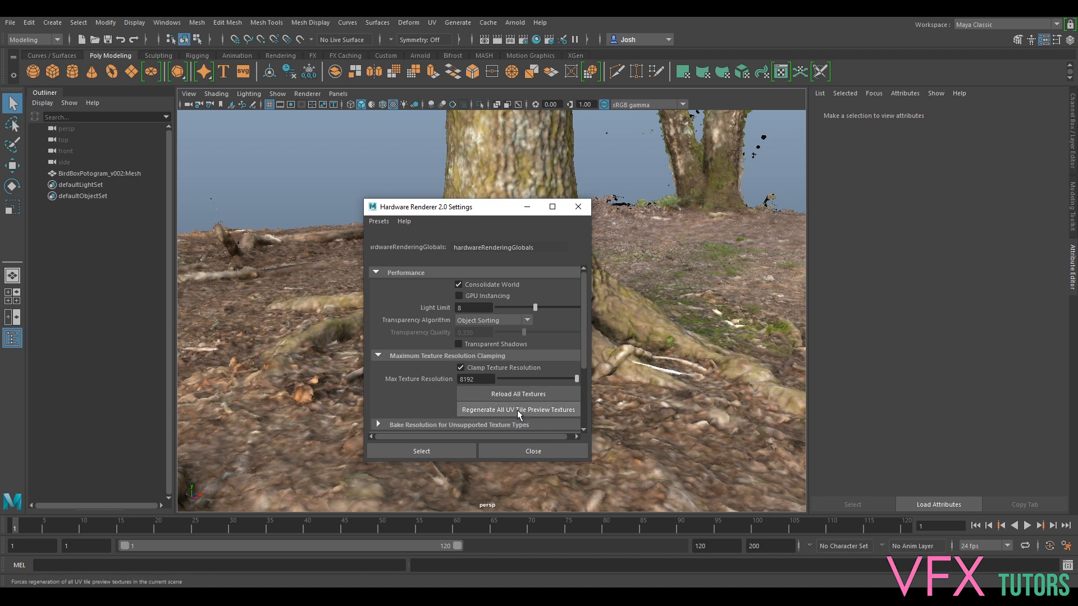
left_click(578, 207)
Examine the higher-resolution textures on the tree bark, roots, colour chart and forest floor from near and far.
middle_click_drag(581, 201, 606, 358, "alt")
scroll(606, 359, "up", 5)
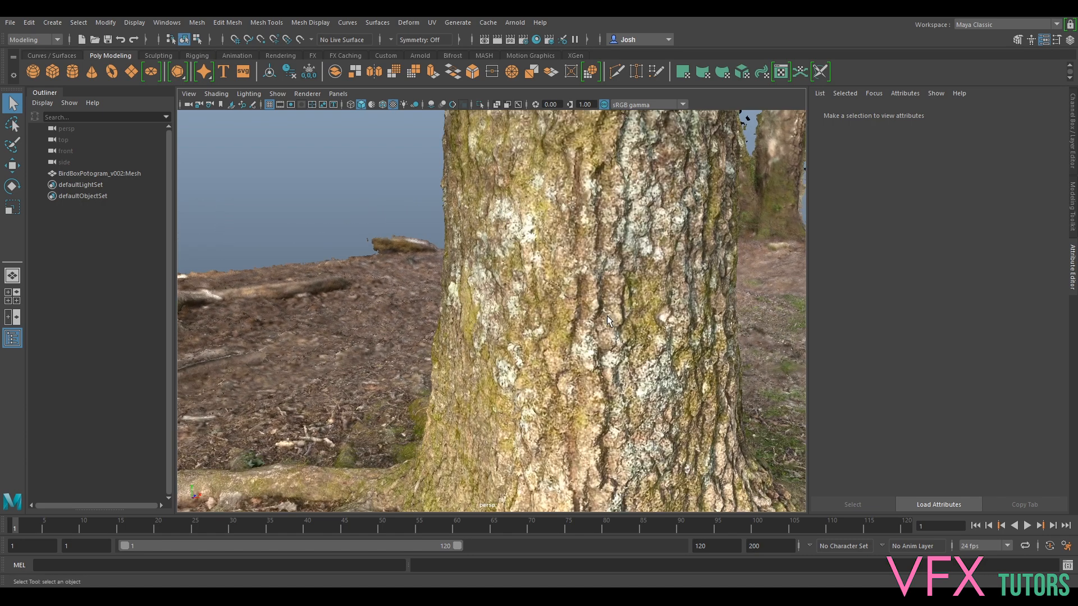
scroll(606, 359, "down", 6)
mouse_move(607, 358)
left_mouse_down("alt")
mouse_move(539, 347)
mouse_move(597, 426)
mouse_move(598, 348)
left_mouse_up("alt")
scroll(598, 345, "down", 5)
middle_click_drag(599, 348, 624, 286, "alt")
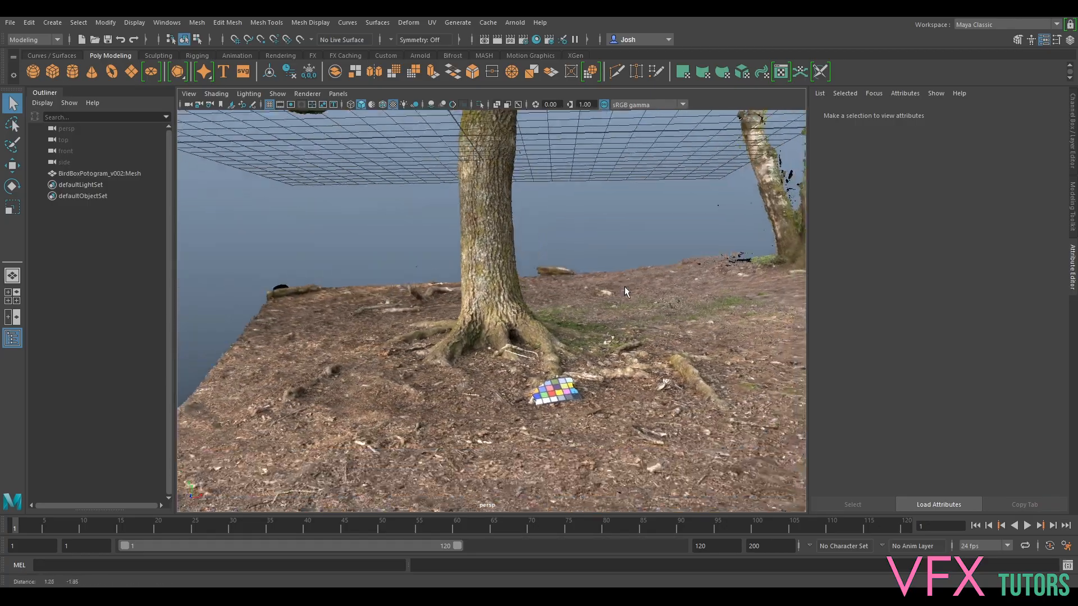
scroll(625, 282, "up", 5)
scroll(630, 307, "down", 5)
middle_click_drag(639, 329, 663, 262, "alt")
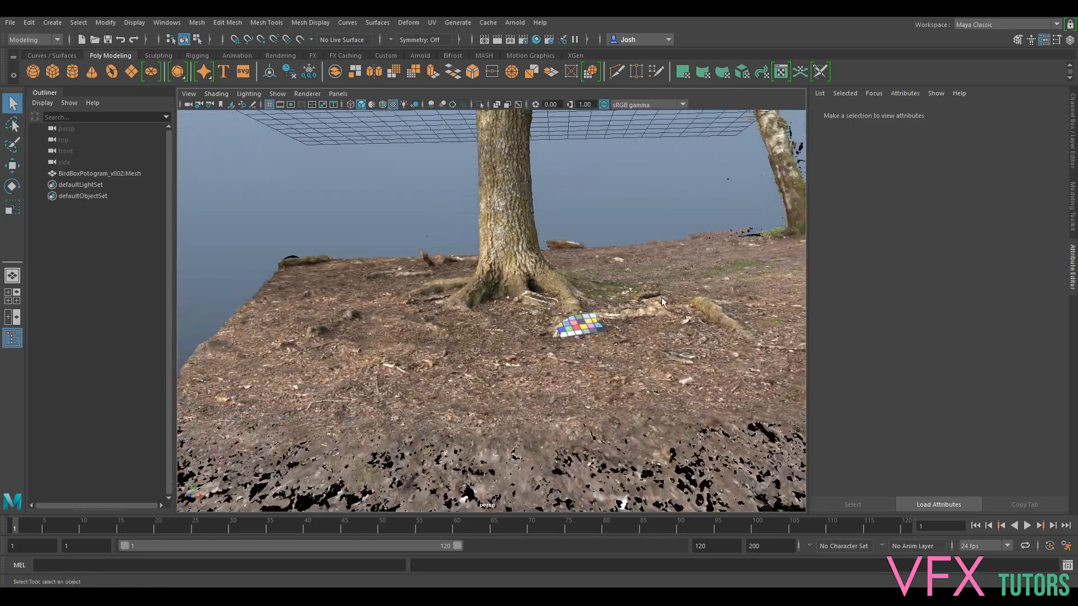
scroll(663, 306, "up", 5)
left_click_drag(663, 307, 680, 345, "alt")
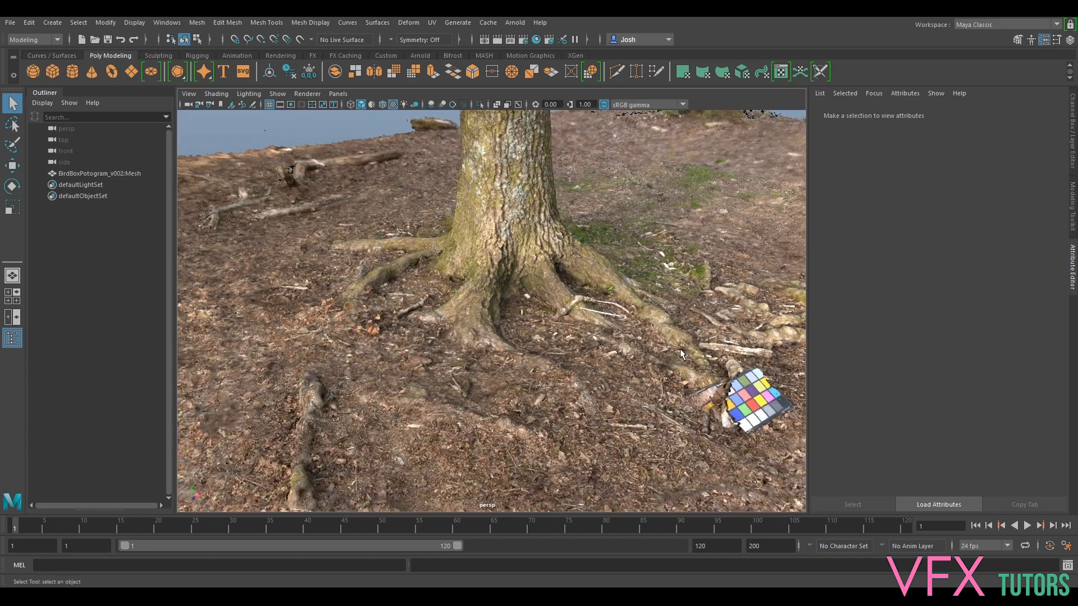
scroll(683, 352, "down", 5)
left_click_drag(615, 303, 497, 352, "alt")
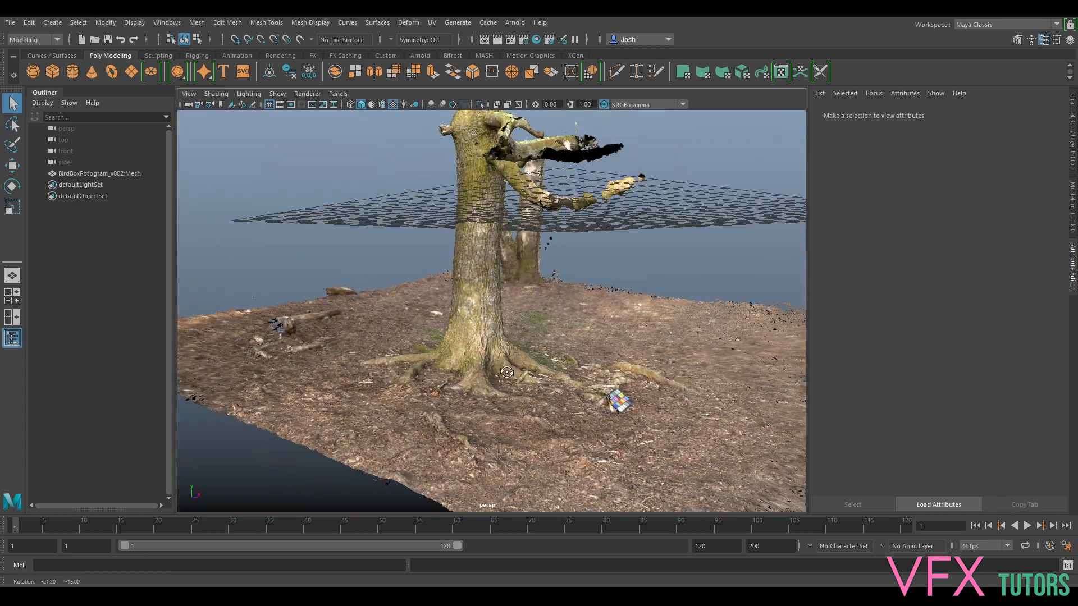
left_click_drag(478, 351, 447, 340, "alt")
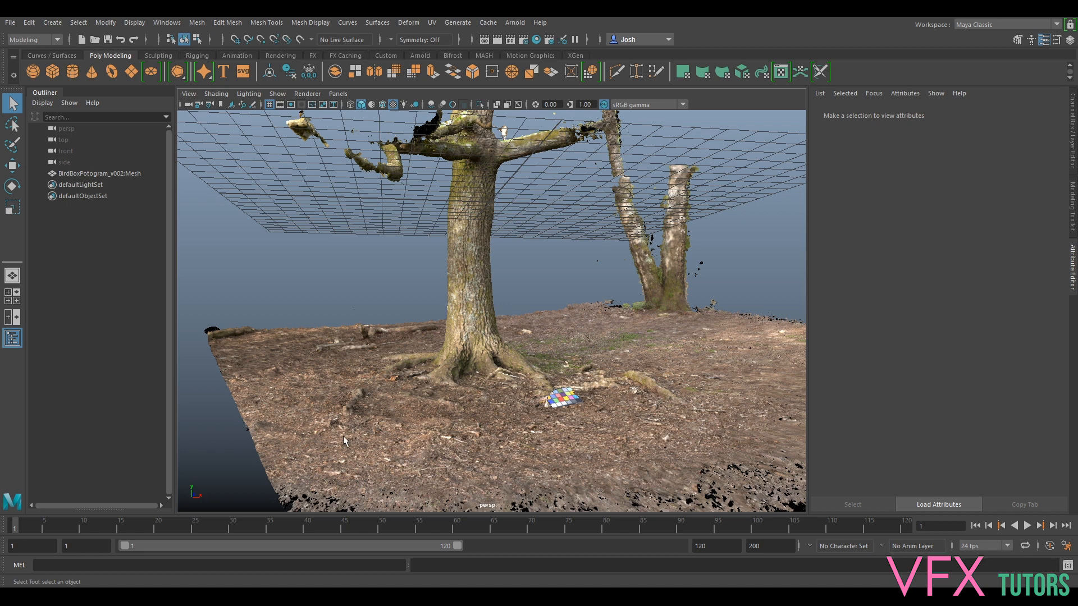
Examine the tree's trunk base, roots and the colour chart on the forest floor up close.
right_click_drag(544, 360, 600, 389, "alt")
middle_click_drag(599, 389, 579, 333, "alt")
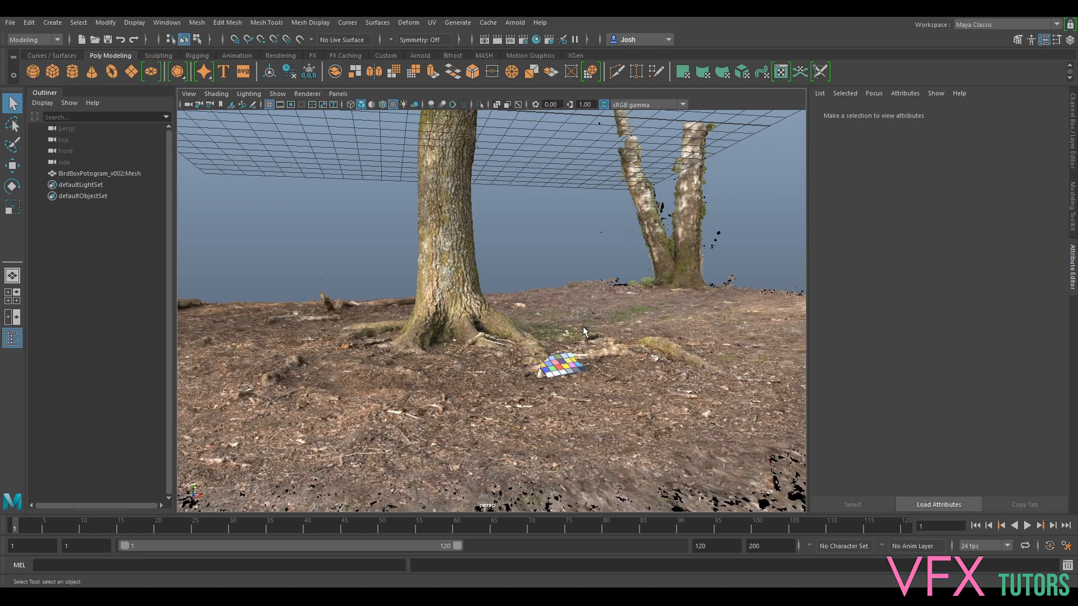
left_click_drag(589, 326, 495, 407, "alt")
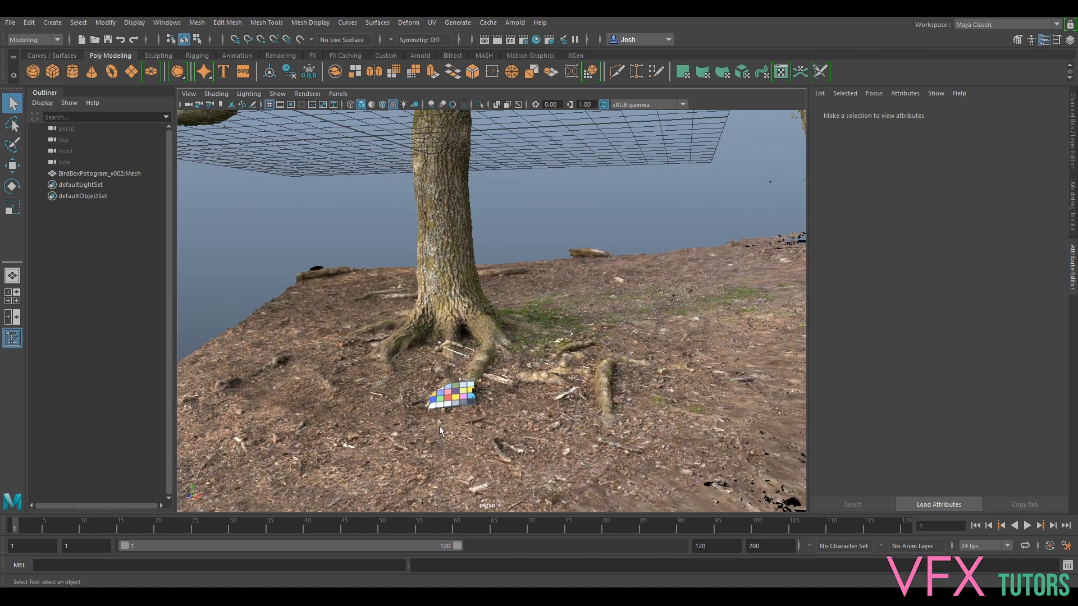
middle_click_drag(439, 395, 527, 353, "alt")
right_click_drag(528, 353, 626, 430, "alt")
left_click_drag(625, 429, 638, 473, "alt")
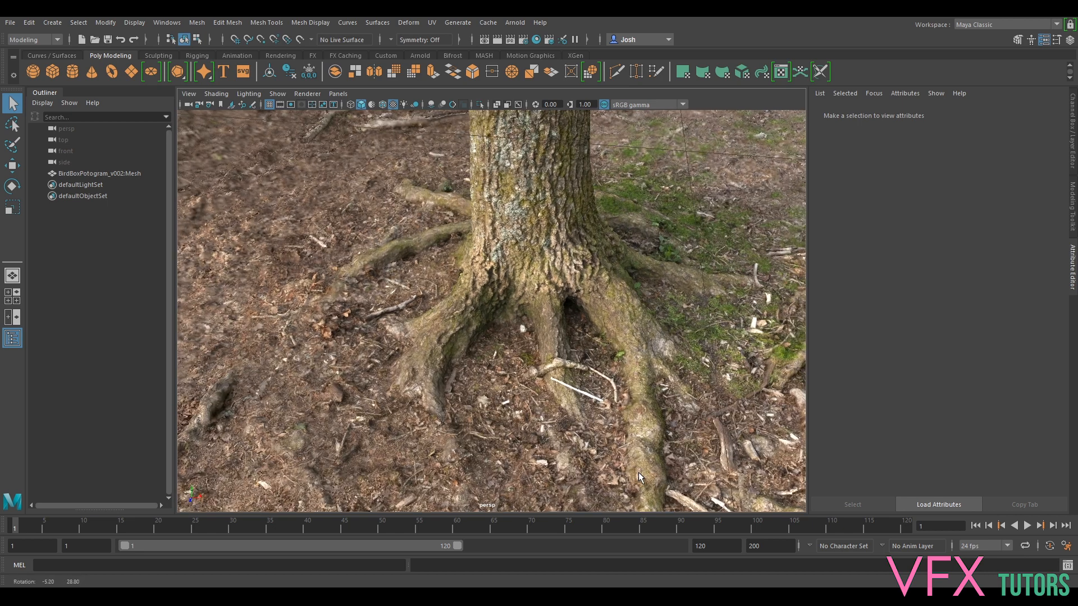
middle_click_drag(638, 472, 600, 340, "alt")
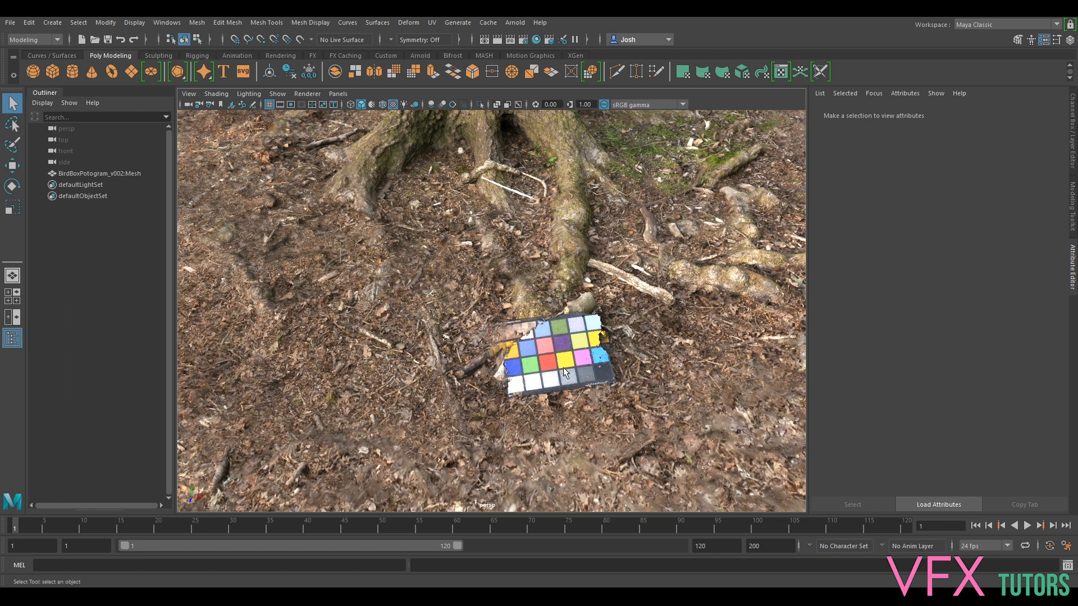
left_click_drag(589, 356, 586, 336, "alt")
middle_click_drag(585, 271, 586, 299, "alt")
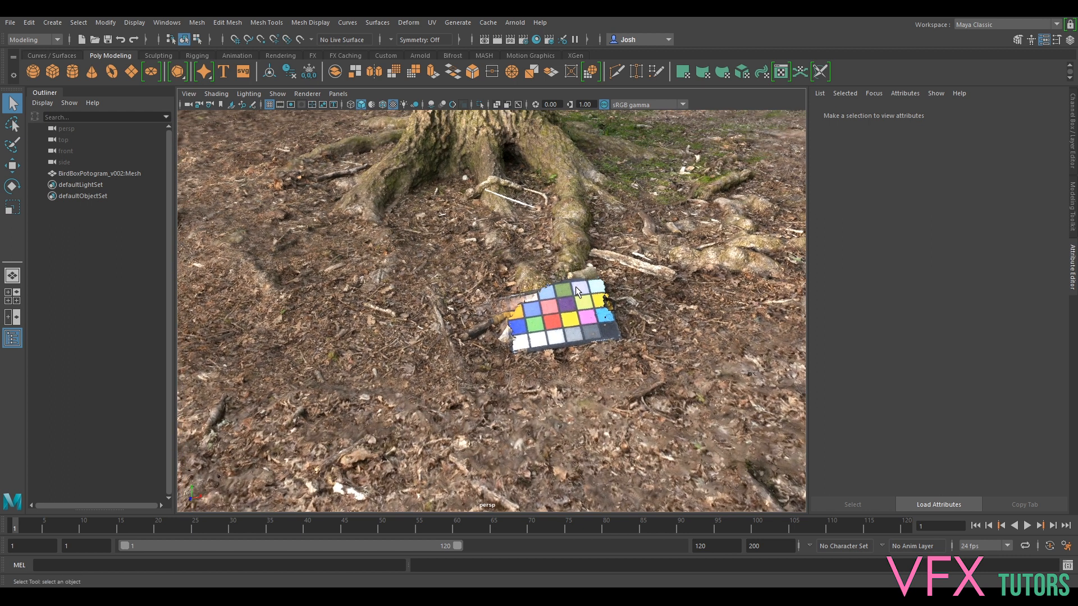
right_click_drag(536, 347, 573, 340, "alt")
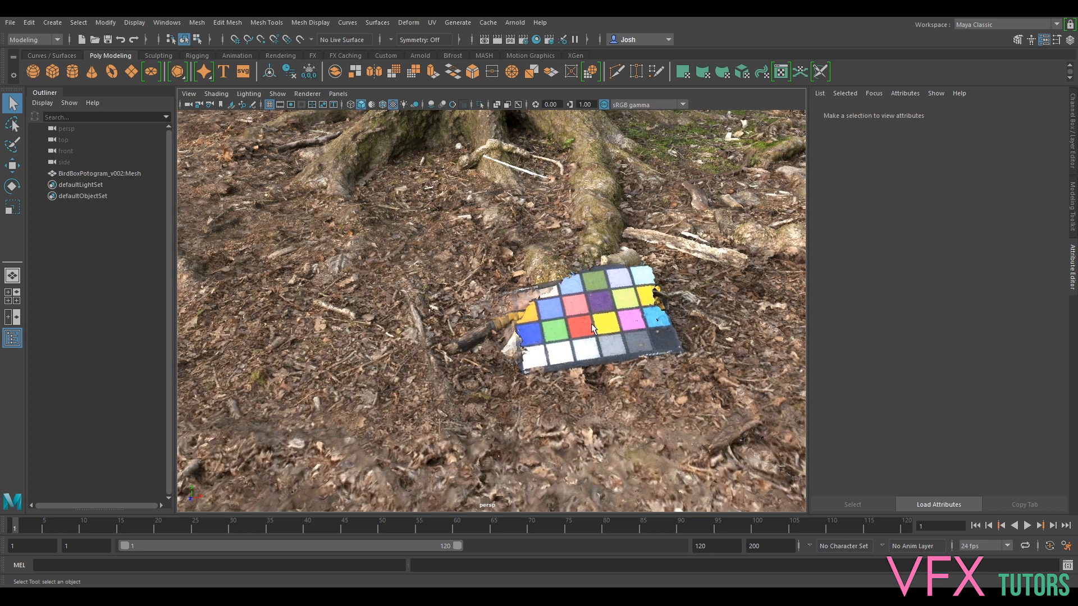
right_click_drag(566, 328, 584, 329, "alt")
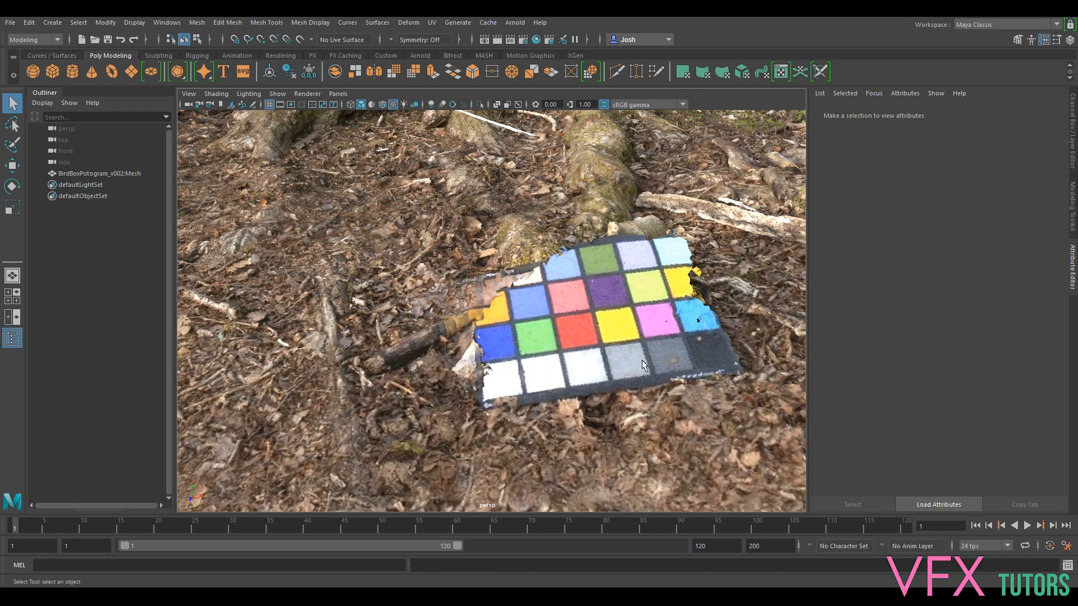
Create a polygon plane with a width and height of 4.
scroll(644, 341, "down", 10)
left_click_drag(643, 324, 564, 286, "alt")
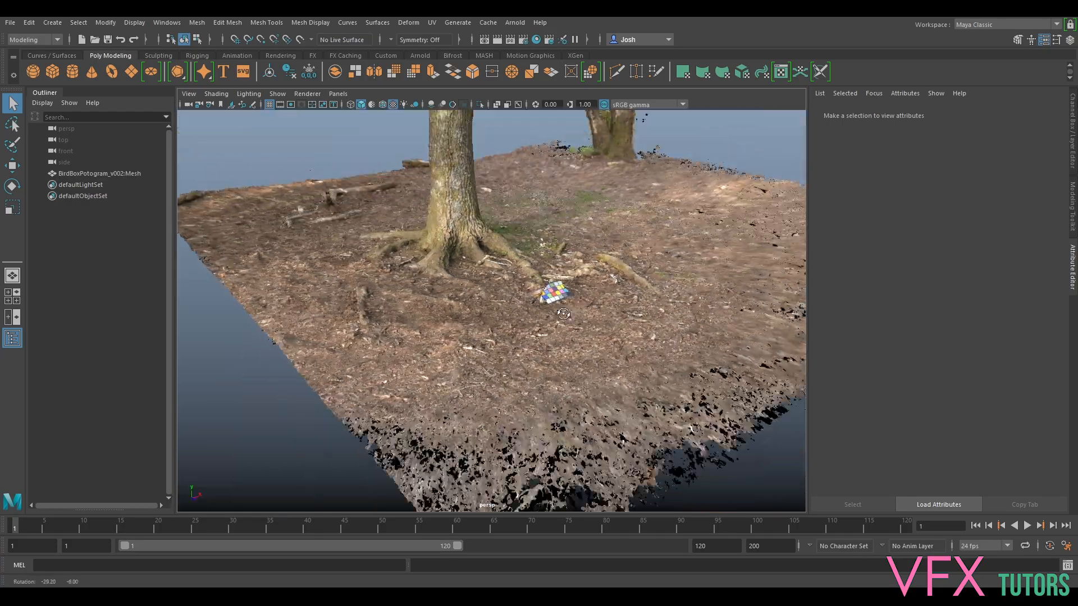
middle_click_drag(566, 287, 561, 315, "alt")
left_click_drag(561, 315, 540, 355, "alt")
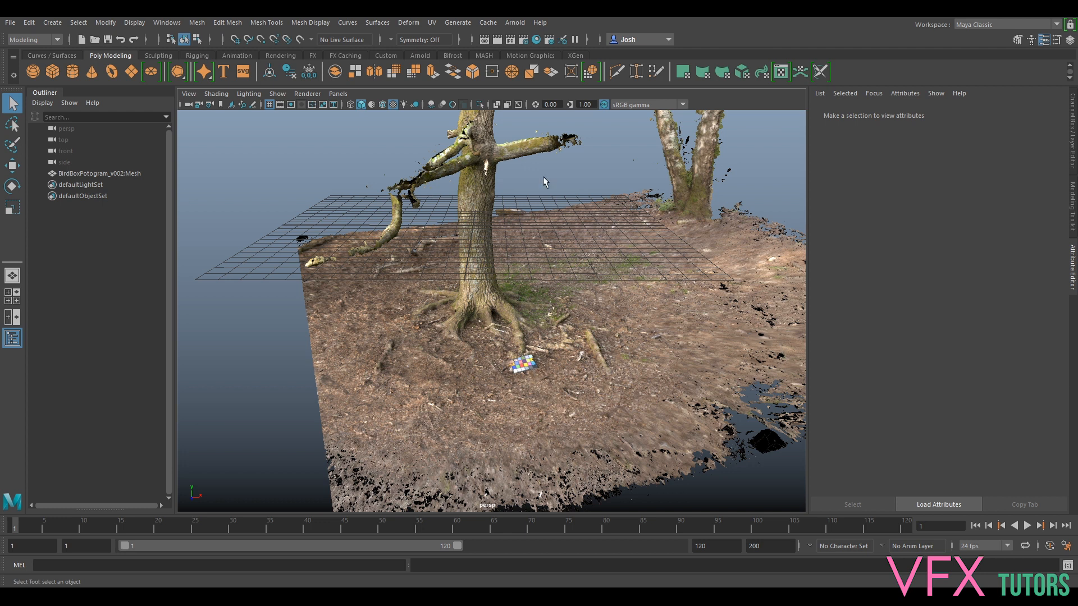
left_click(131, 73)
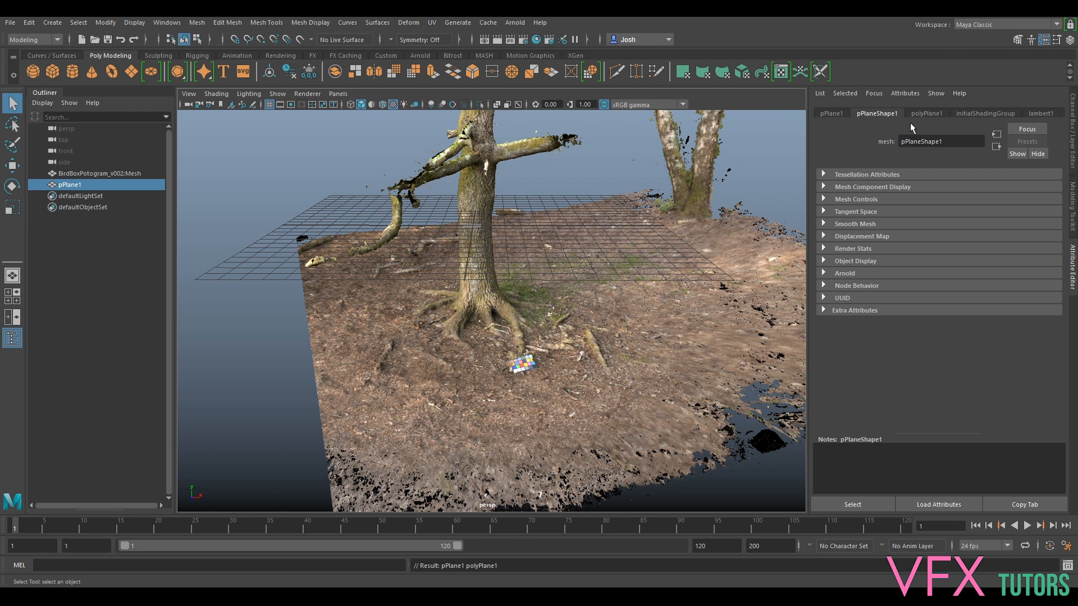
left_click(923, 112)
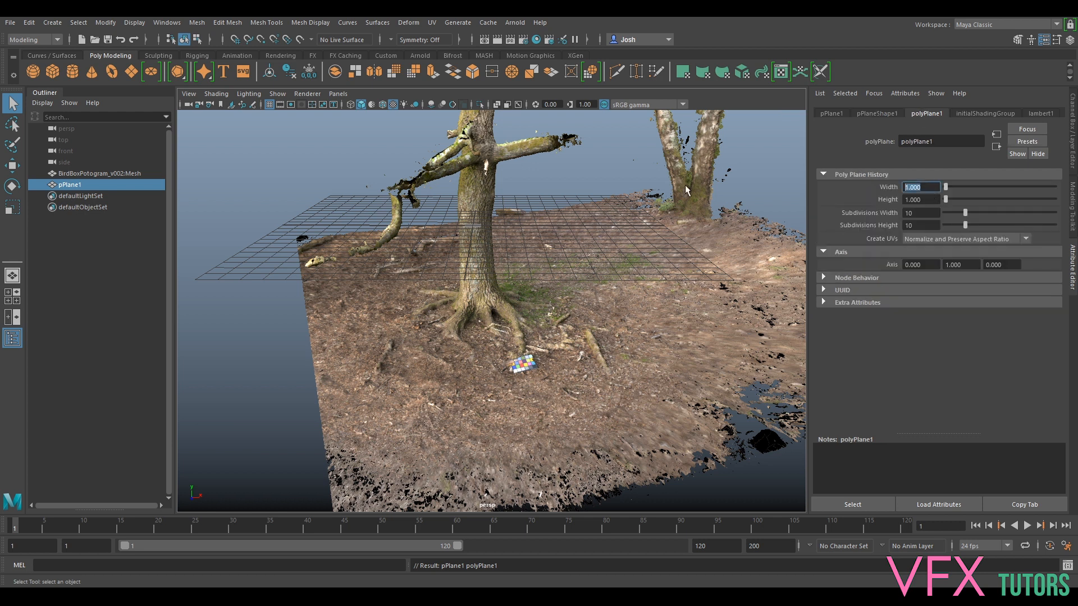
type("4")
key("Tab")
type("4")
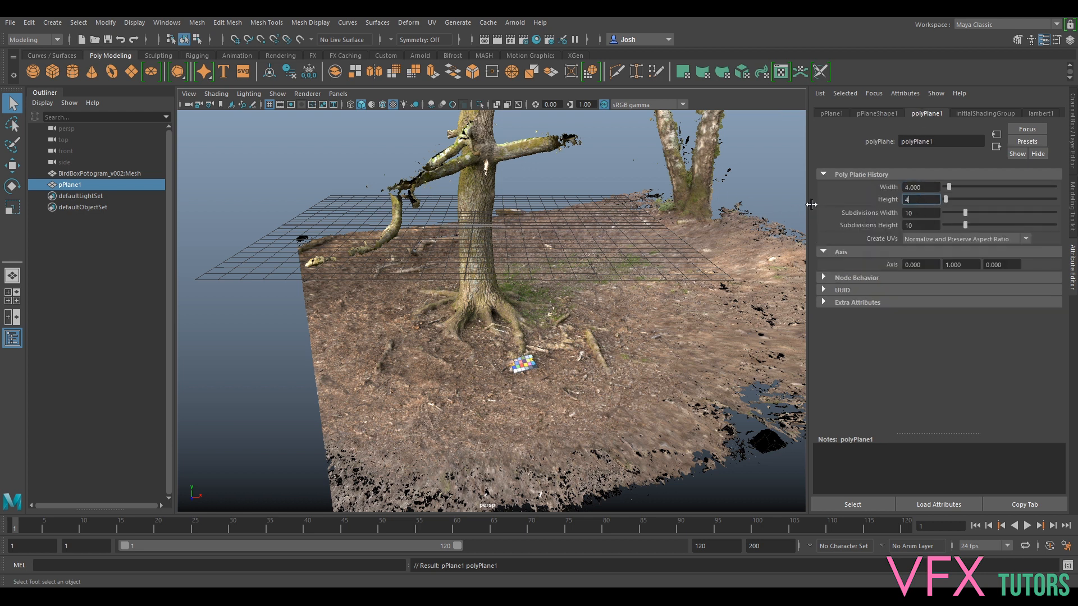
key("Return")
Hide the grid in the perspective viewport so the plane stands out against the scan.
left_click_drag(482, 203, 514, 222, "alt")
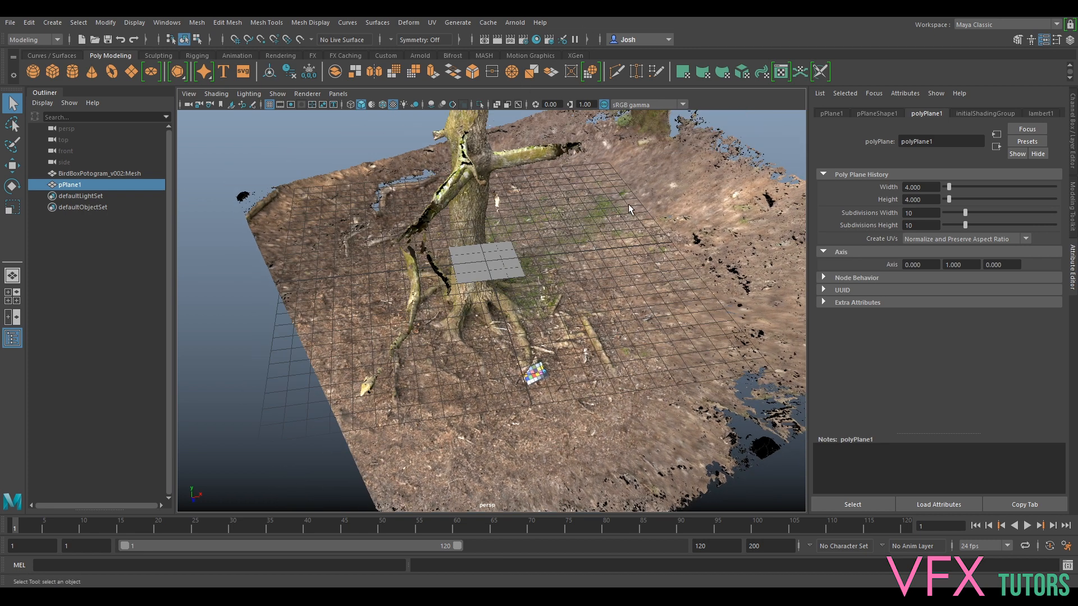
left_click_drag(501, 274, 543, 256, "alt")
left_click(269, 105)
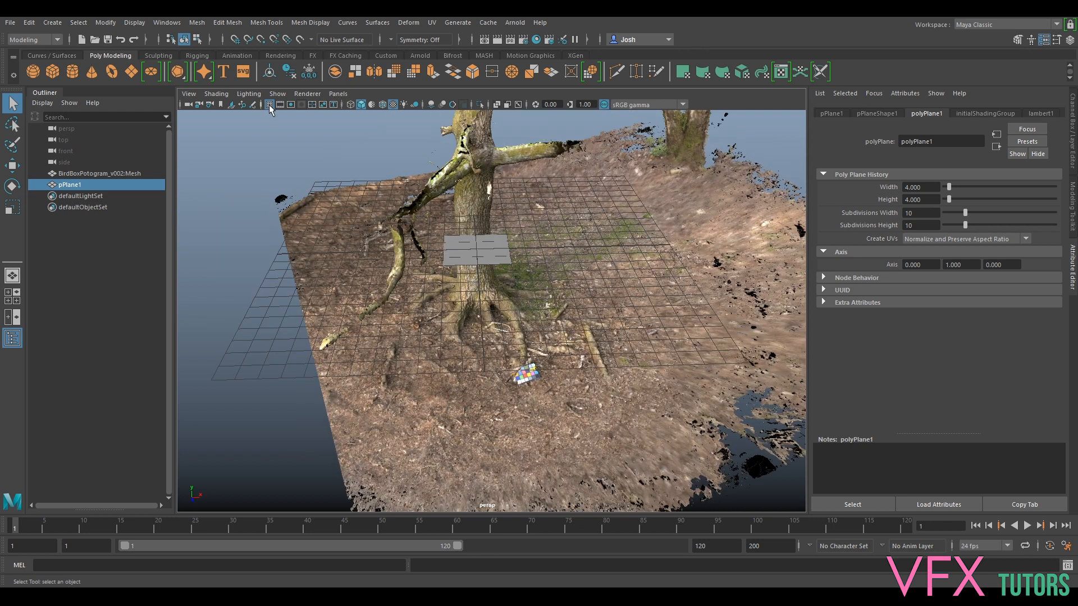
Select the bird box scan mesh and reposition its pivot beside the colour chart on the ground.
key("w")
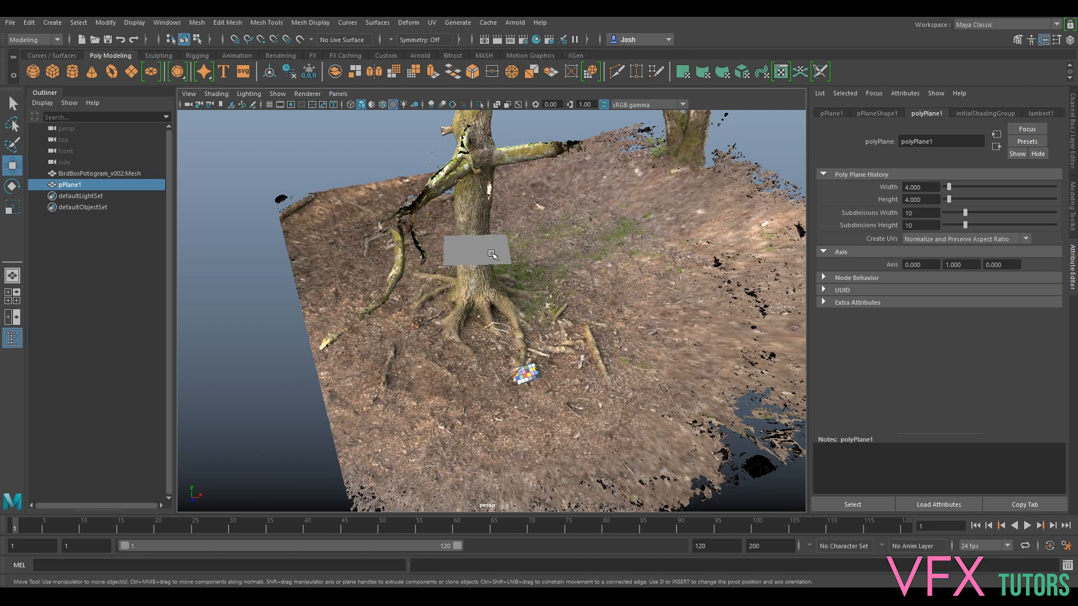
left_click_drag(491, 255, 482, 276, "alt")
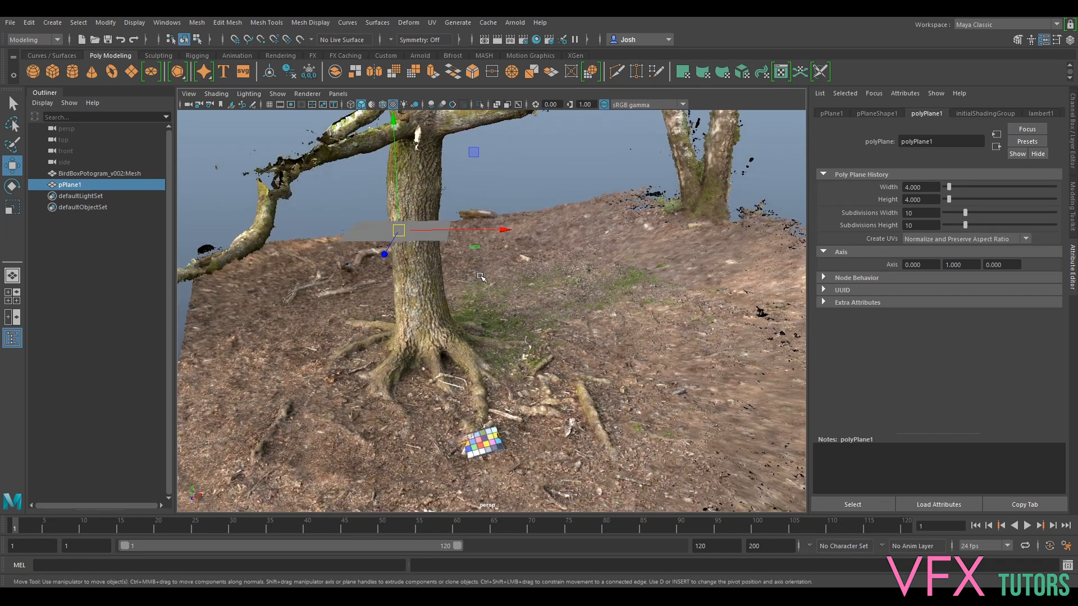
scroll(536, 361, "down", 4)
left_click(535, 359)
left_click_drag(571, 396, 555, 354, "alt")
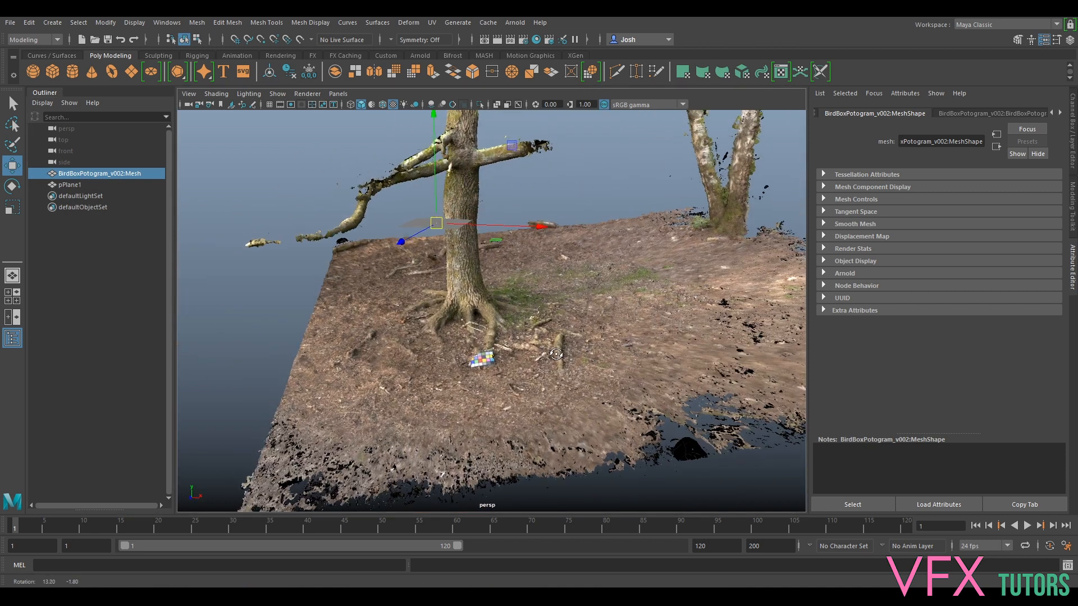
left_click(555, 355)
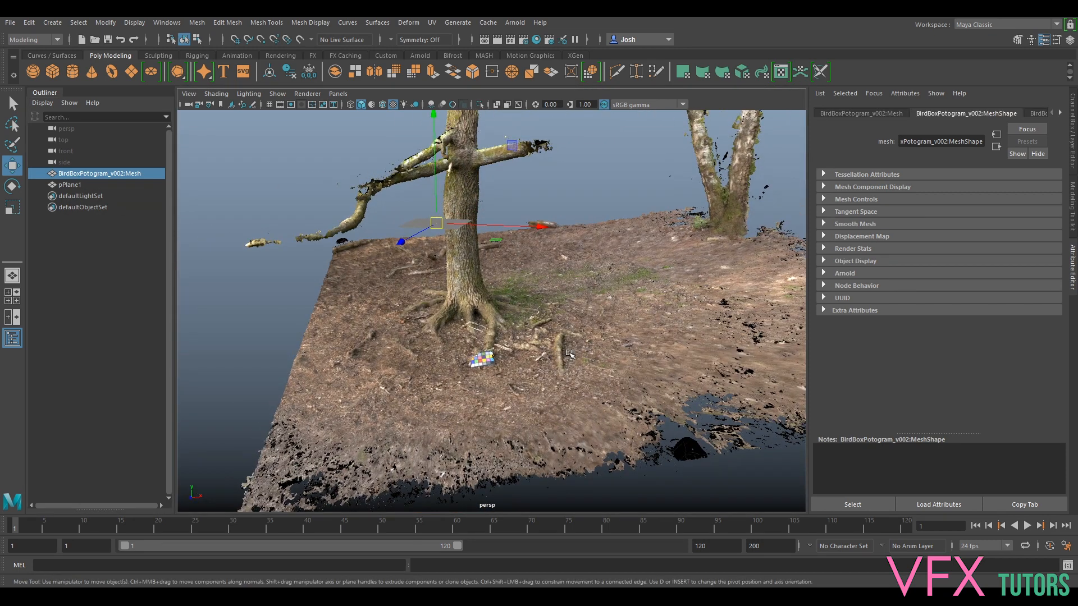
key("d")
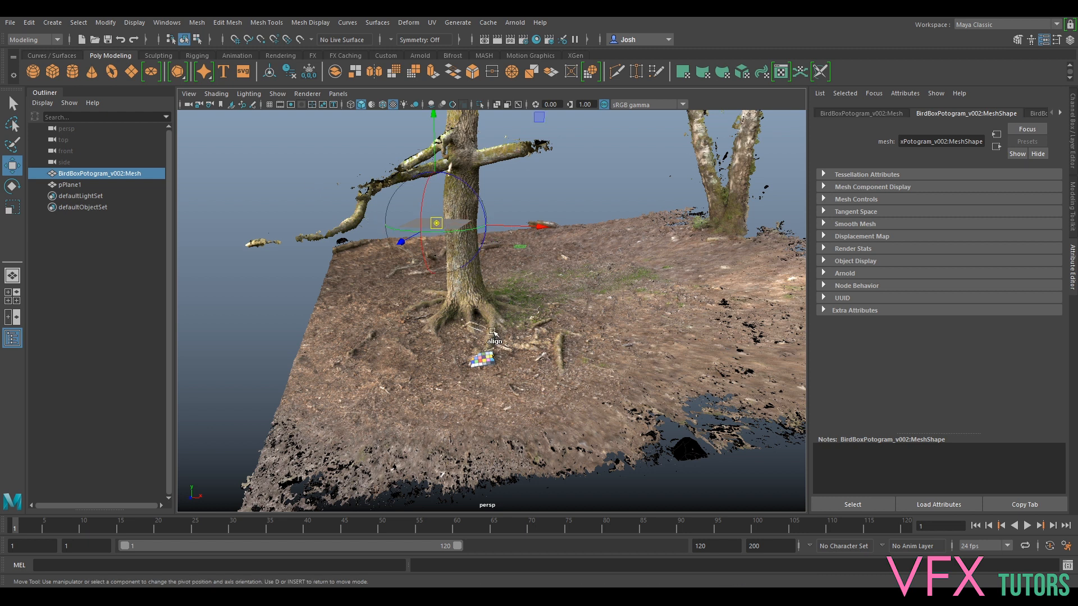
left_click_drag(437, 223, 525, 399)
key("v")
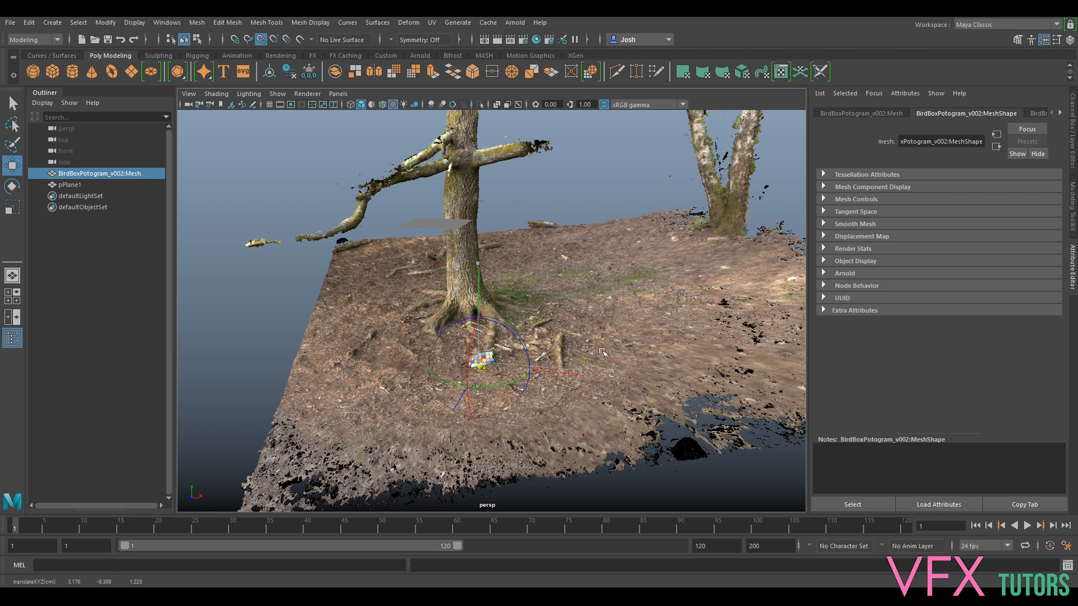
Refine the scan's pivot by vertex-snapping it to the colour chart's lower edge, below the grey squares.
scroll(542, 357, "up", 5)
left_click_drag(538, 358, 675, 260, "alt")
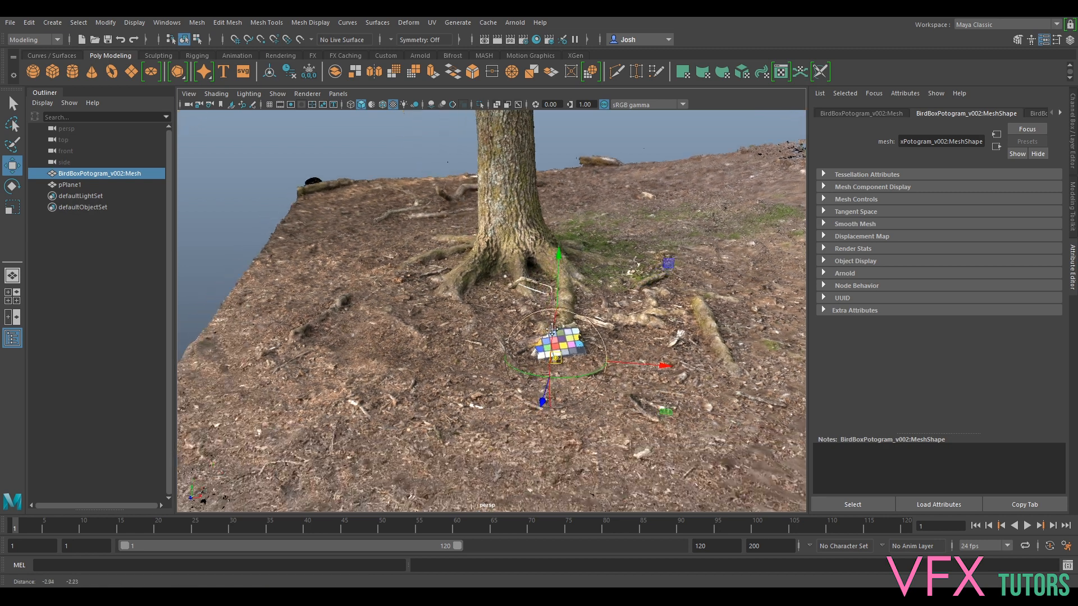
scroll(668, 383, "up", 8)
middle_click_drag(667, 384, 620, 353, "alt")
scroll(621, 352, "up", 5)
left_click_drag(653, 373, 640, 379, "alt")
middle_click_drag(638, 381, 635, 372, "alt")
left_click(568, 442)
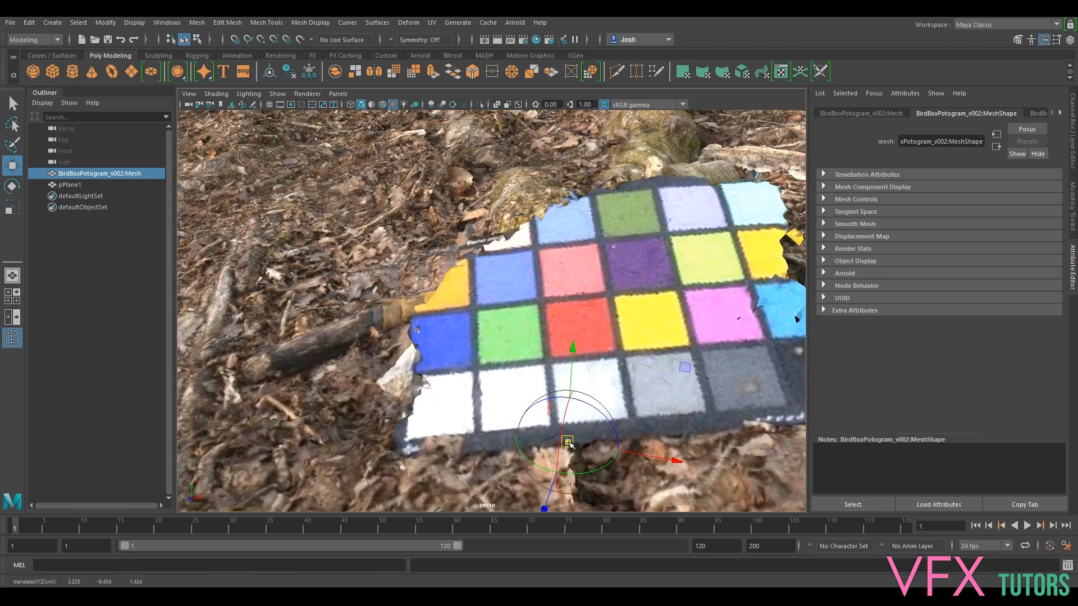
key("v")
left_click_drag(559, 425, 561, 426)
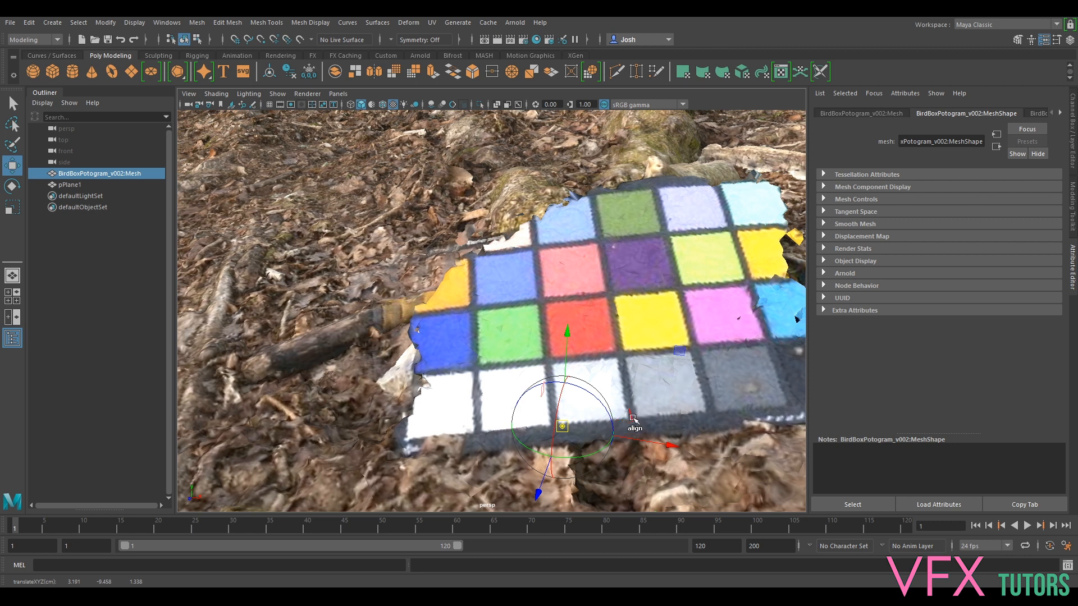
key("v")
left_click_drag(567, 426, 631, 421)
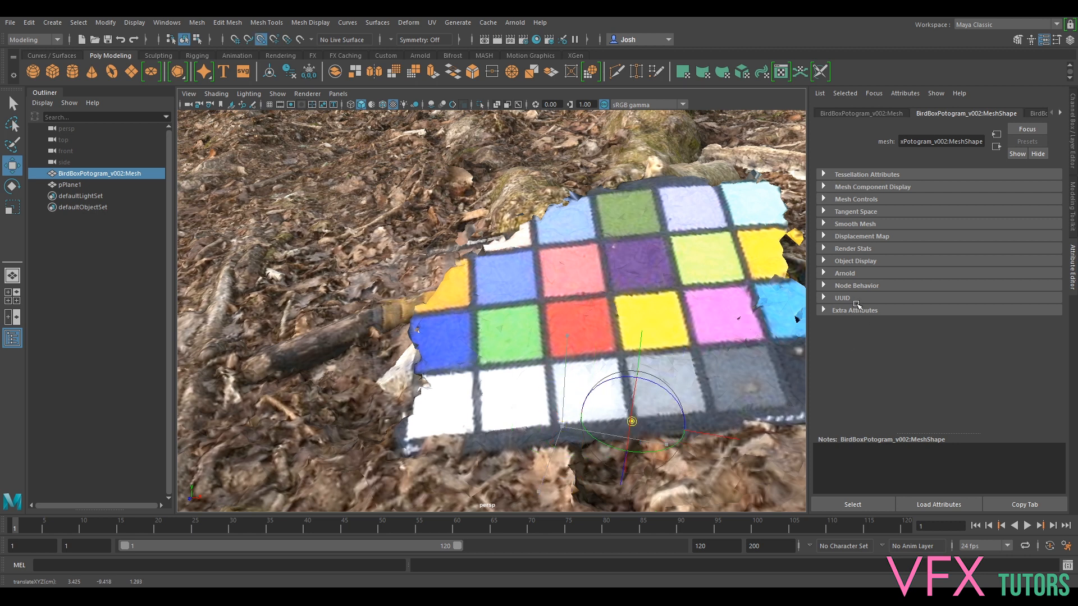
key("d")
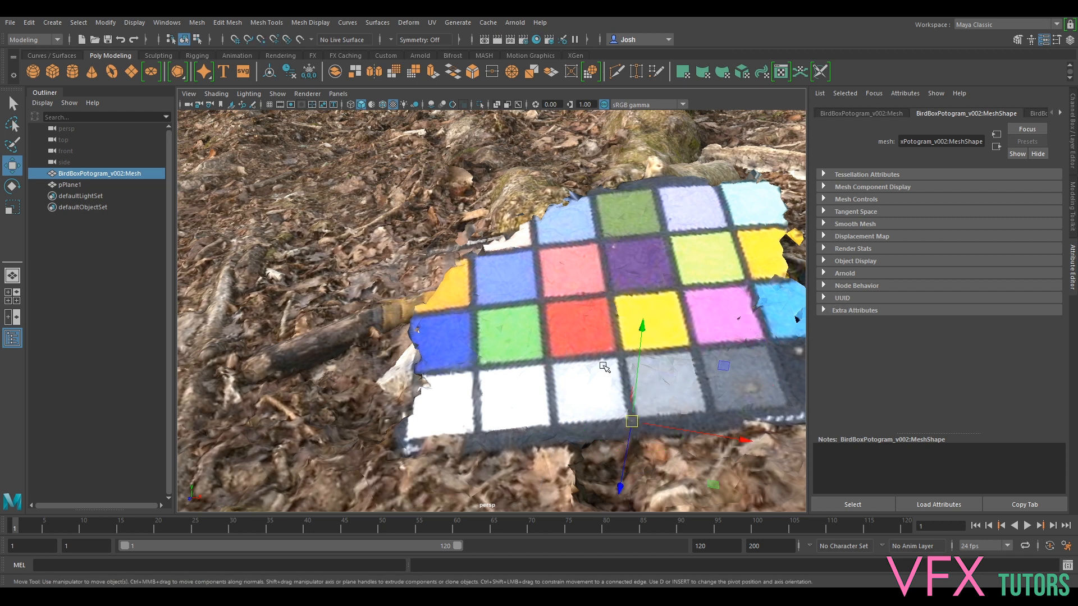
Move the scan so its pivot on the colour chart snaps to the plane's corner at 2, 0, 2.
scroll(613, 362, "down", 10)
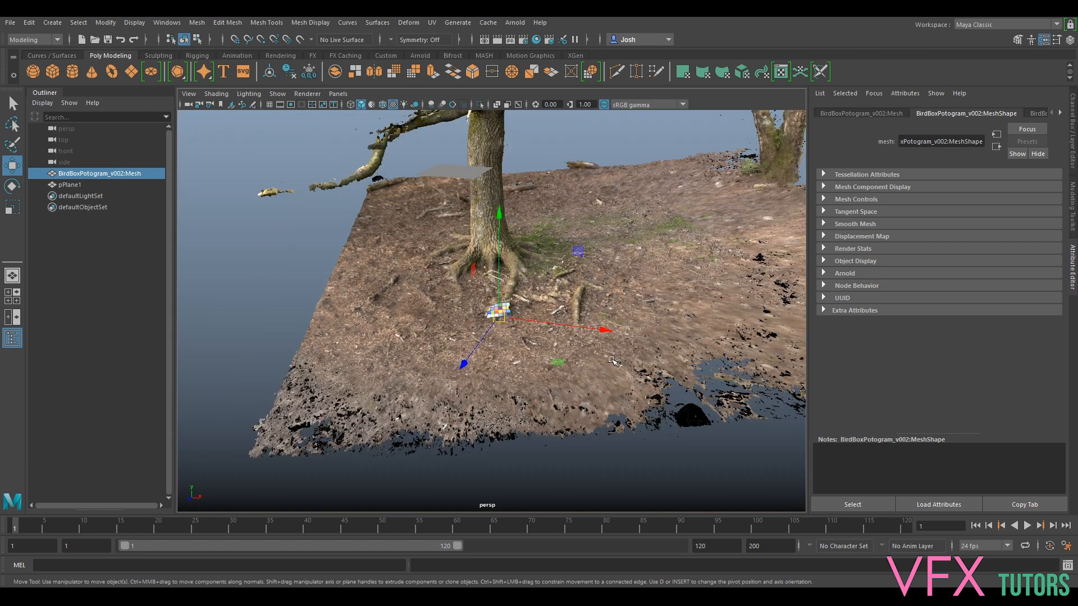
middle_click_drag(566, 277, 564, 360, "alt")
left_click_drag(566, 367, 489, 276, "alt")
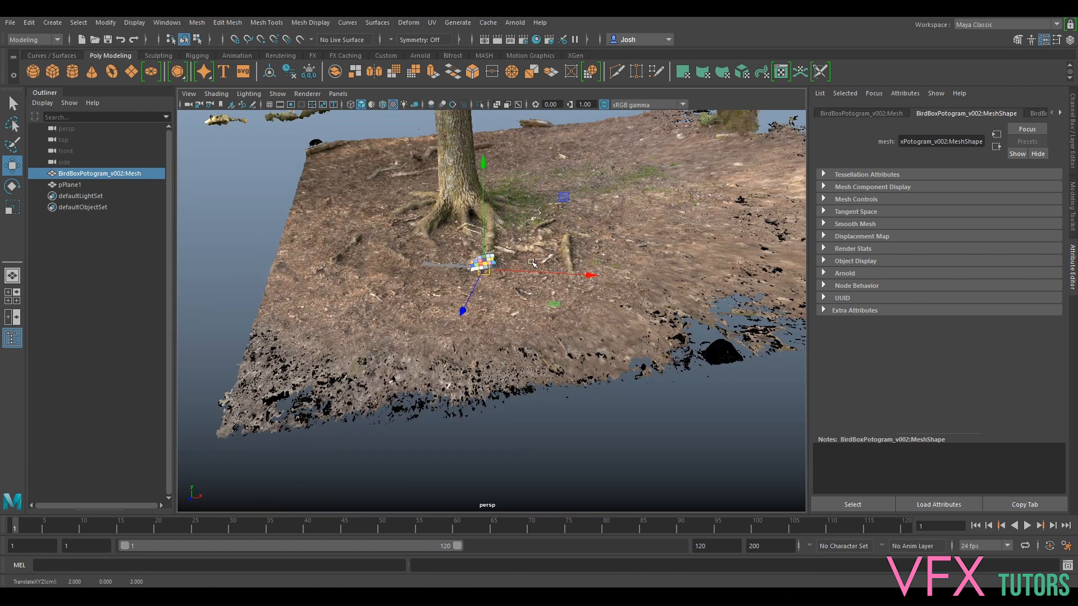
Scale the scan up uniformly about its pivot to bring the colour chart closer to the plane's size.
scroll(593, 328, "up", 5)
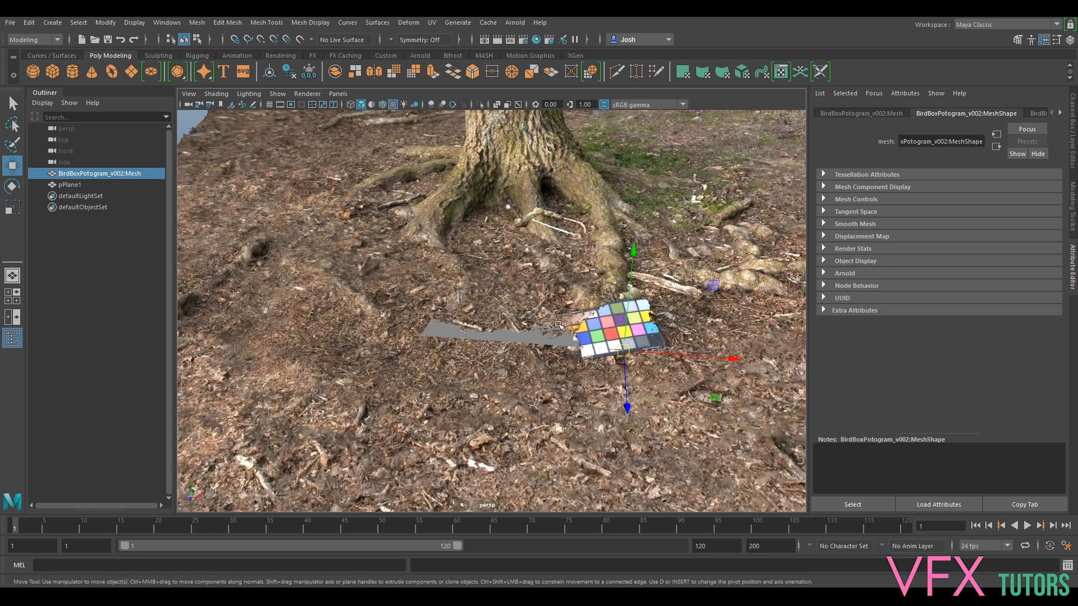
key("r")
left_click_drag(623, 351, 1027, 331)
scroll(630, 351, "down", 3)
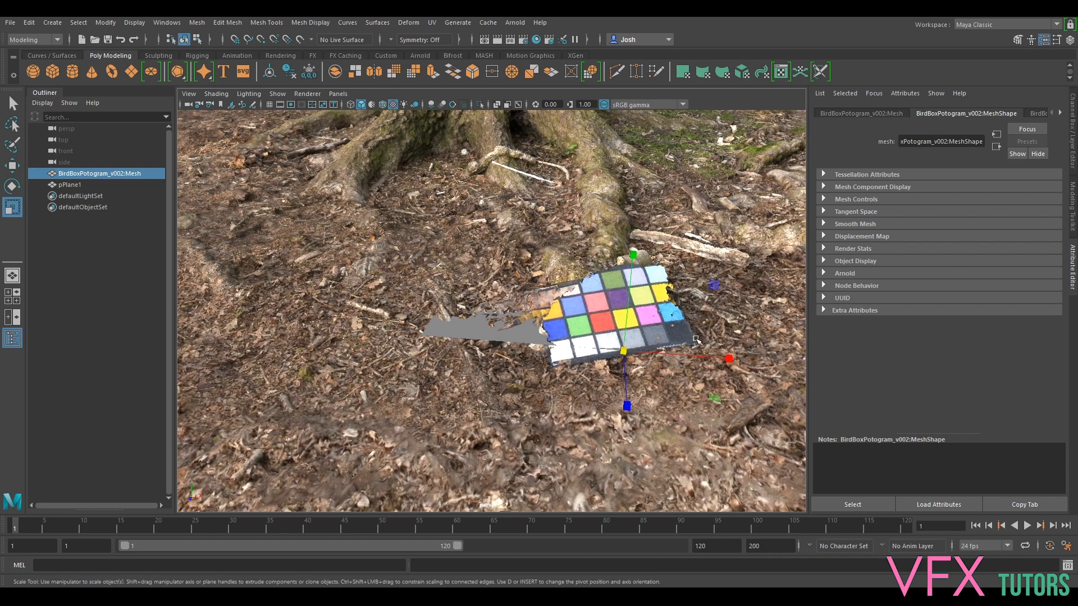
scroll(638, 346, "down", 5)
scroll(510, 317, "up", 8)
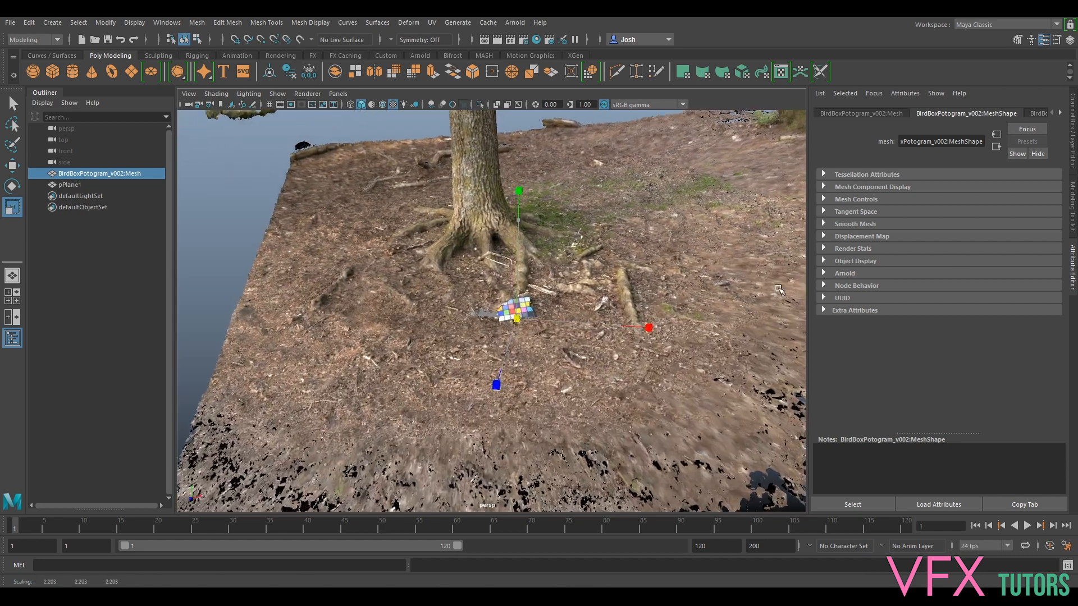
scroll(517, 319, "up", 4)
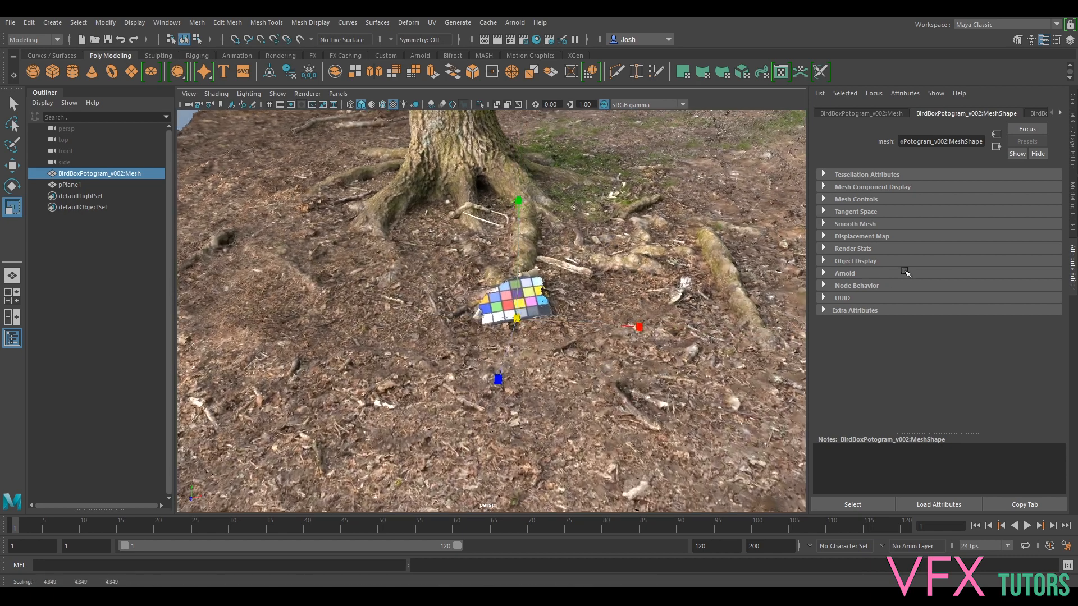
scroll(552, 354, "up", 6)
scroll(573, 348, "down", 5)
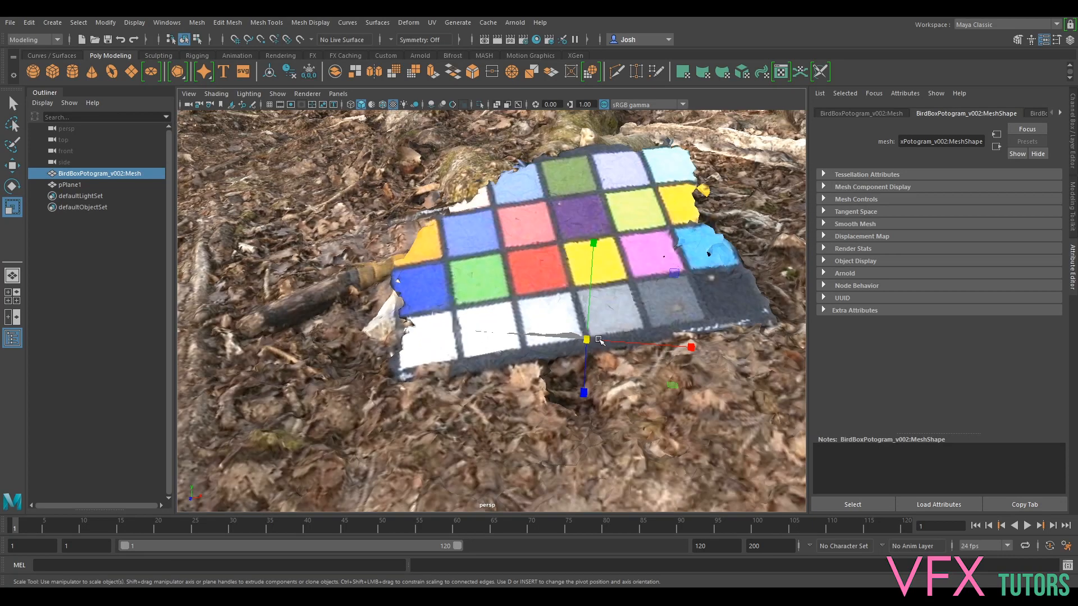
Rotate the scan around its Y axis to line up the colour chart's lower edge with the plane.
key("e")
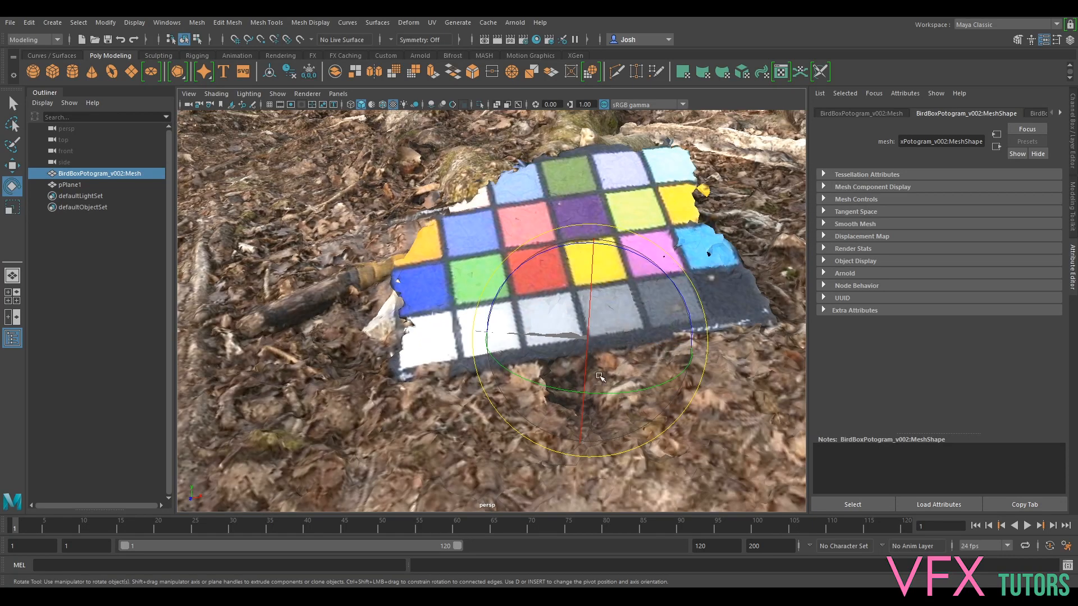
left_click_drag(642, 394, 571, 393)
Scale the scan uniformly about its pivot to bring the chart's third white square closer to the plane's size.
key("r")
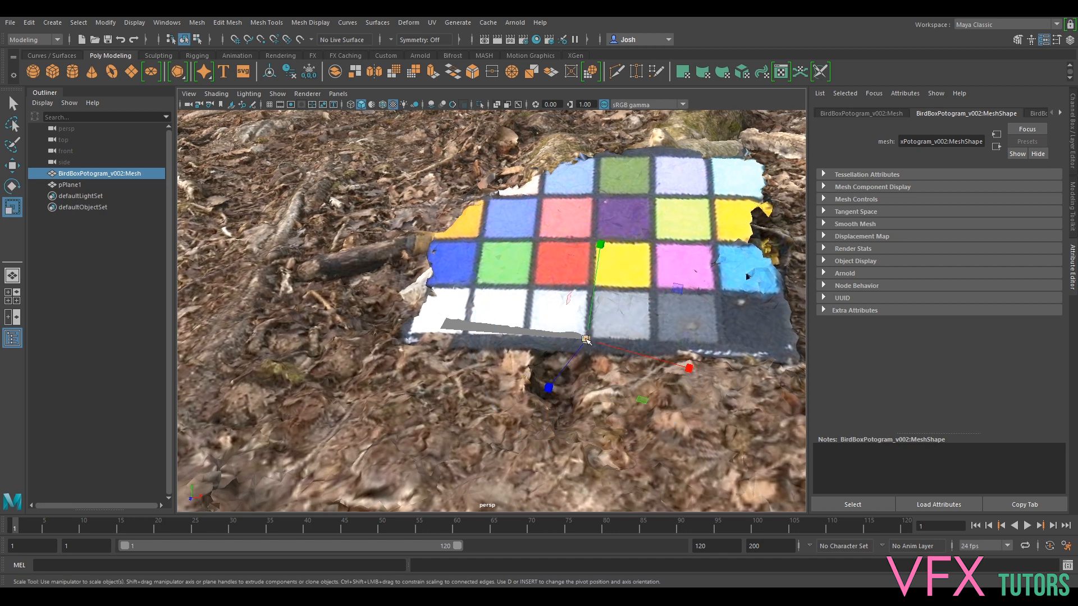
scroll(585, 339, "down", 10)
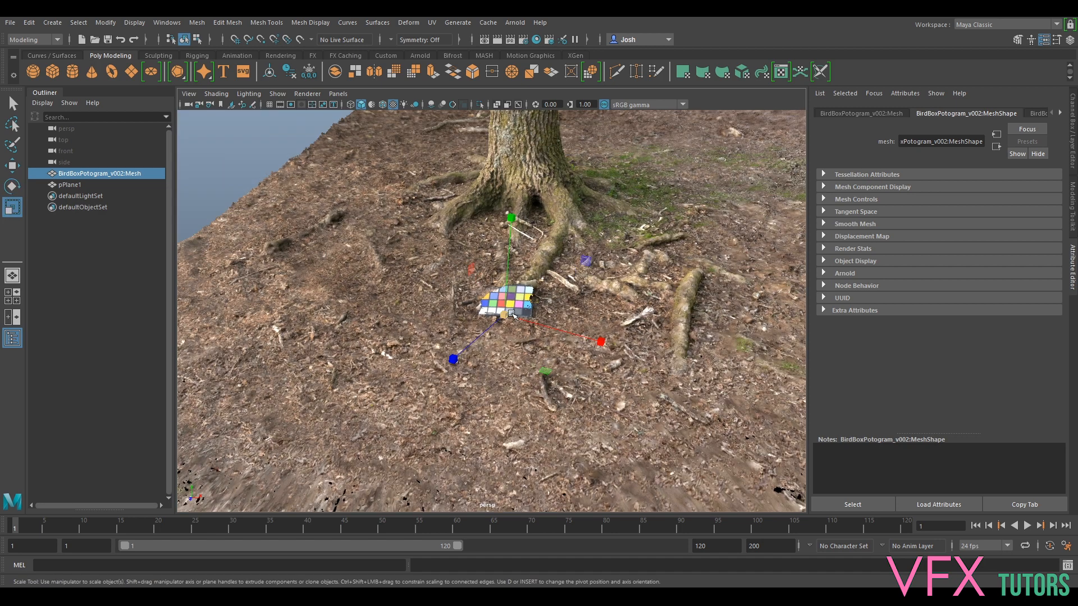
left_click_drag(512, 315, 542, 283)
left_click_drag(507, 316, 604, 325)
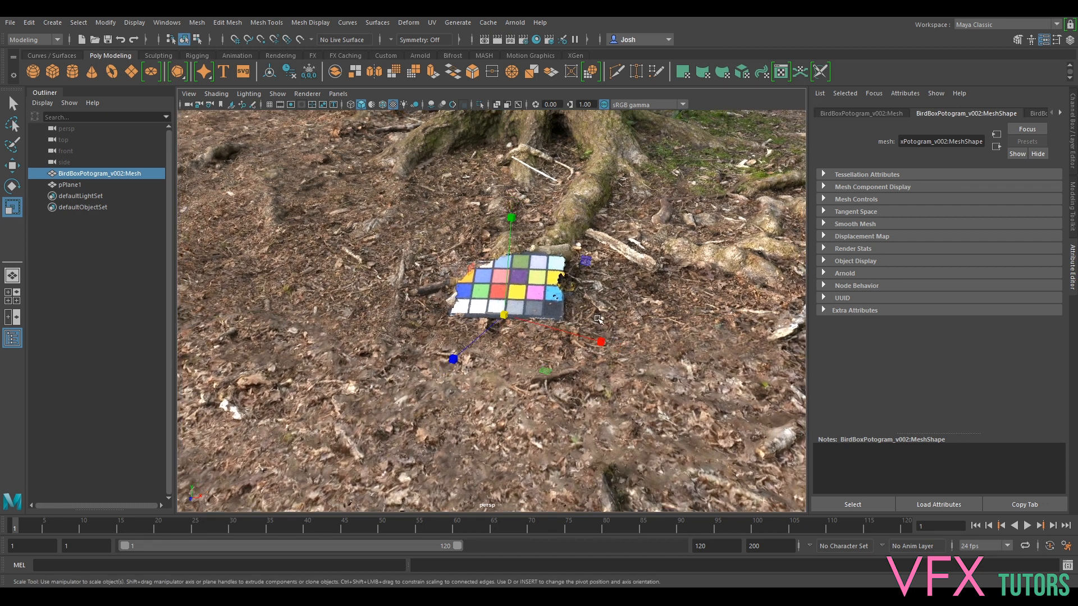
scroll(560, 316, "up", 10)
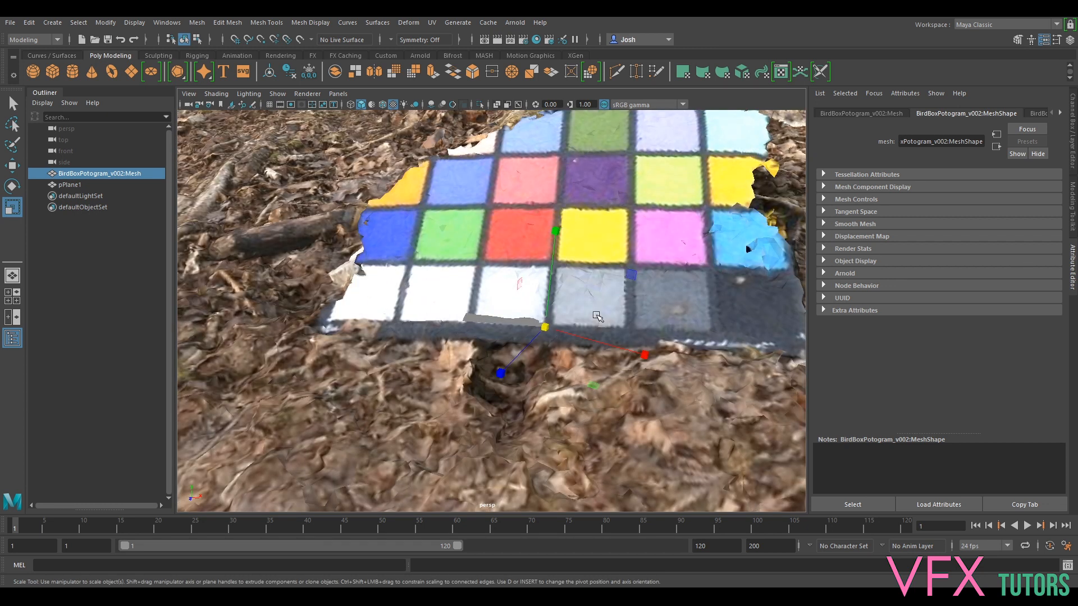
key("w")
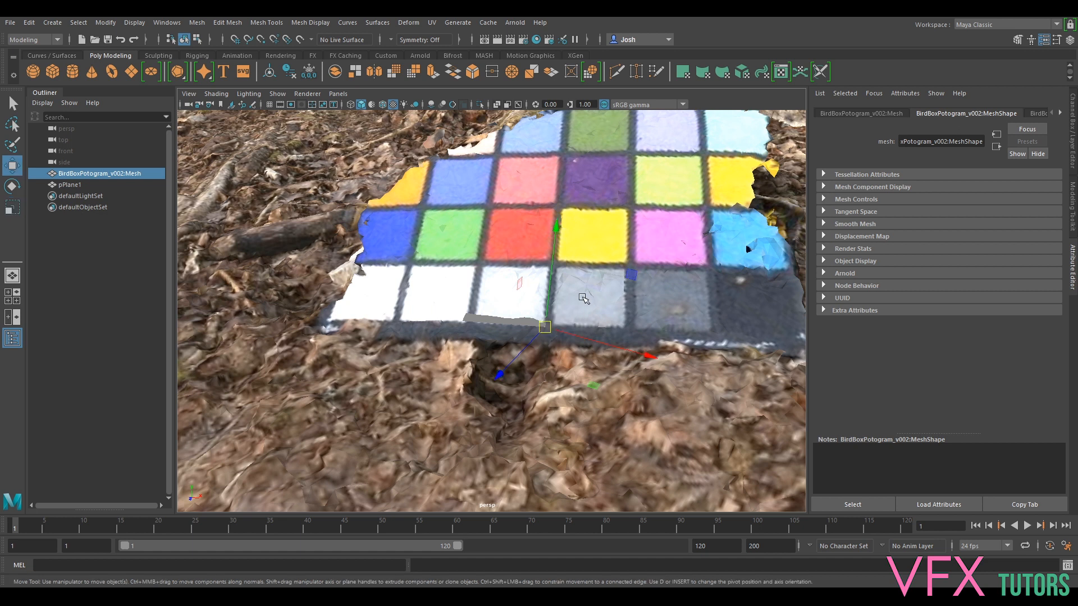
scroll(621, 316, "up", 2)
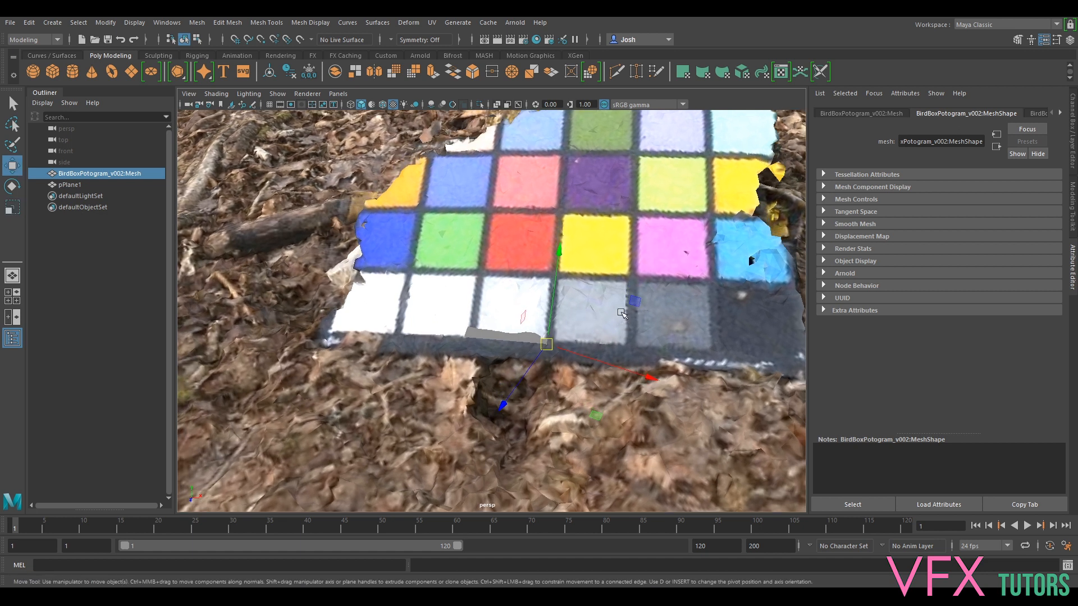
key("r")
left_click_drag(547, 344, 897, 268)
Move the scan so the reference plane sits over the third white square at the colour chart's lower edge.
key("w")
left_click_drag(596, 357, 562, 370)
key("e")
middle_click_drag(563, 371, 618, 317, "alt")
left_click_drag(618, 317, 599, 323, "alt")
key("w")
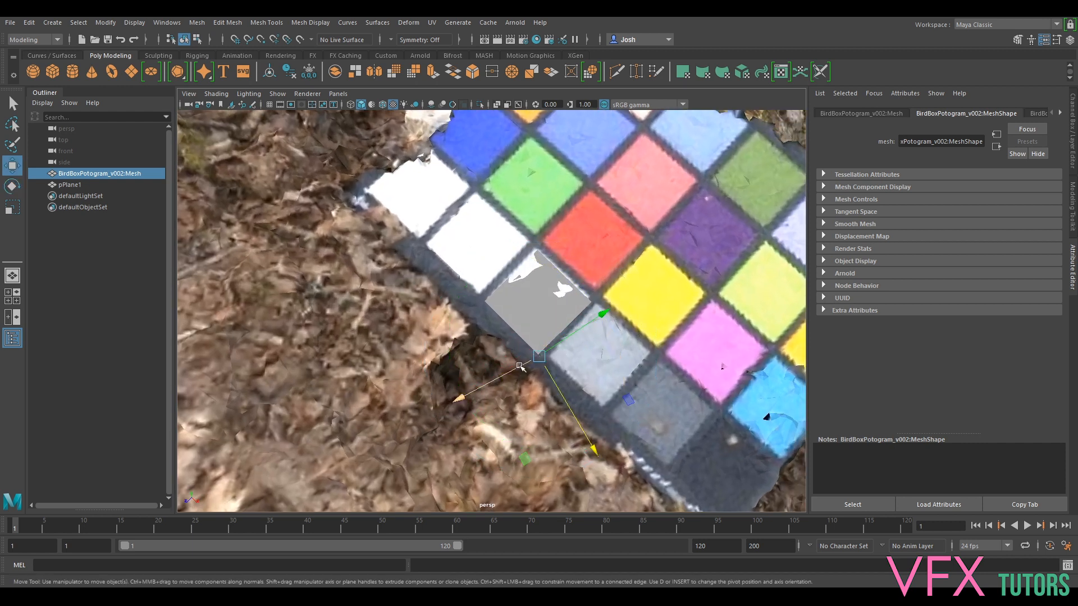
left_click_drag(528, 363, 547, 351)
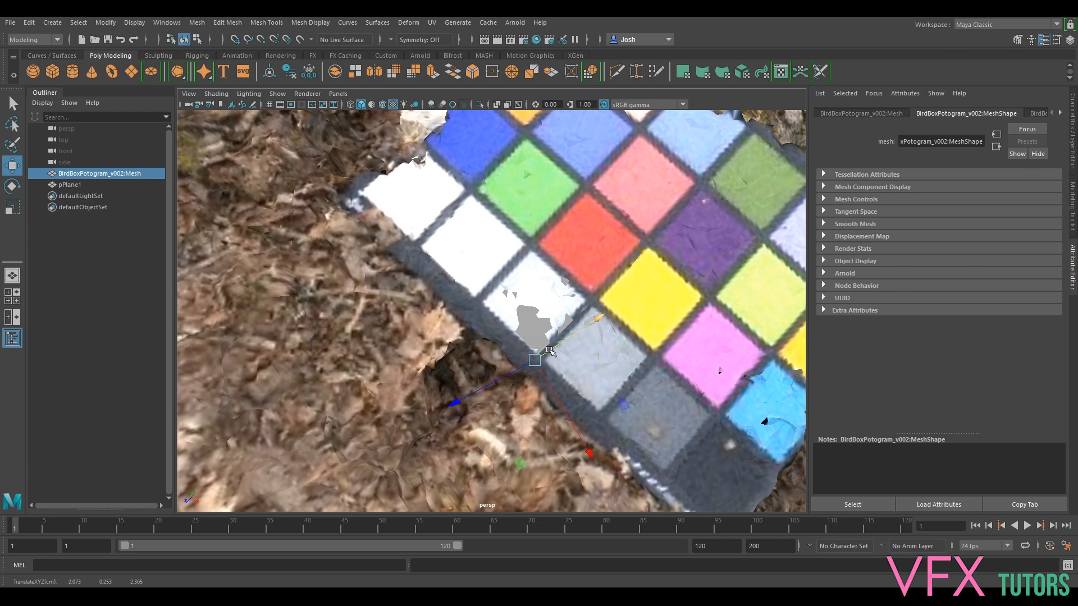
Rotate the scan to level the colour chart with the plane and fine-tune its uniform scale to about 16.45.
key("e")
left_click_drag(587, 308, 445, 360)
left_click_drag(560, 335, 561, 332)
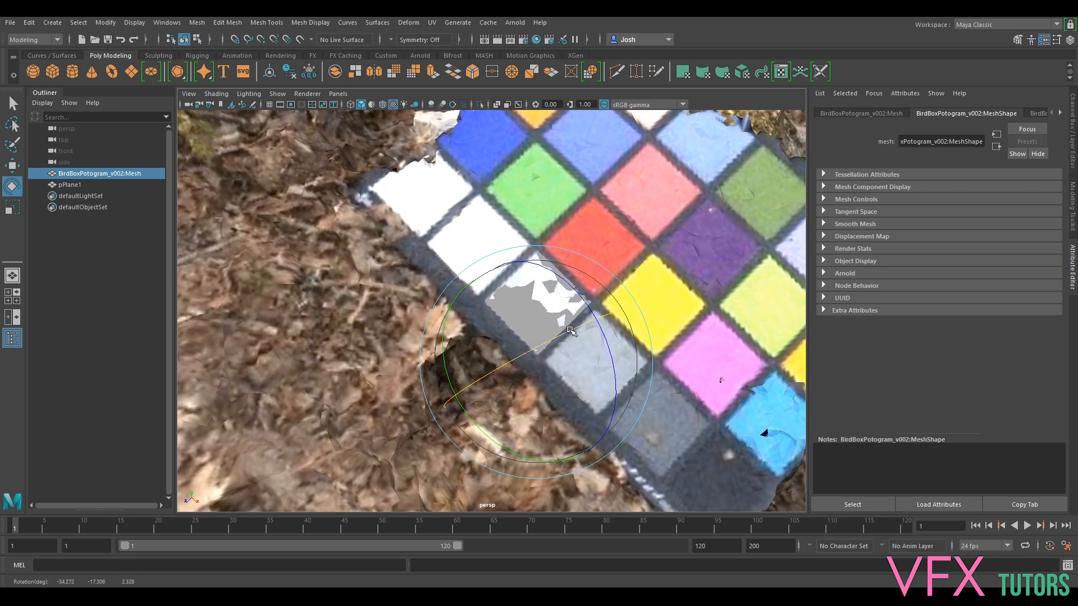
key("r")
left_click_drag(534, 361, 543, 360)
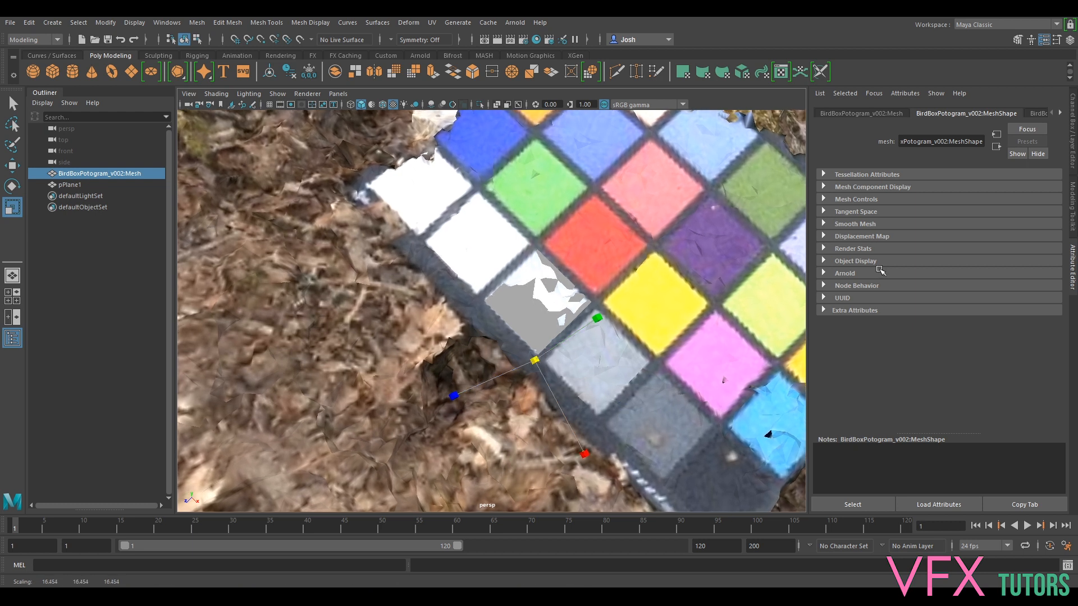
Hide the pPlane1 reference plane to expose the chart square beneath it.
key("w")
left_click_drag(536, 361, 677, 299)
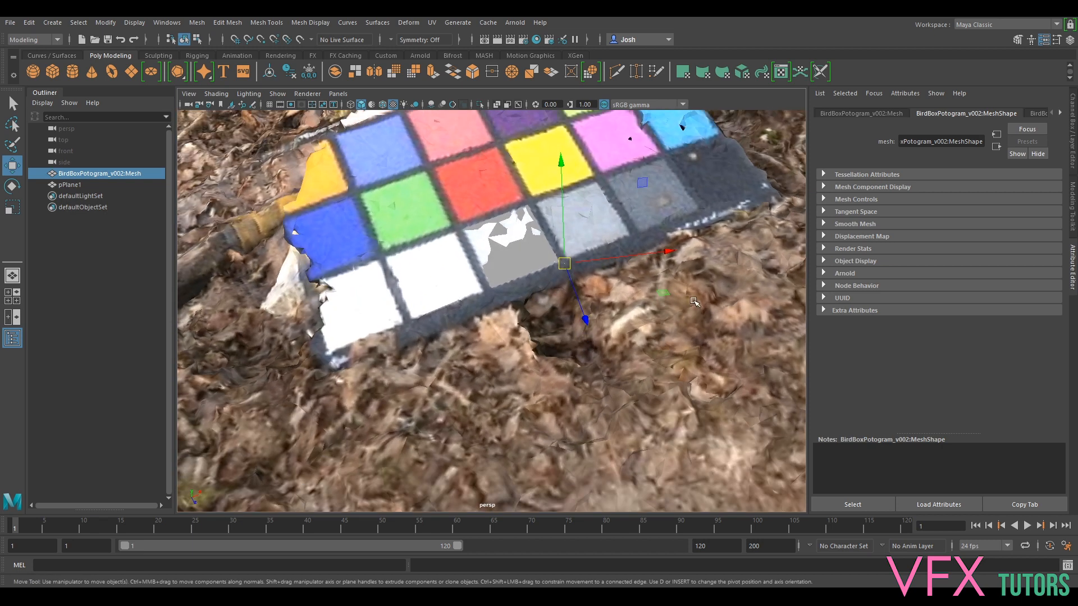
scroll(694, 301, "down", 5)
scroll(607, 344, "up", 5)
left_click_drag(584, 285, 539, 269, "alt")
left_click(66, 185)
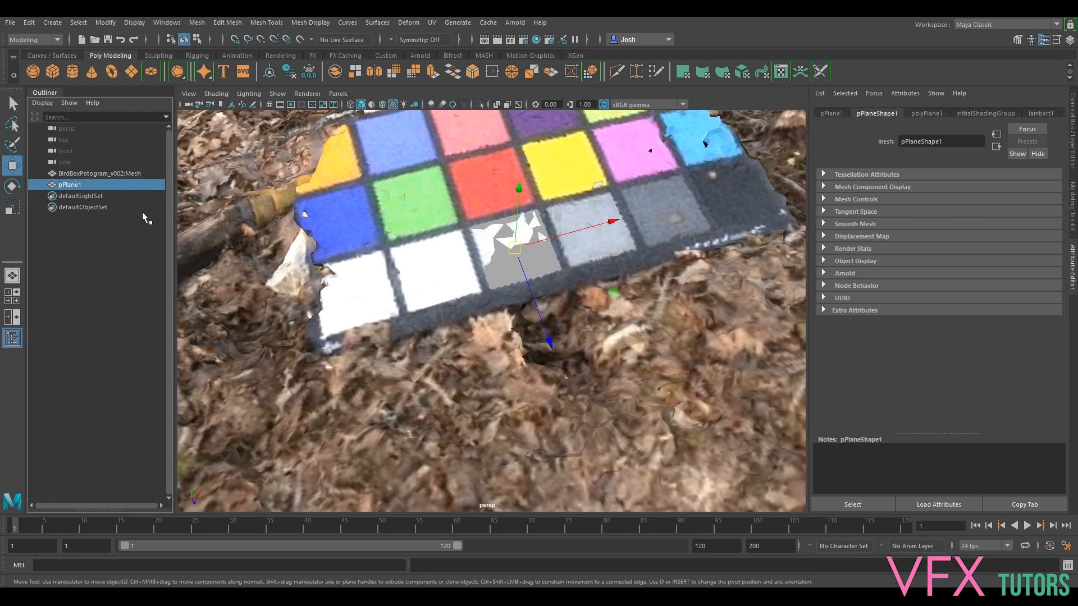
key("h")
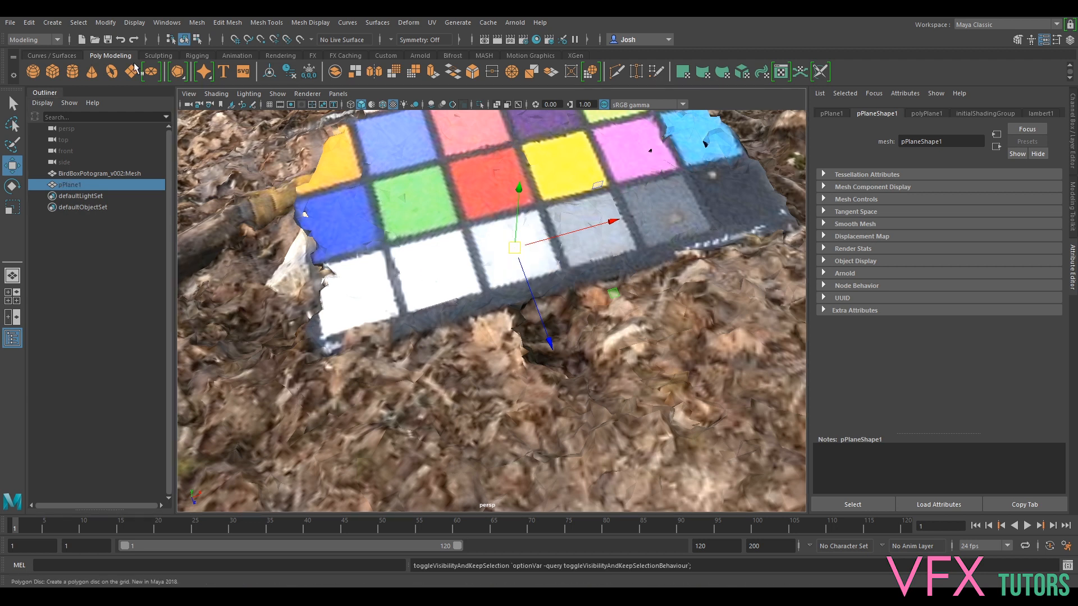
Measure the lower edge of the chart's third white square with the vertex-snapped Distance Tool, and undo the measurement.
left_click(52, 22)
mouse_move(126, 231)
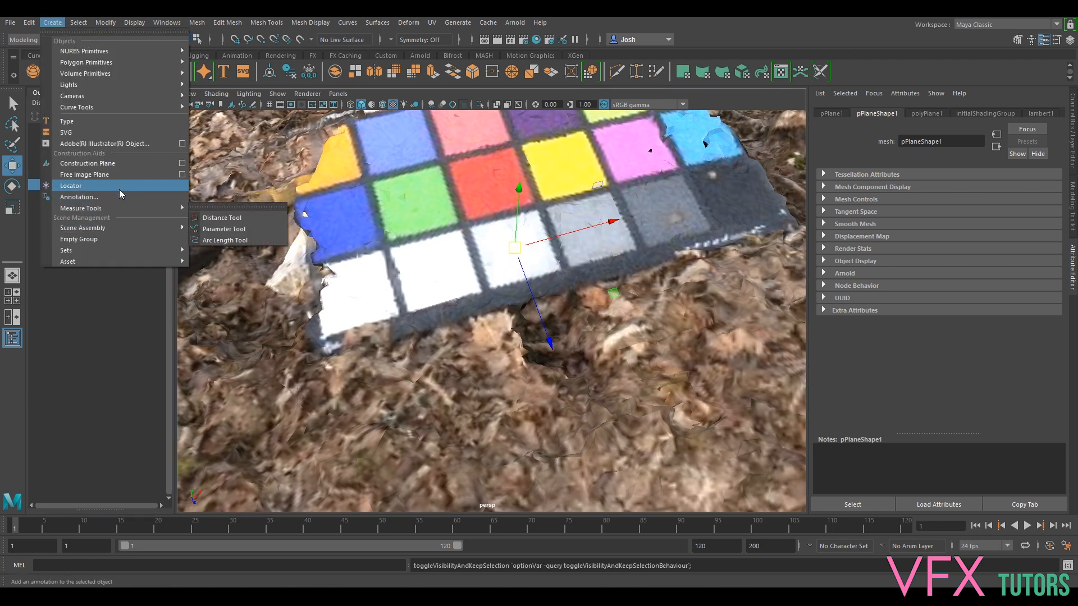
mouse_move(147, 206)
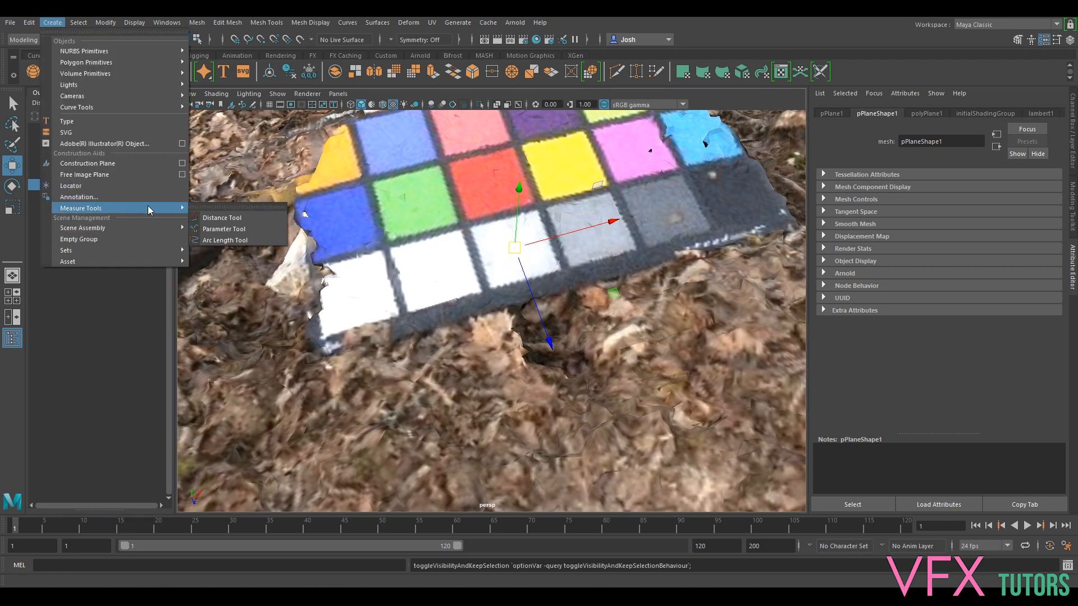
left_click(237, 220)
key("v")
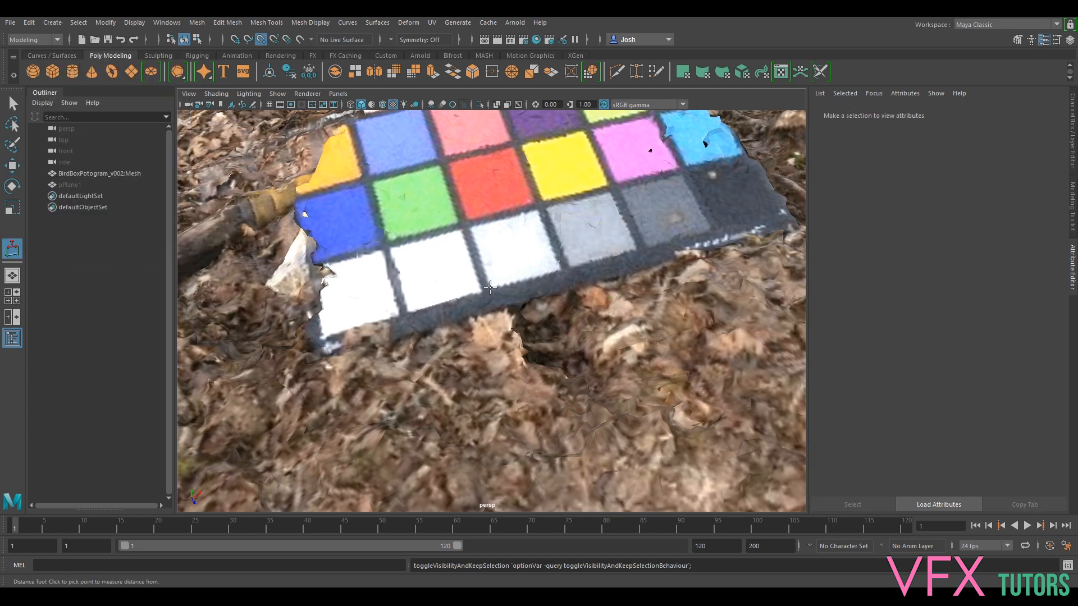
left_click(490, 288)
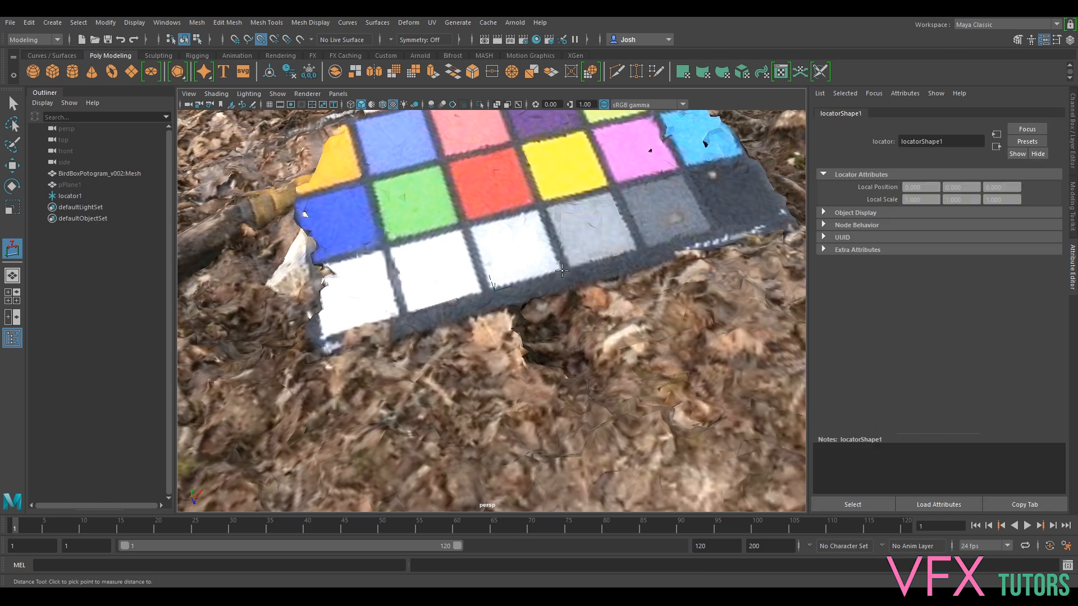
left_click(563, 269)
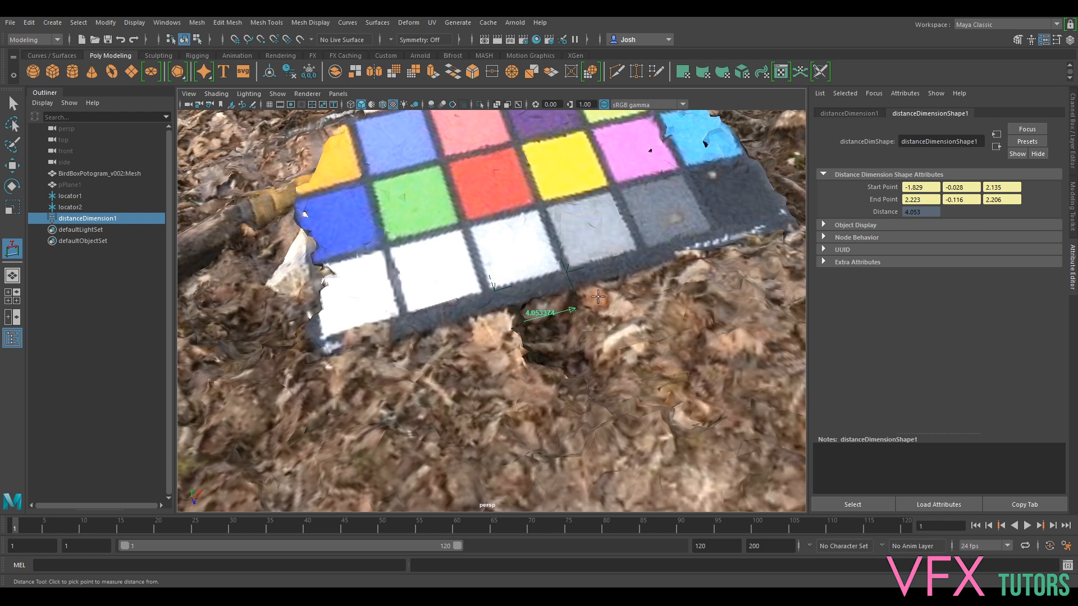
key("ctrl+z")
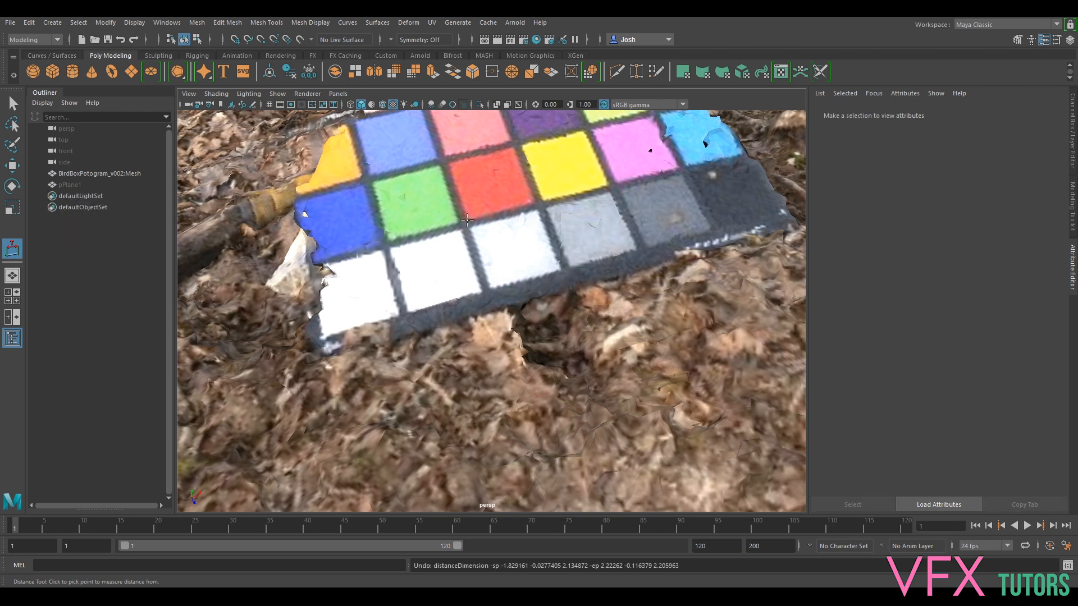
Turn on the viewport grid and delete the hidden pPlane1 reference plane.
scroll(442, 236, "down", 15)
left_click_drag(441, 236, 477, 151, "alt")
left_click(269, 104)
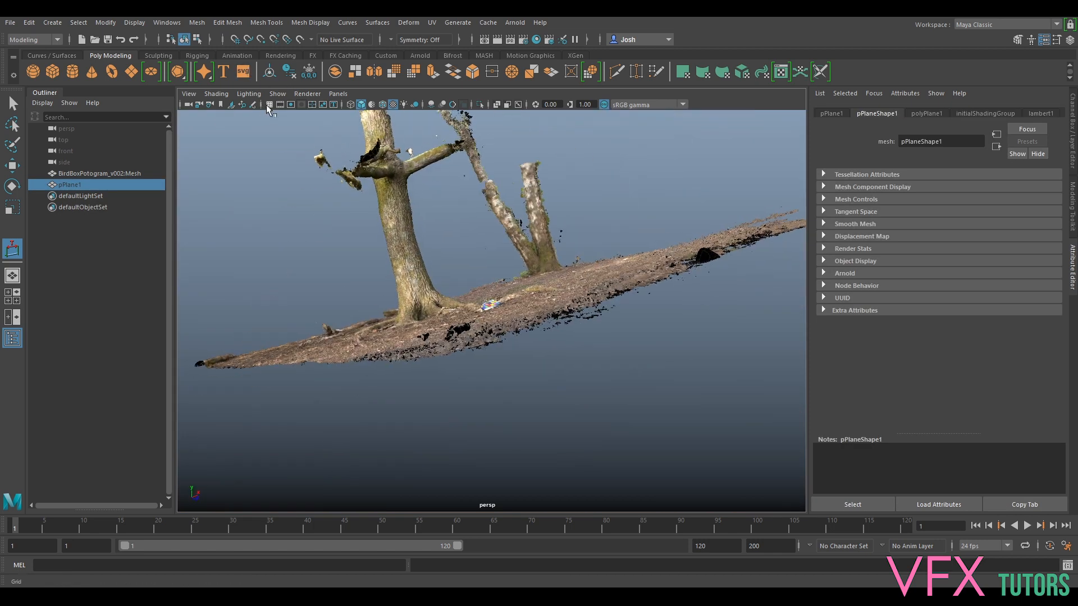
left_click_drag(645, 211, 690, 301, "alt")
scroll(559, 233, "up", 3)
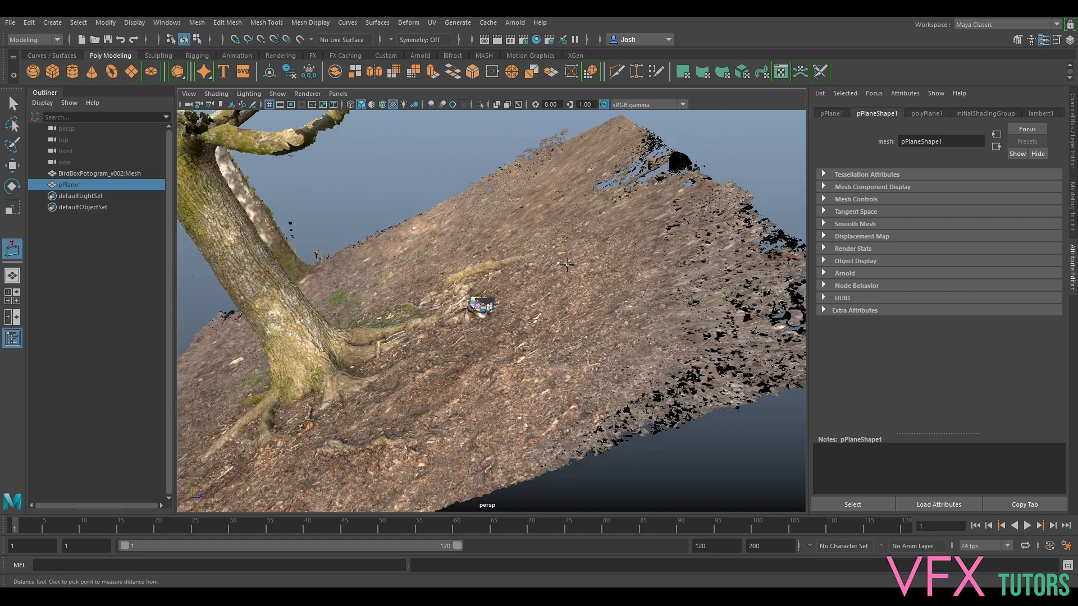
left_click(76, 184)
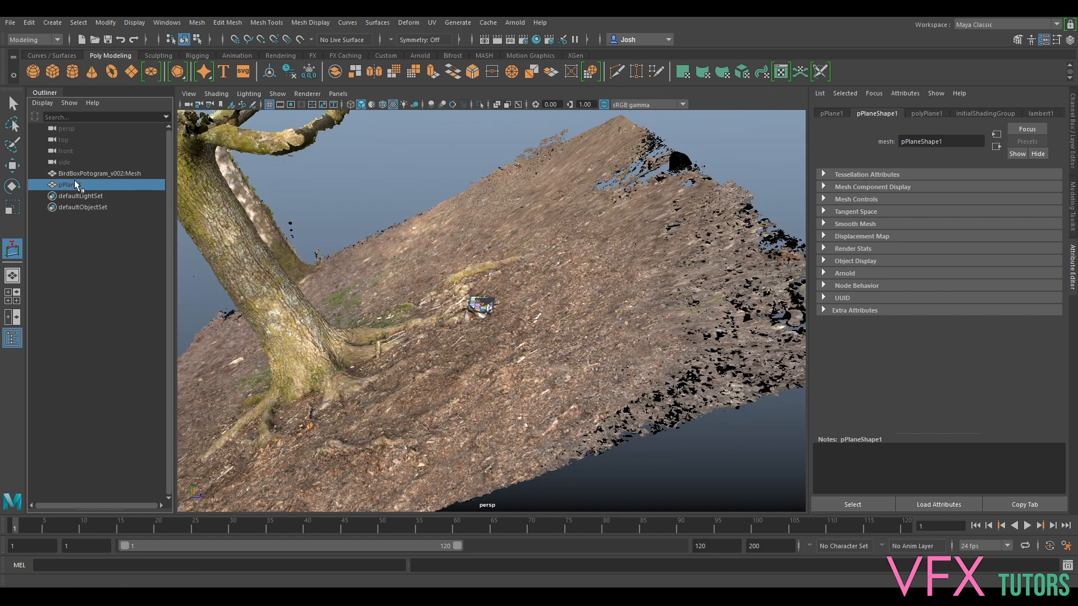
key("Delete")
Create a new polygon plane and scale it up uniformly to about 828 so it spans the whole scan.
left_click(130, 73)
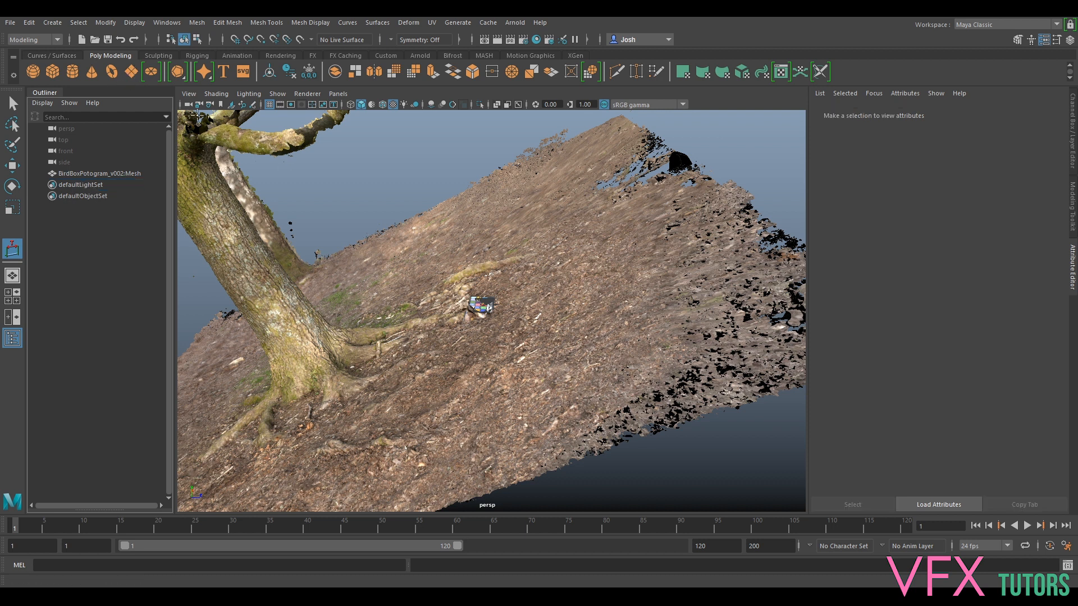
left_click(72, 185)
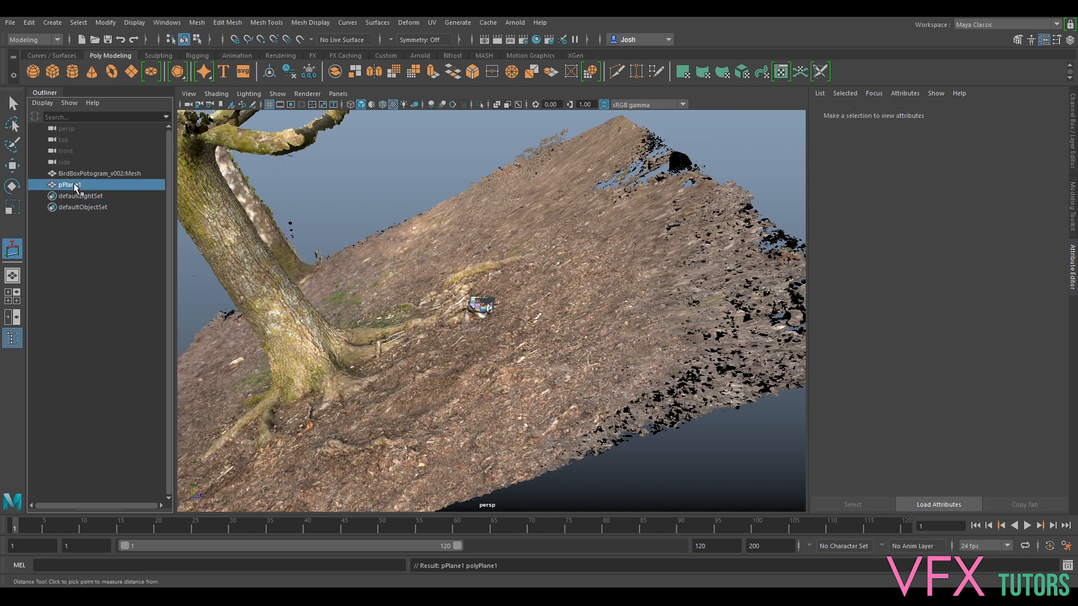
key("r")
left_click_drag(490, 307, 999, 256)
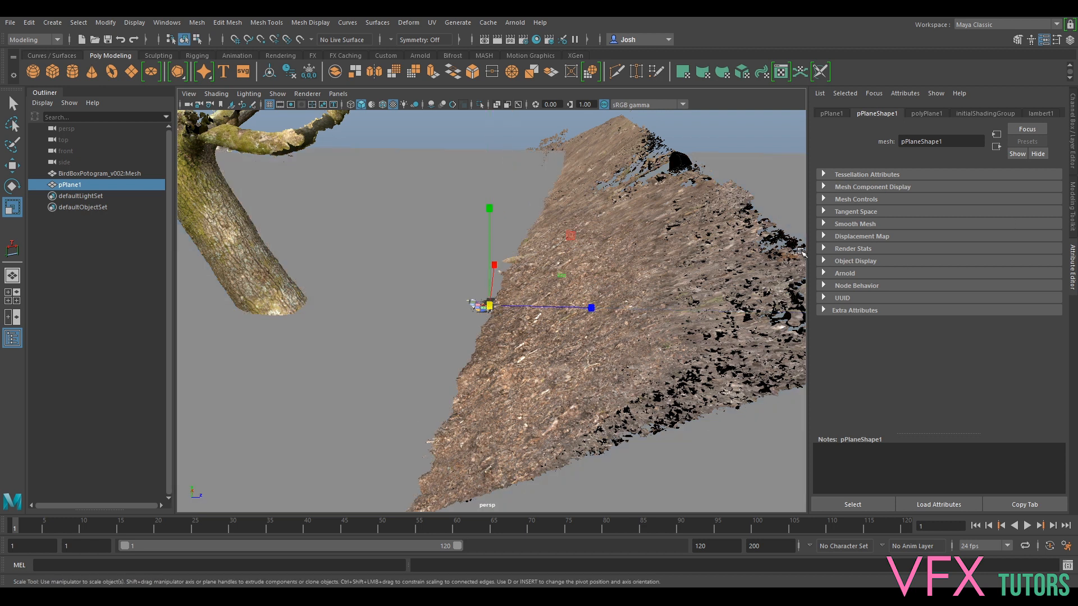
scroll(524, 262, "down", 5)
scroll(493, 303, "up", 1)
left_click_drag(498, 309, 419, 328)
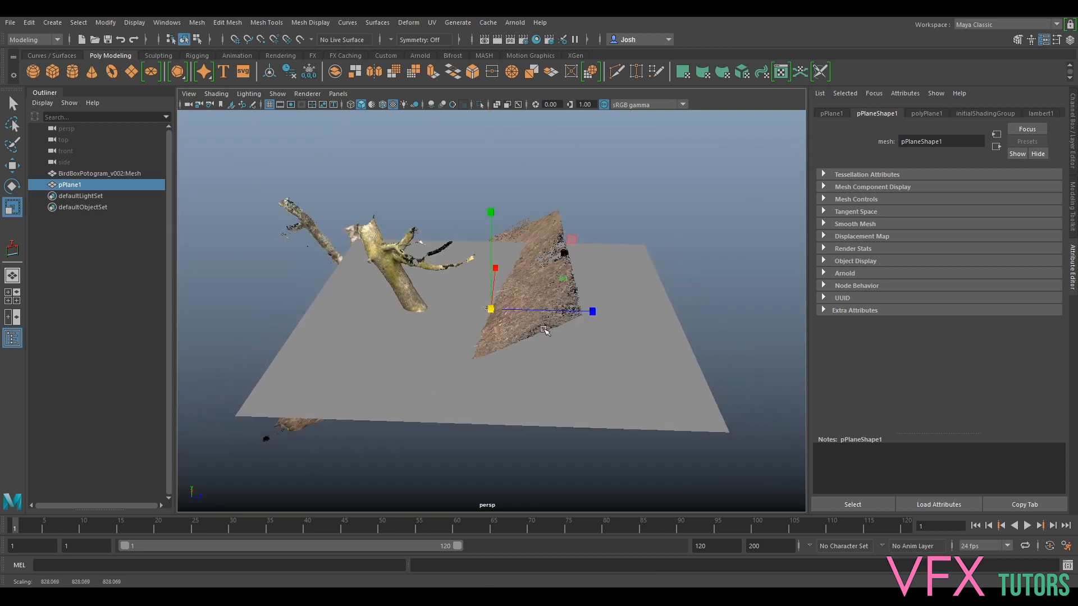
Rotate the large plane, starting with about -25 degrees in X, to follow the slope of the scanned ground.
key("e")
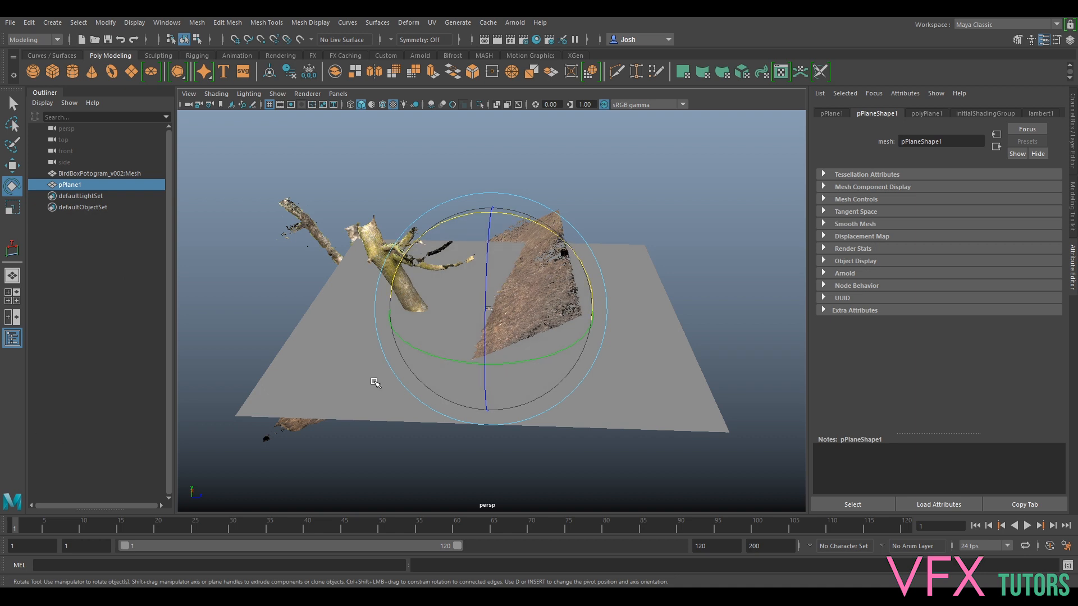
left_click_drag(539, 224, 492, 216)
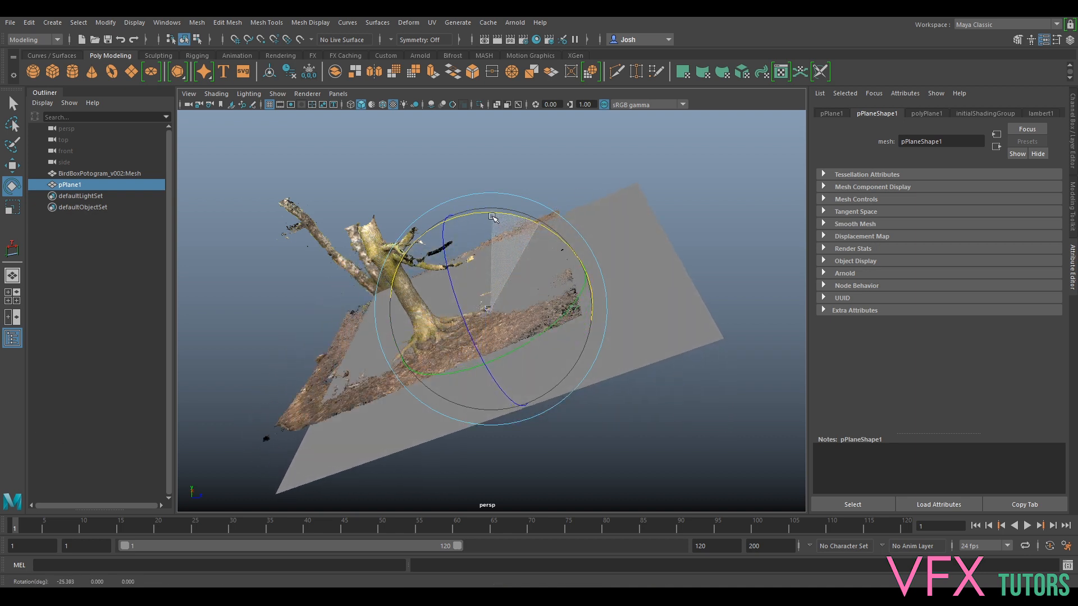
left_click_drag(457, 316, 455, 308)
left_click_drag(566, 240, 564, 248)
middle_click_drag(499, 293, 507, 280, "alt")
scroll(508, 280, "up", 3)
scroll(508, 281, "up", 5)
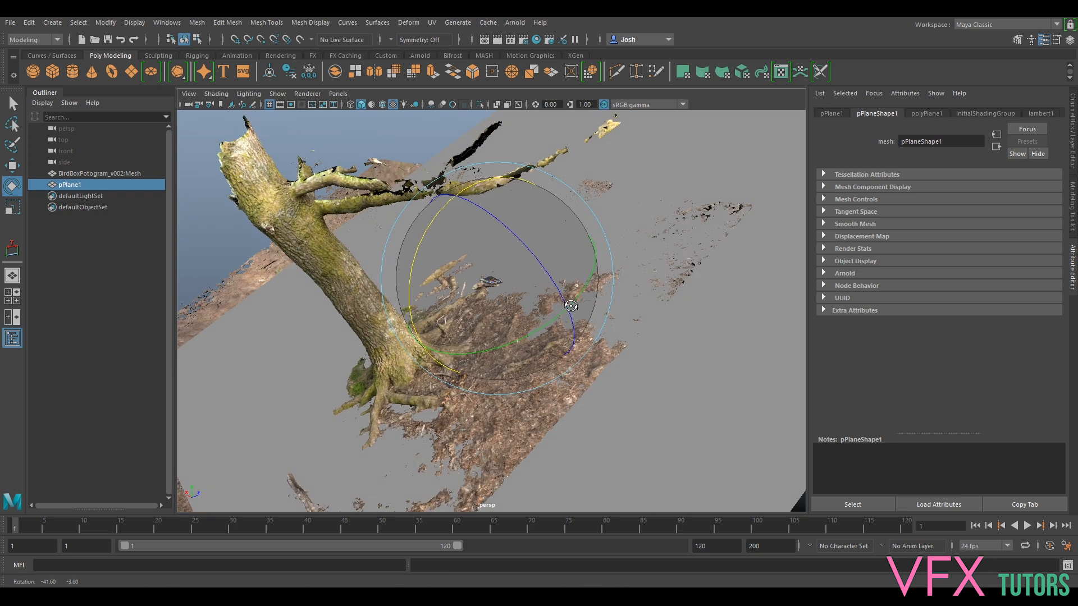
Move the tilted plane down towards the base of the tree so it meets the scanned ground.
key("q")
key("w")
left_click_drag(511, 270, 496, 349)
left_click_drag(357, 352, 365, 353)
left_click_drag(601, 329, 448, 344, "alt")
Fine-tune the plane's height and tilt to match the ground, with rotation about -26.2, -1.7, -3.6.
key("e")
scroll(448, 344, "up", 4)
key("w")
left_click_drag(434, 237, 435, 236)
key("e")
left_click_drag(350, 245, 345, 246)
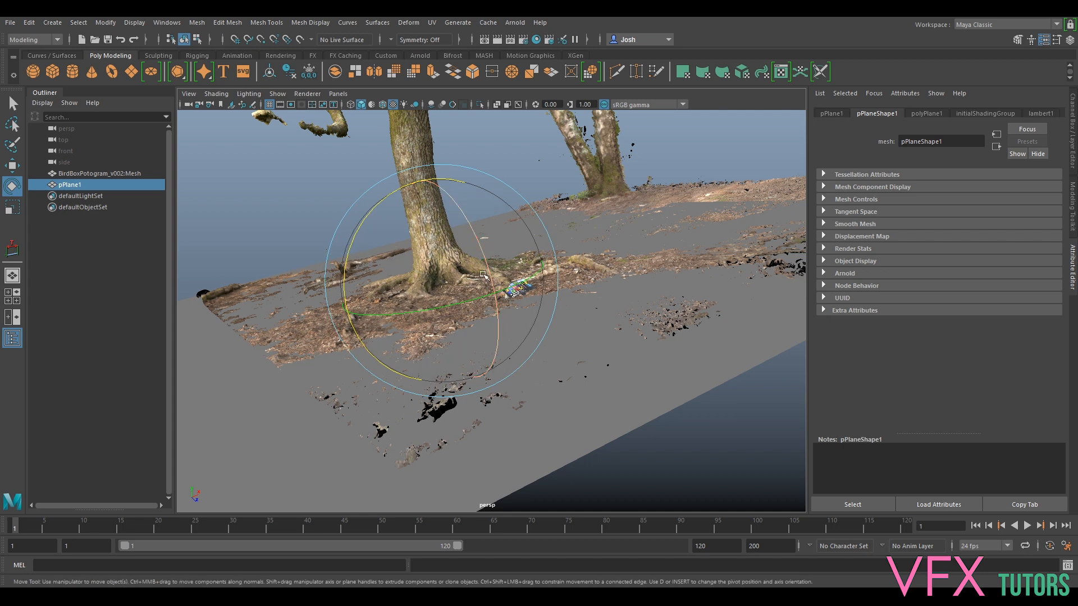
key("w")
left_click_drag(433, 249, 433, 247)
Parent the BirdBoxPotogram_v002:Mesh scan under pPlane1 and select the plane.
left_click_drag(527, 275, 455, 273, "alt")
scroll(492, 254, "down", 5)
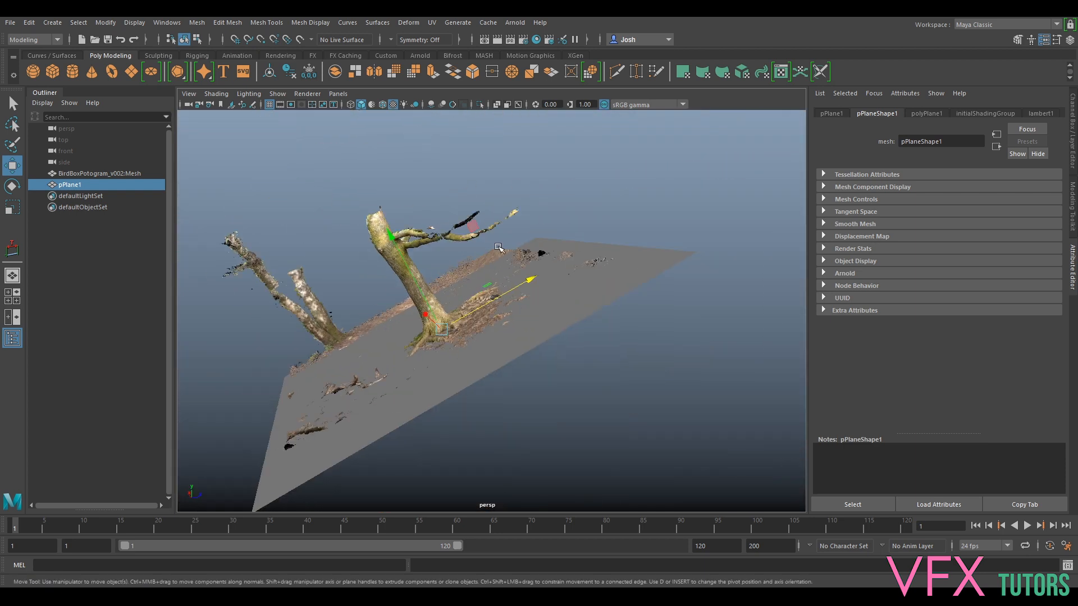
left_click_drag(485, 244, 443, 251, "alt")
left_click(73, 175)
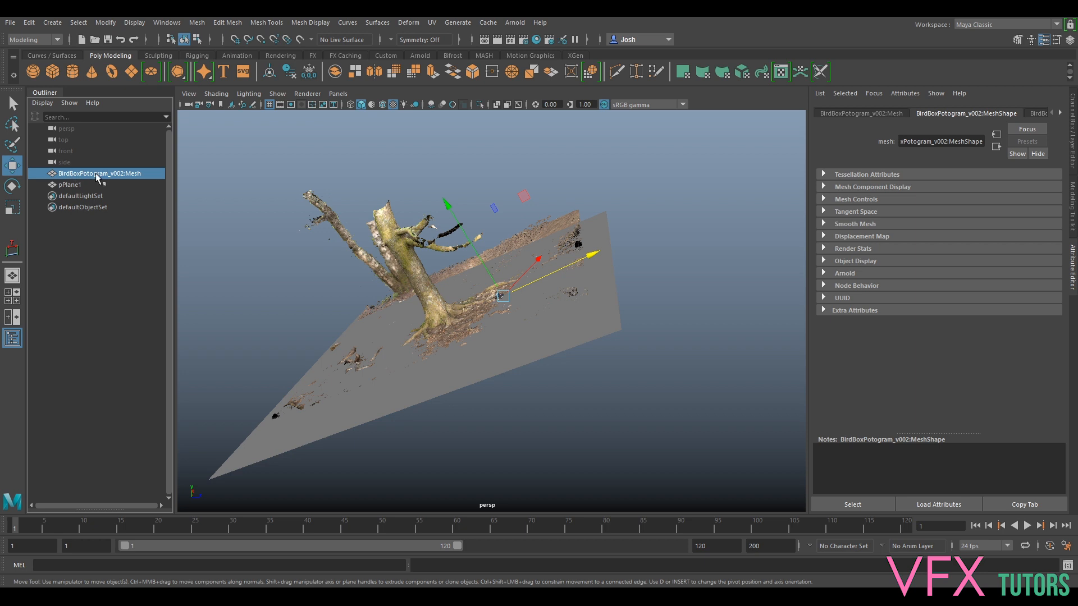
middle_click_drag(77, 178, 77, 186)
left_click(71, 174)
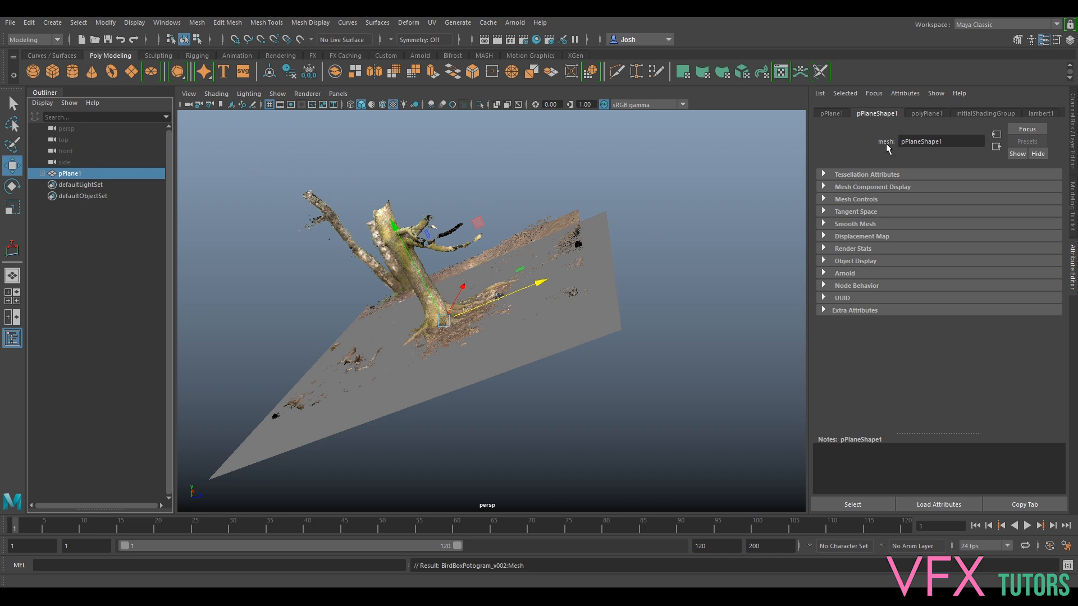
Set the plane's Translate and Rotate X, Y and Z values to 0 to level the scan at the origin.
left_click(1074, 147)
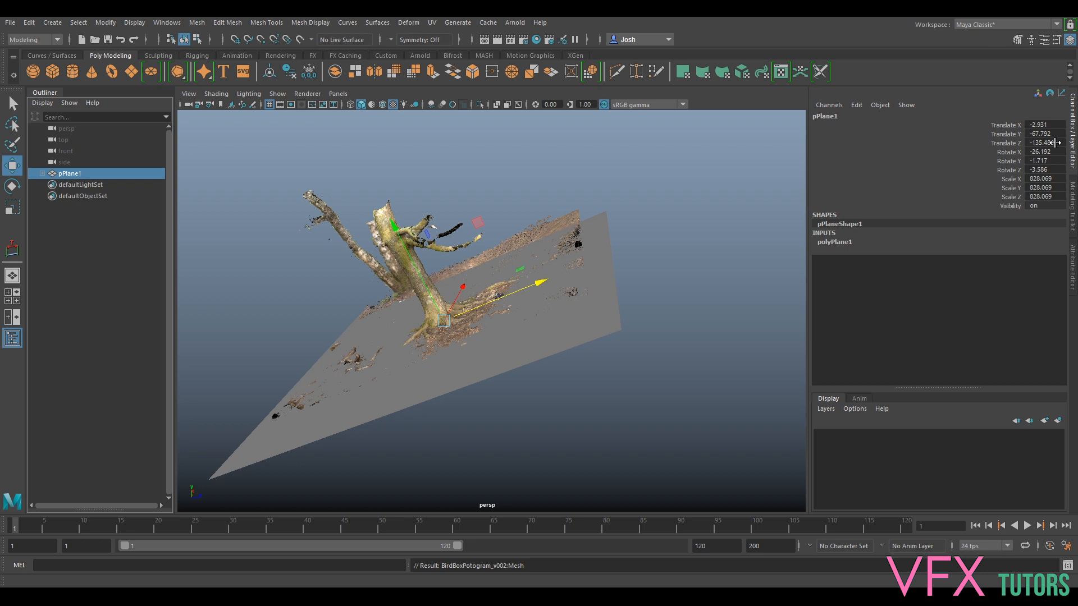
double_click(1043, 168)
double_click(1037, 124)
left_click(1043, 169, "shift")
type("0")
key("Return")
left_click_drag(717, 228, 414, 251, "alt")
scroll(535, 242, "up", 4)
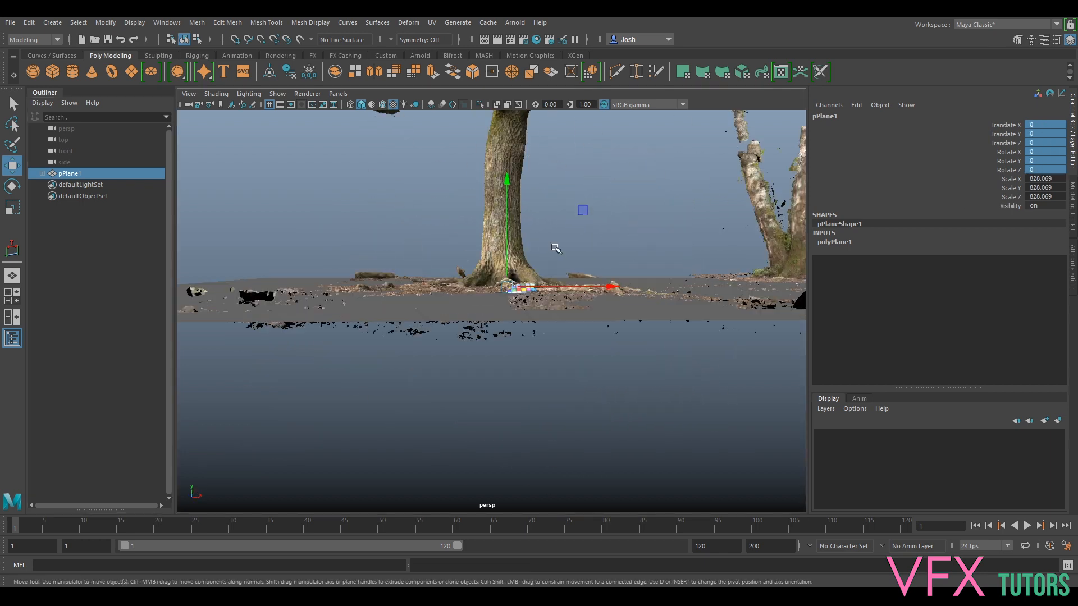
Unparent the BirdBoxPotogram_v002:Mesh scan from pPlane1 and keep the scan selected.
left_click(618, 160)
scroll(617, 161, "down", 4)
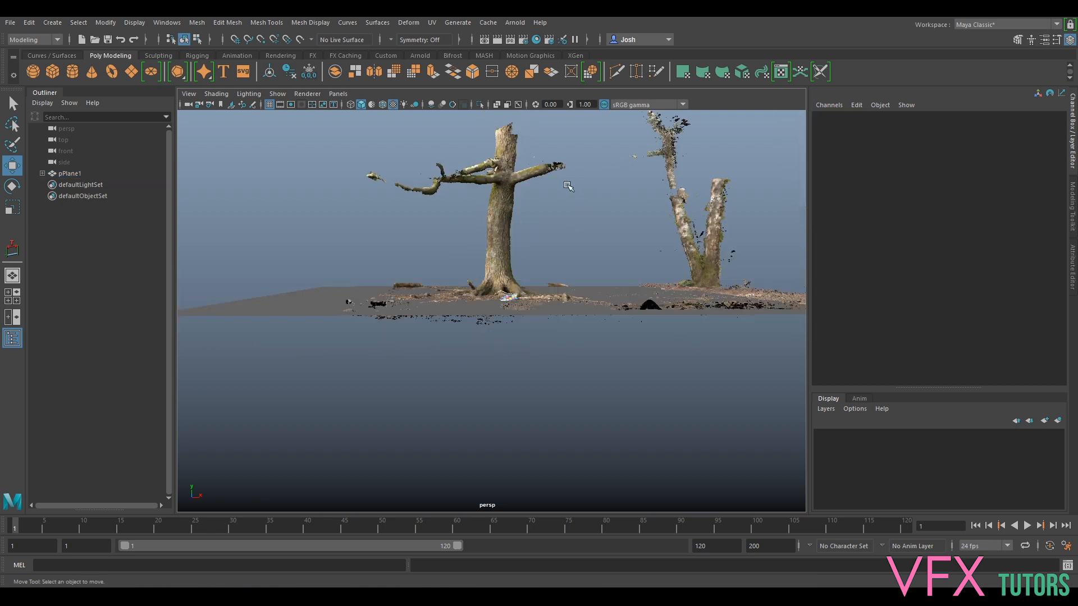
scroll(568, 186, "up", 3)
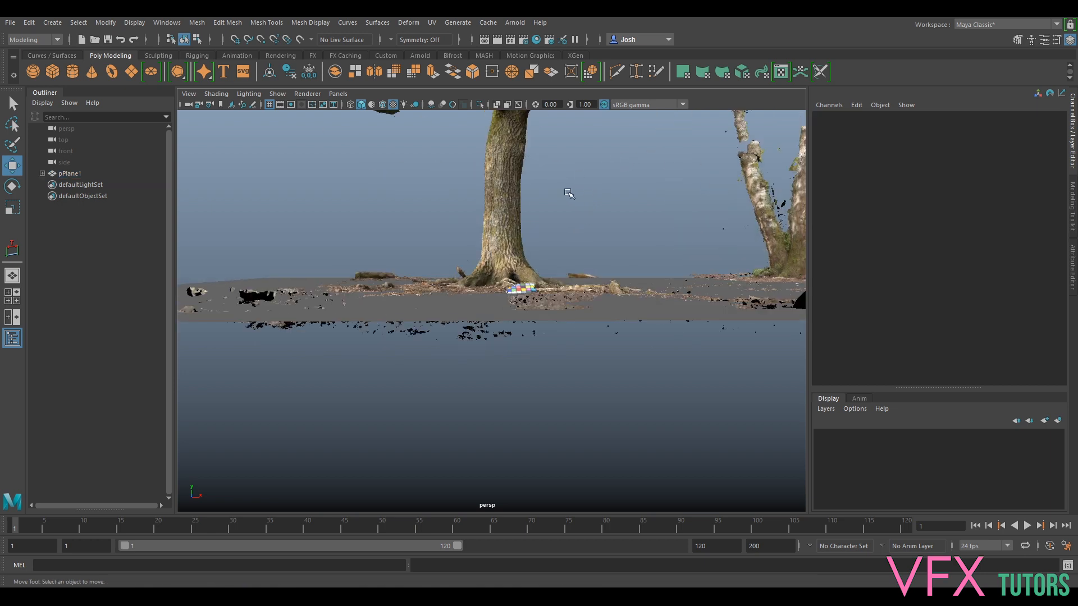
left_click(516, 191)
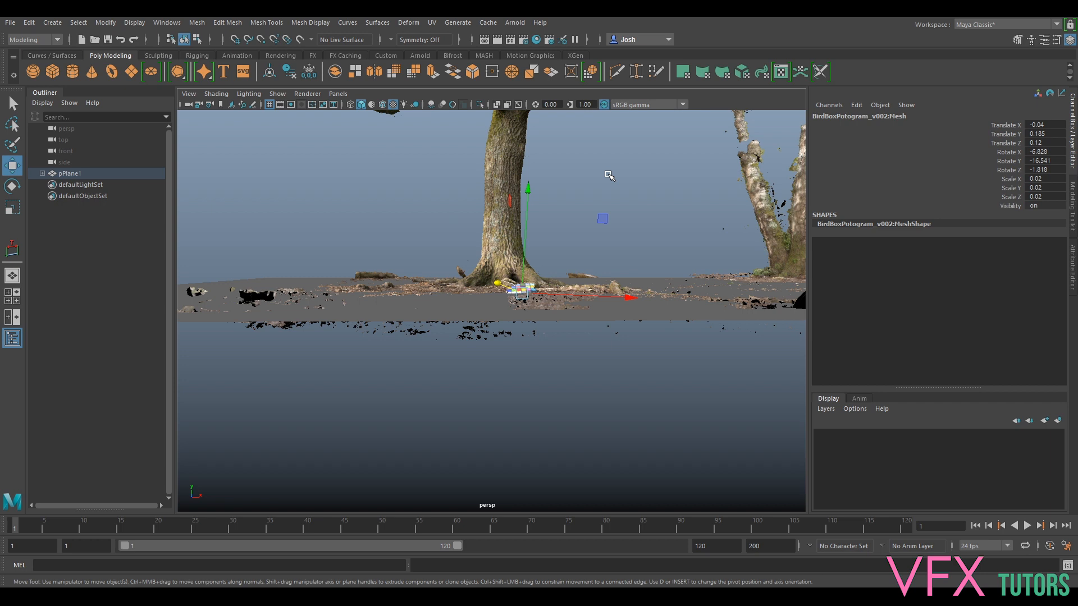
key("shift+p")
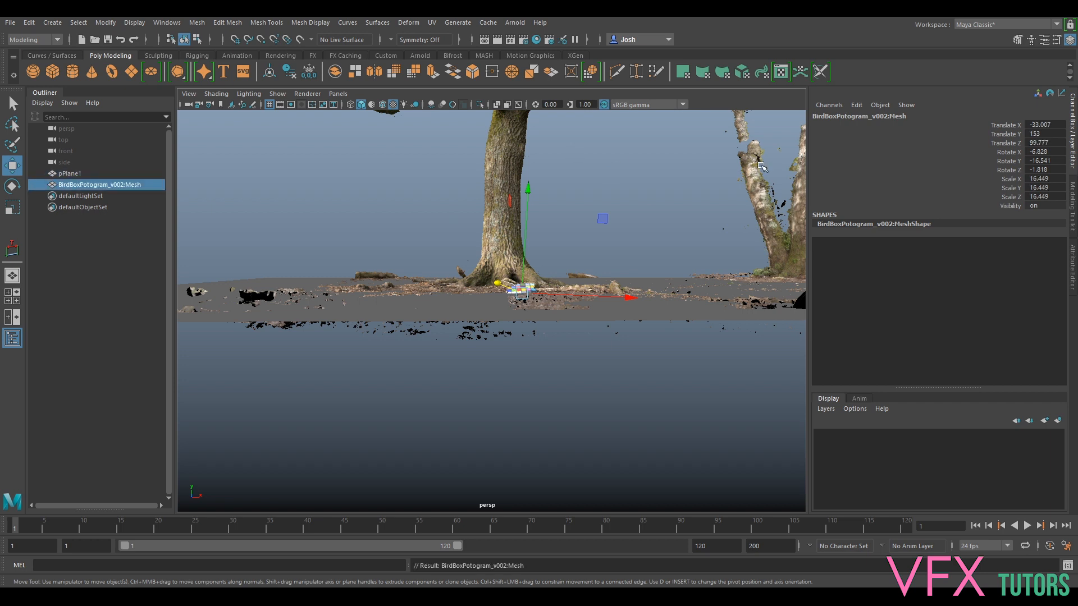
left_click(70, 173)
left_click(90, 185)
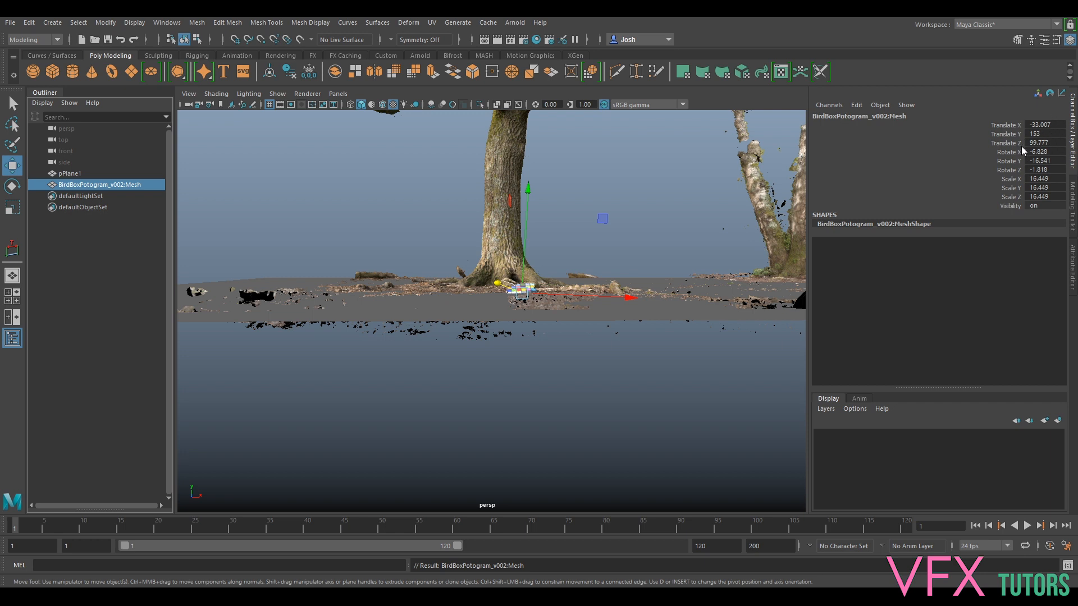
Delete pPlane1 from the scene and select the BirdBoxPotogram_v002:Mesh scan.
left_click_drag(678, 207, 450, 293, "alt")
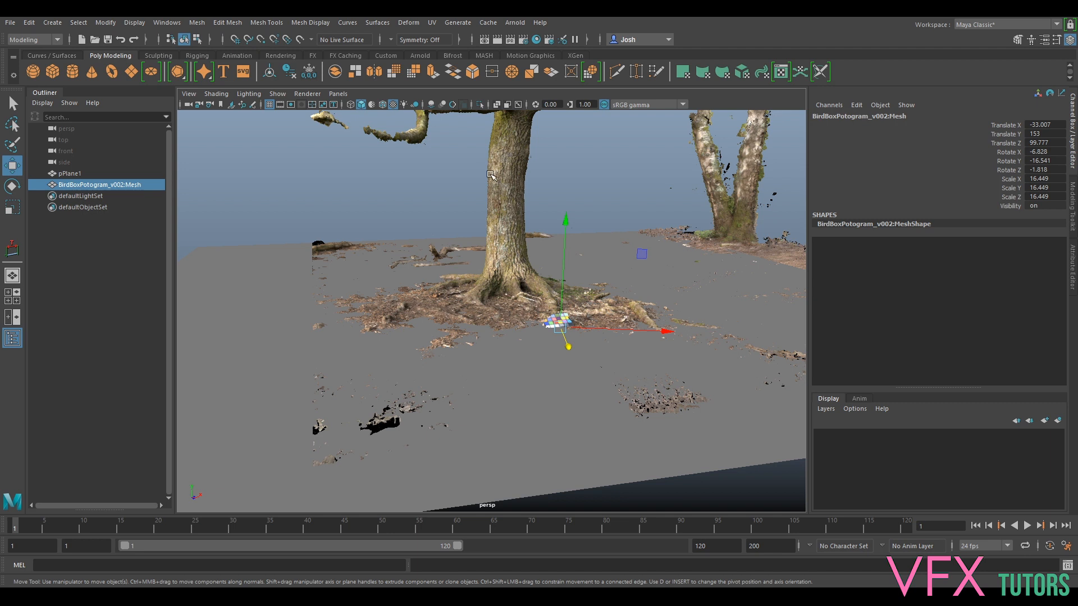
left_click(510, 186)
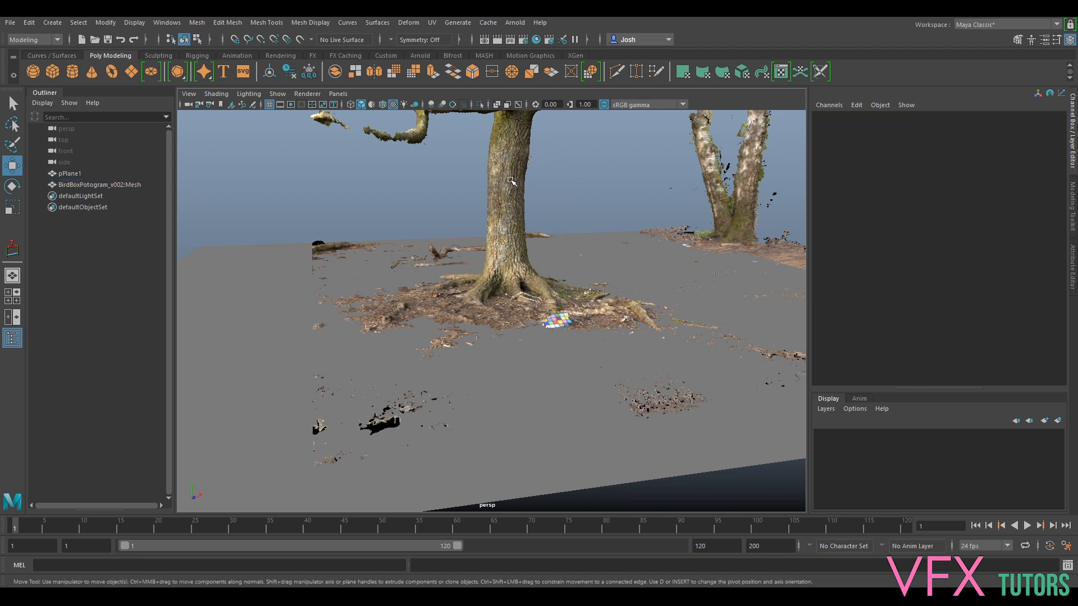
left_click(508, 181)
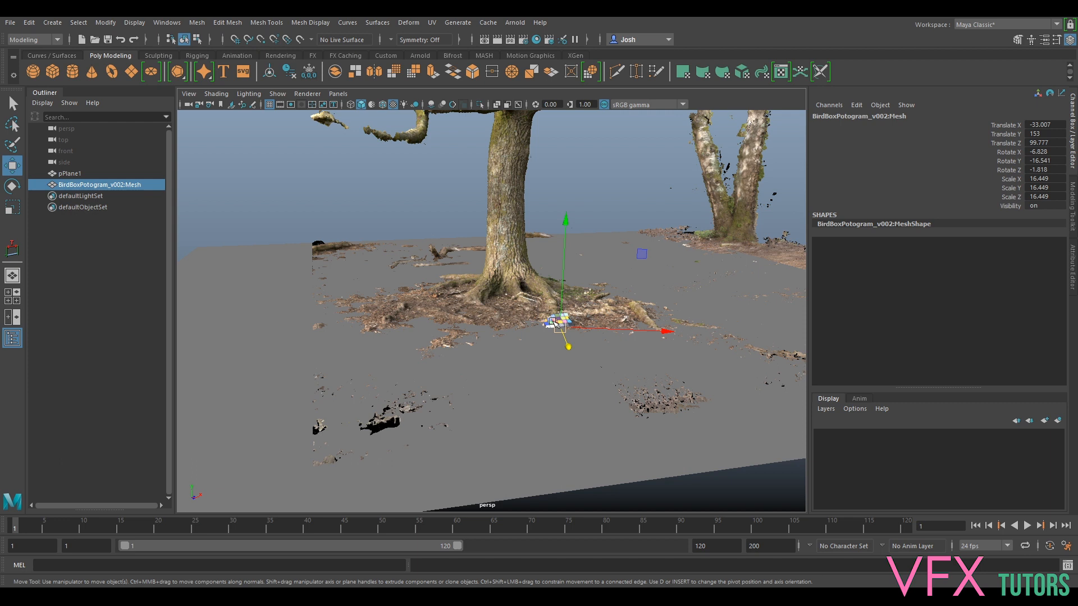
left_click(70, 174)
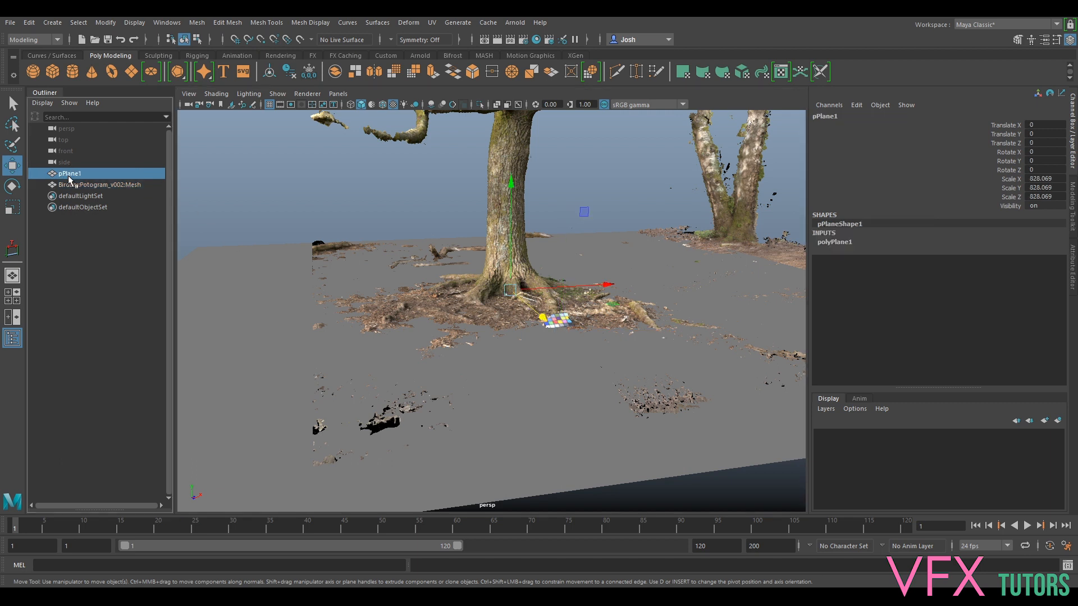
key("Delete")
left_click(505, 275)
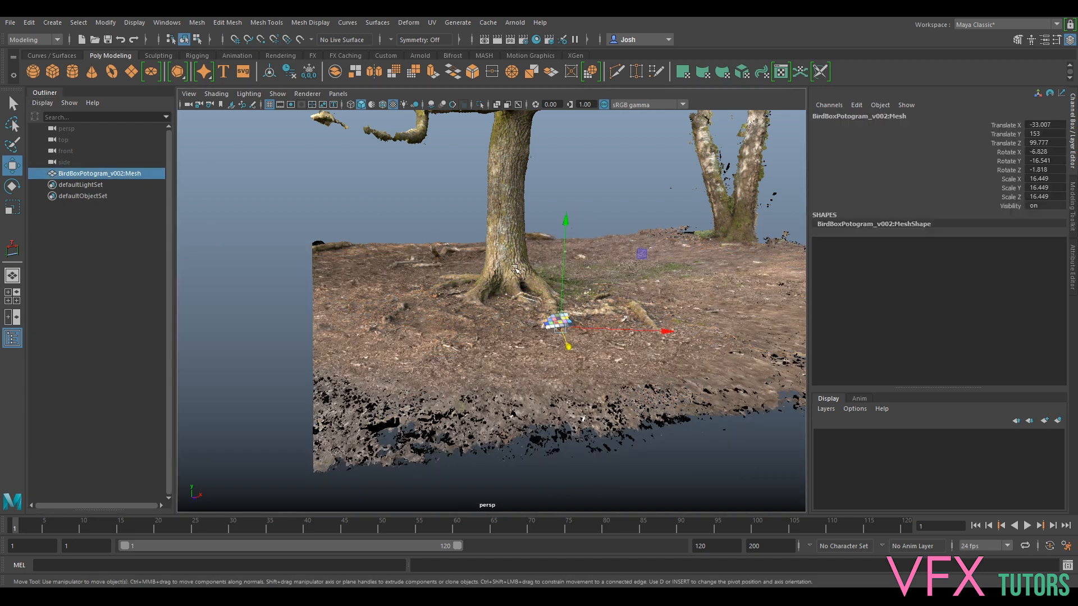
Try moving the scan along its X axis and undo the move.
left_click_drag(569, 258, 673, 287, "alt")
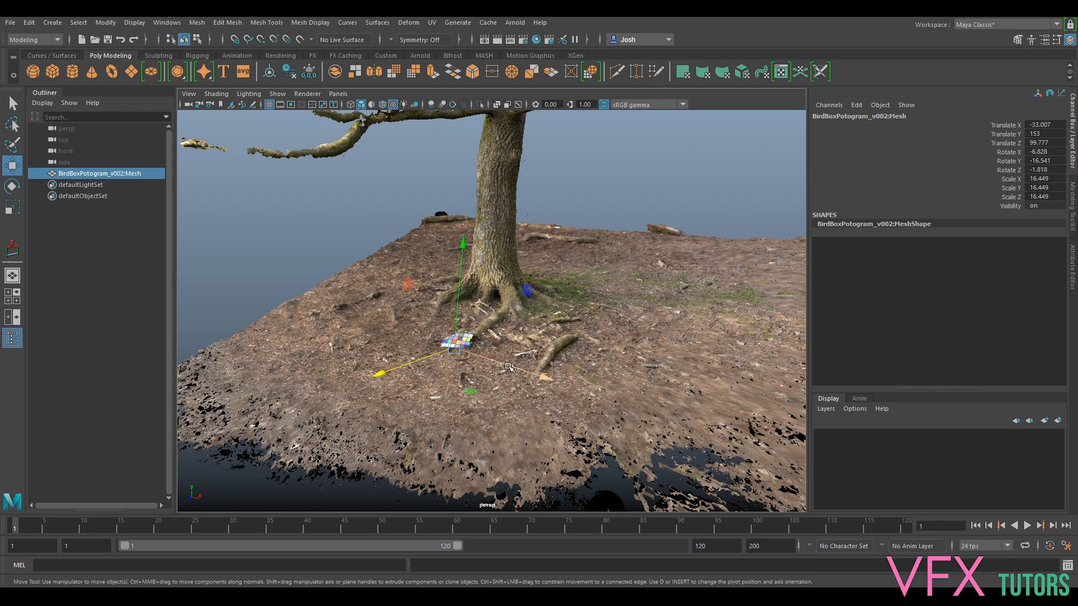
left_click_drag(521, 372, 496, 364)
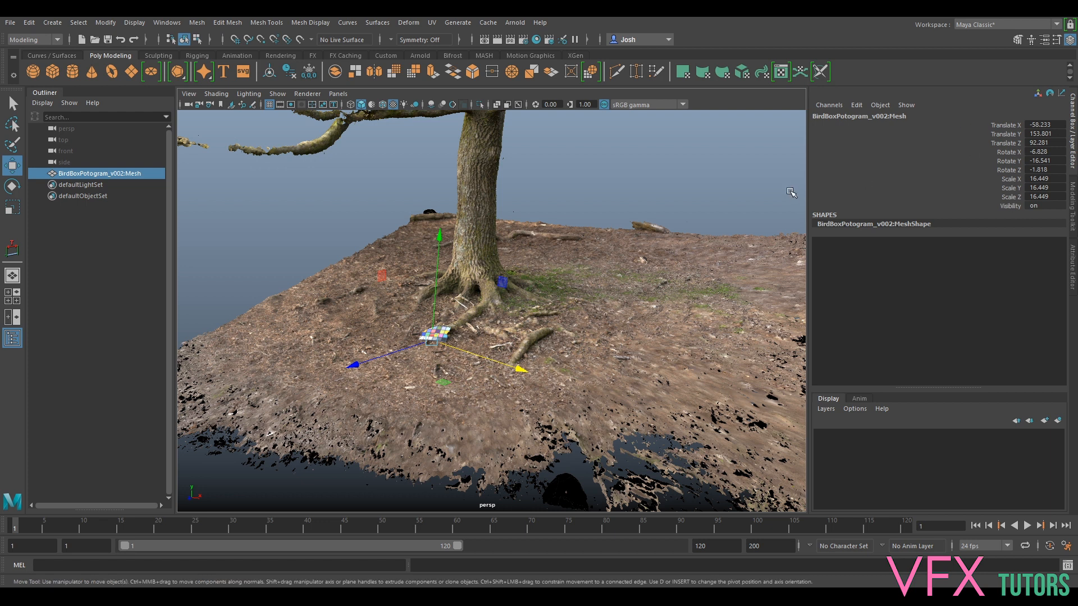
key("ctrl+z")
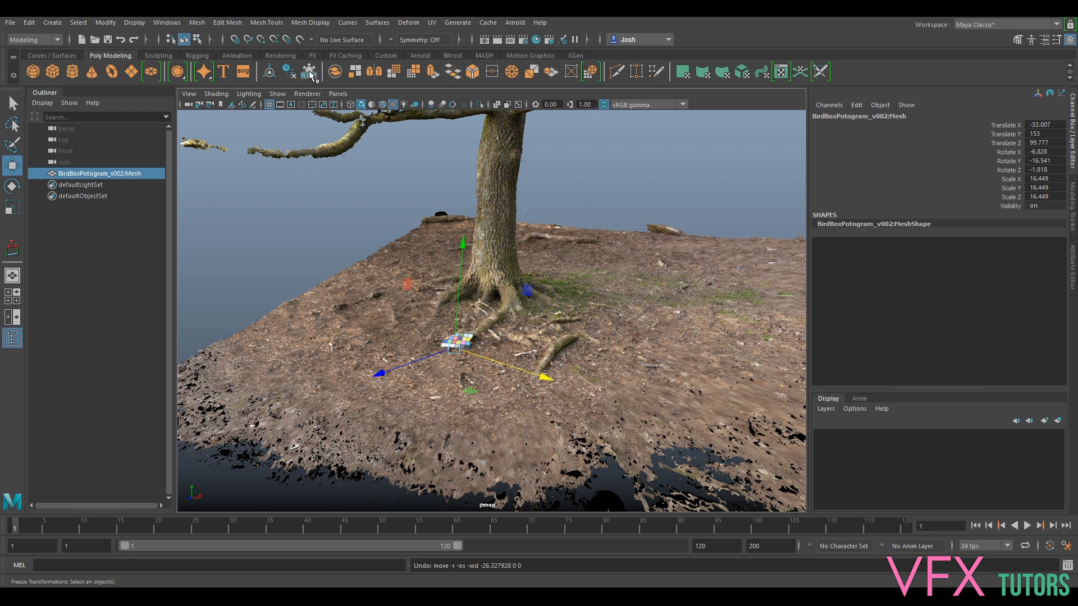
Freeze the scan mesh's translate, rotate and scale transformations and delete its construction history.
left_click(106, 23)
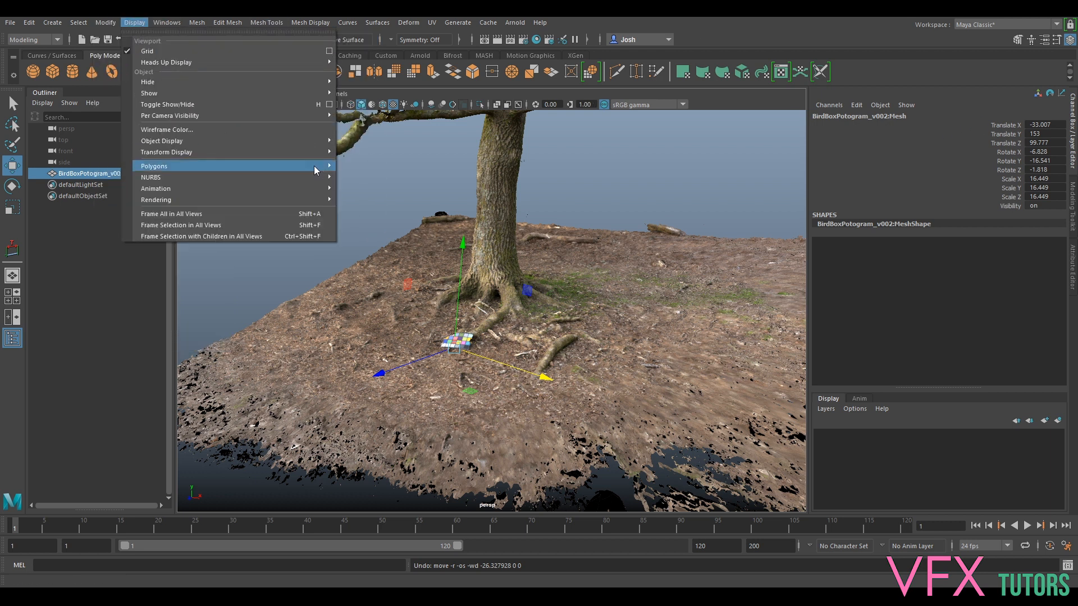
left_click(386, 192)
left_click(509, 273)
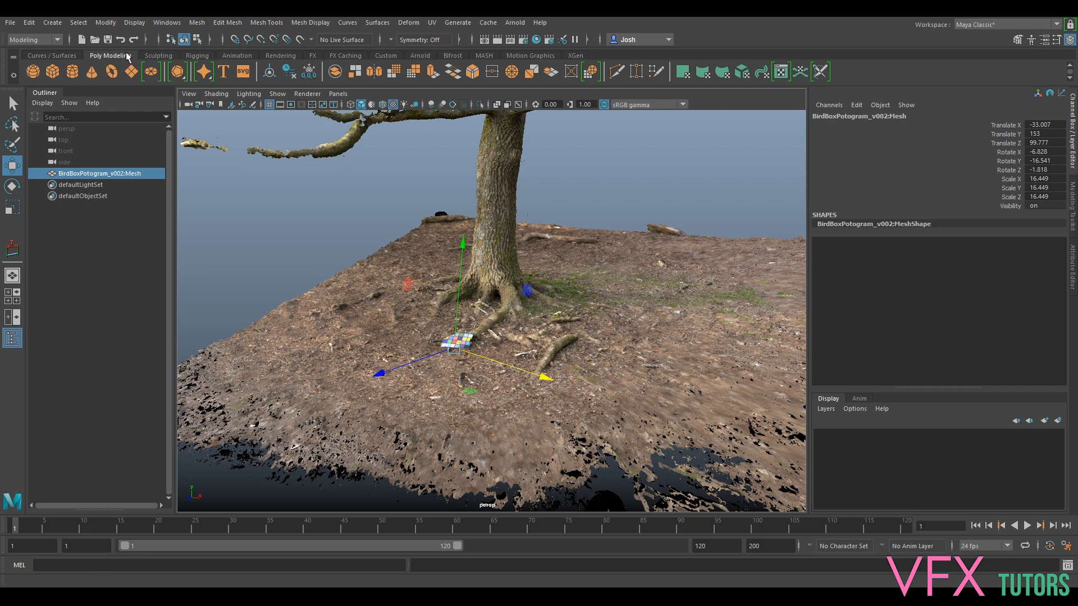
left_click(308, 71)
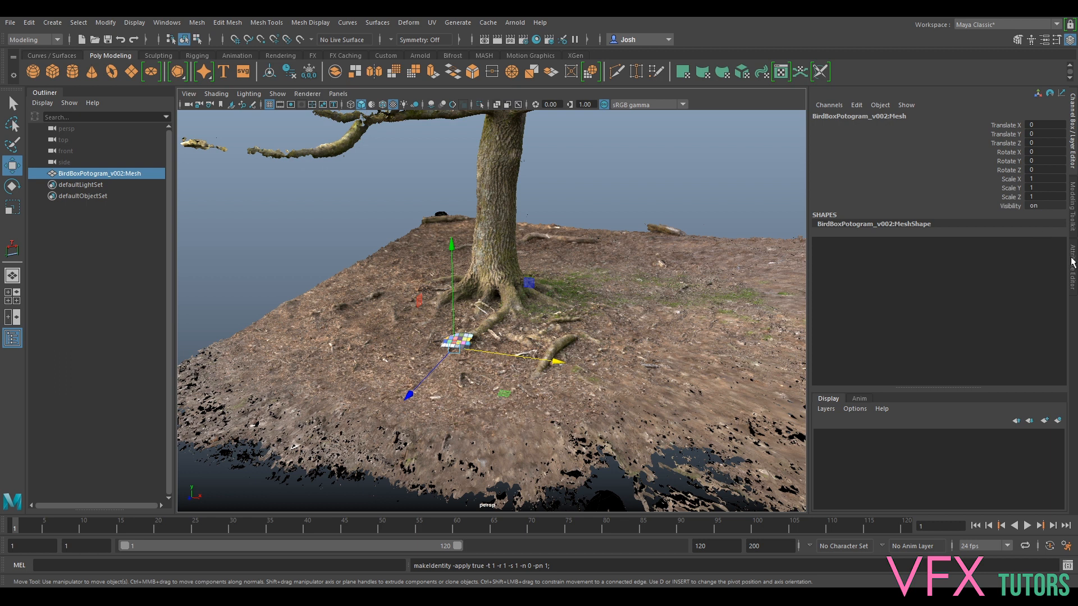
left_click(1072, 262)
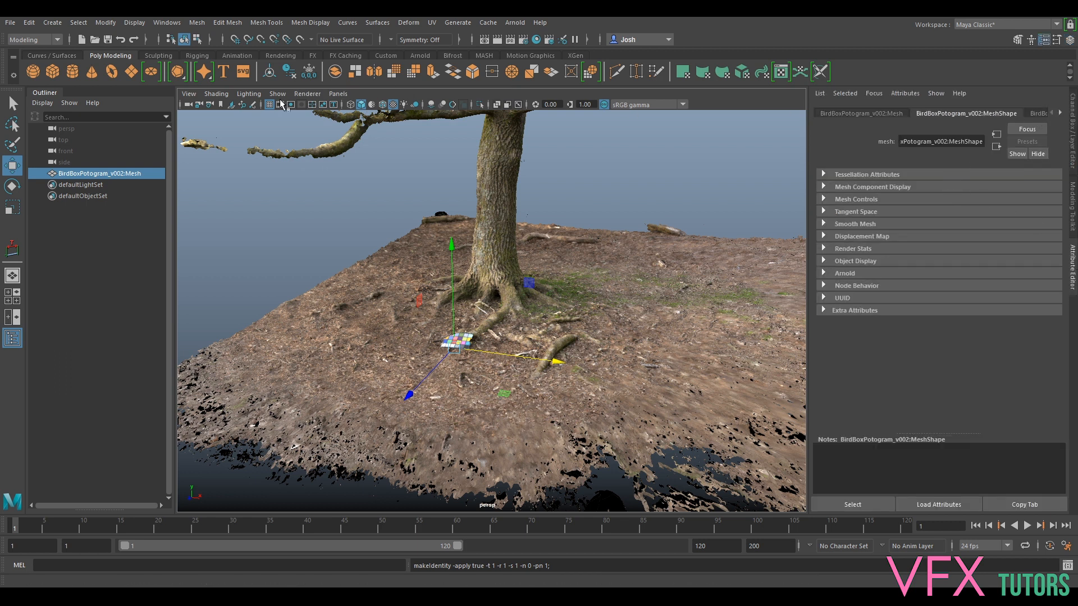
left_click(290, 73)
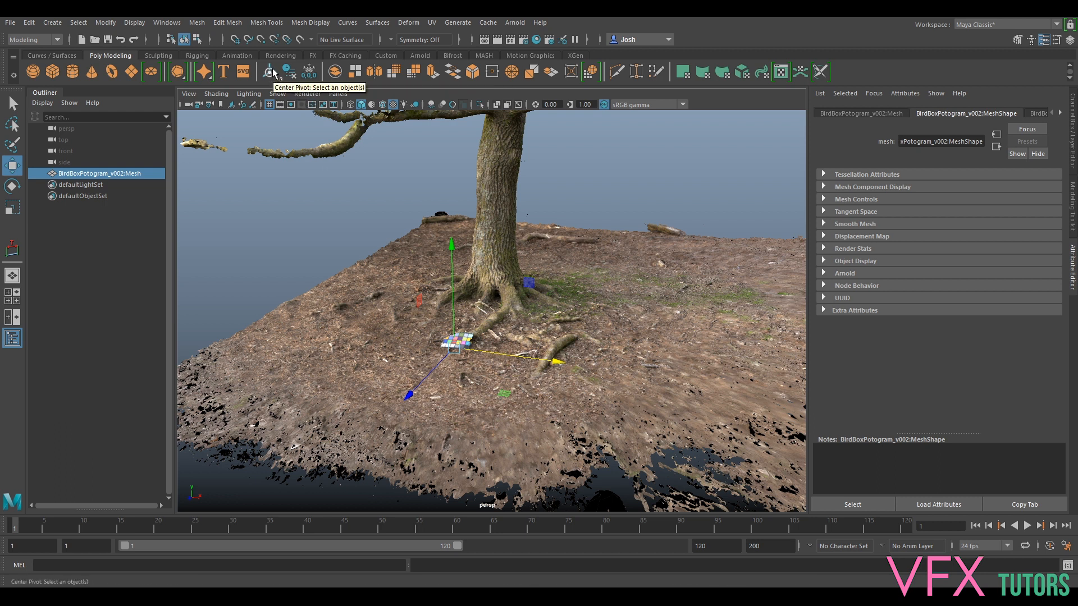
Center the scan's pivot, and reset the mesh's transformations to bring the pivot back to the origin.
left_click(270, 72)
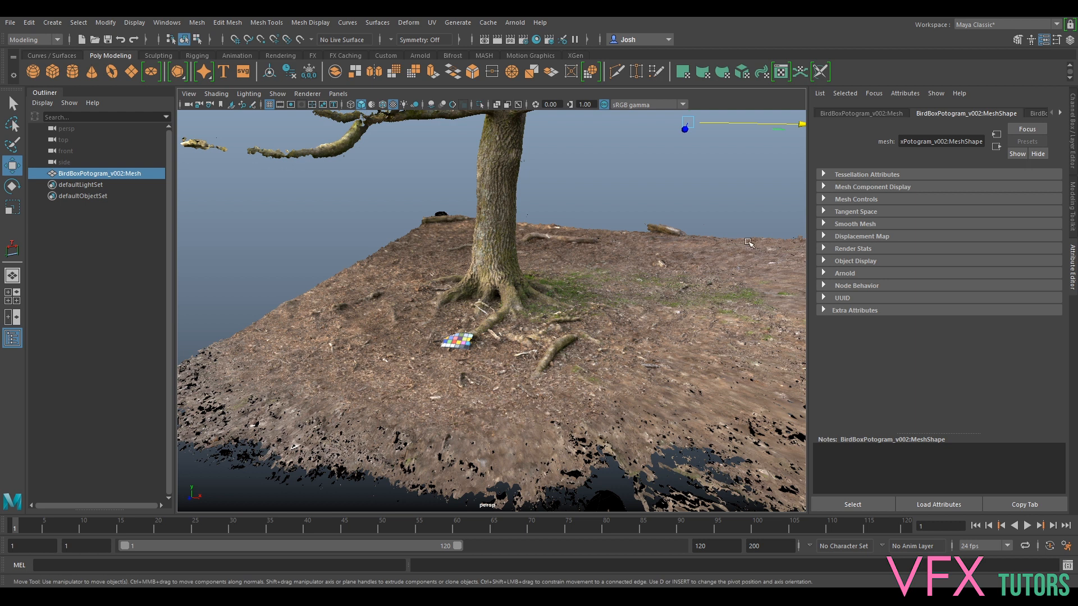
right_click_drag(748, 242, 623, 289, "alt")
left_click_drag(623, 288, 602, 250, "alt")
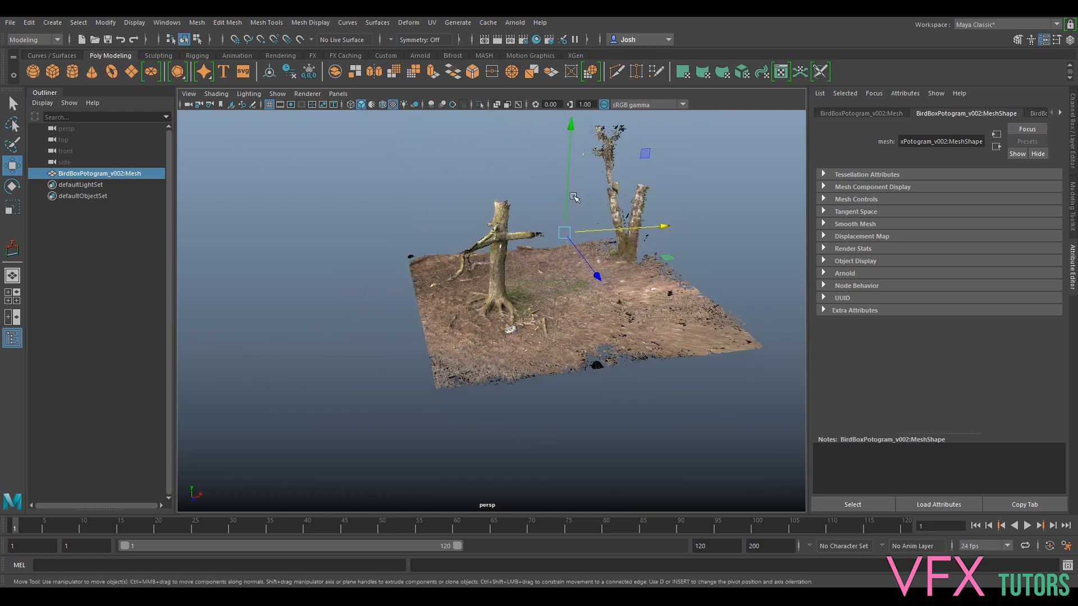
left_click(105, 23)
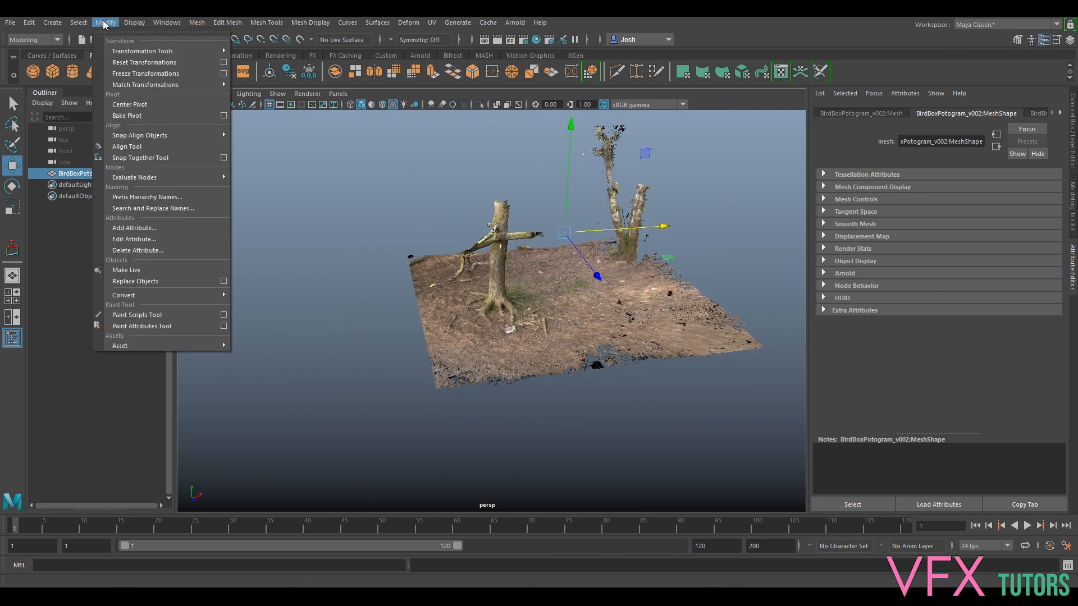
left_click(162, 66)
Inspect the pivot's location at the base of the tree and check the scan's transform values.
left_click_drag(548, 311, 628, 309, "alt")
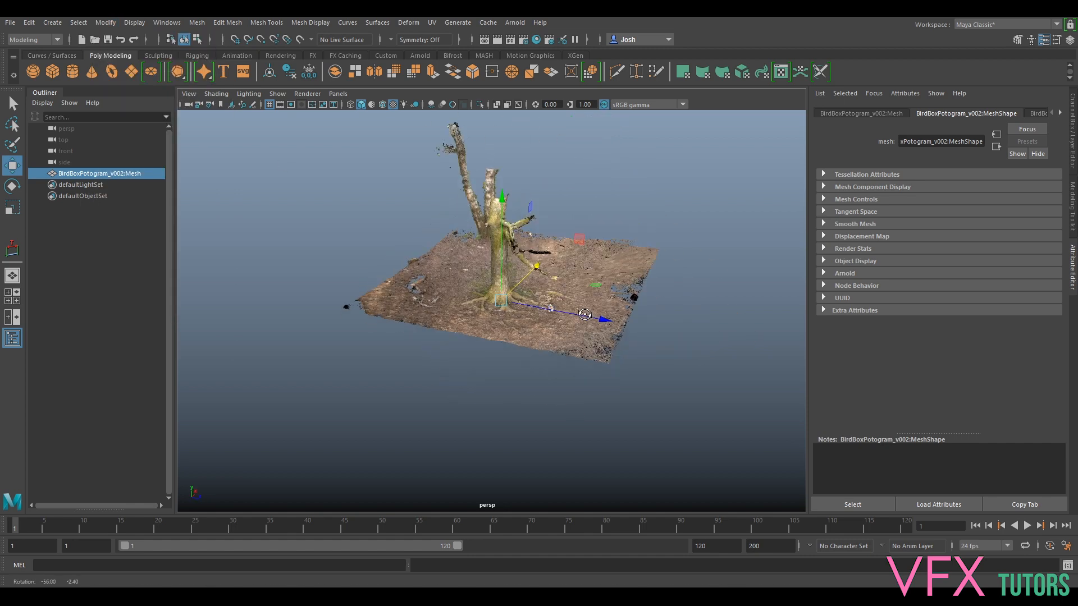
right_click_drag(552, 340, 586, 361, "alt")
left_click_drag(585, 361, 582, 305, "alt")
scroll(567, 296, "up", 6)
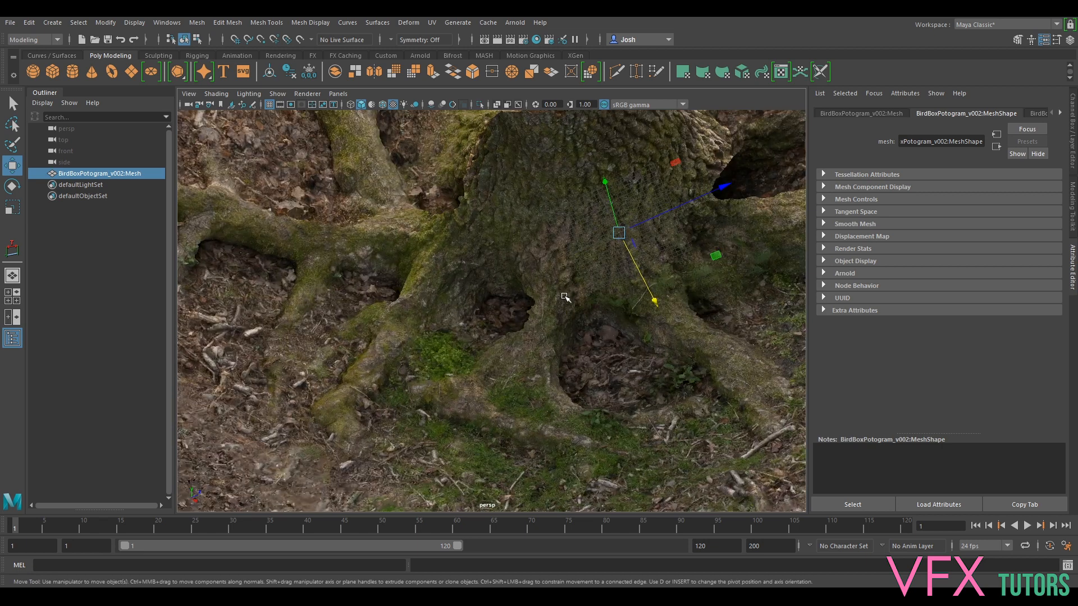
middle_click_drag(652, 212, 620, 232, "alt")
scroll(621, 232, "up", 2)
mouse_move(632, 235)
left_mouse_down("alt")
mouse_move(642, 230)
mouse_move(638, 253)
left_mouse_up("alt")
scroll(638, 253, "down", 8)
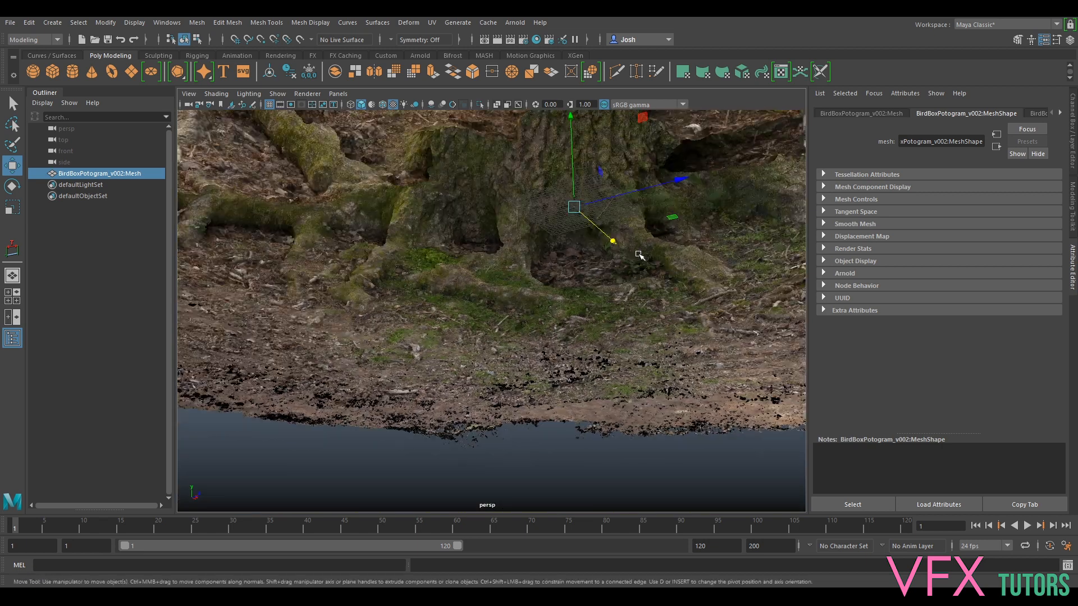
left_click(1072, 135)
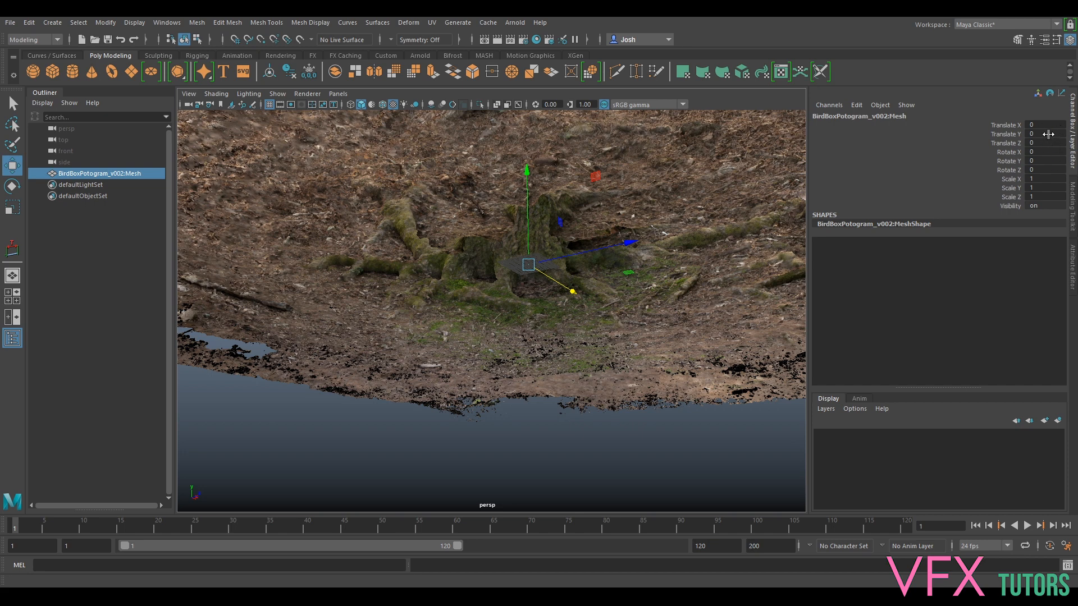
Test-move the scan along Z to about 235, and return its Translate Z to 0.
left_click_drag(472, 236, 459, 281, "alt")
scroll(459, 281, "down", 6)
left_click_drag(594, 325, 796, 353)
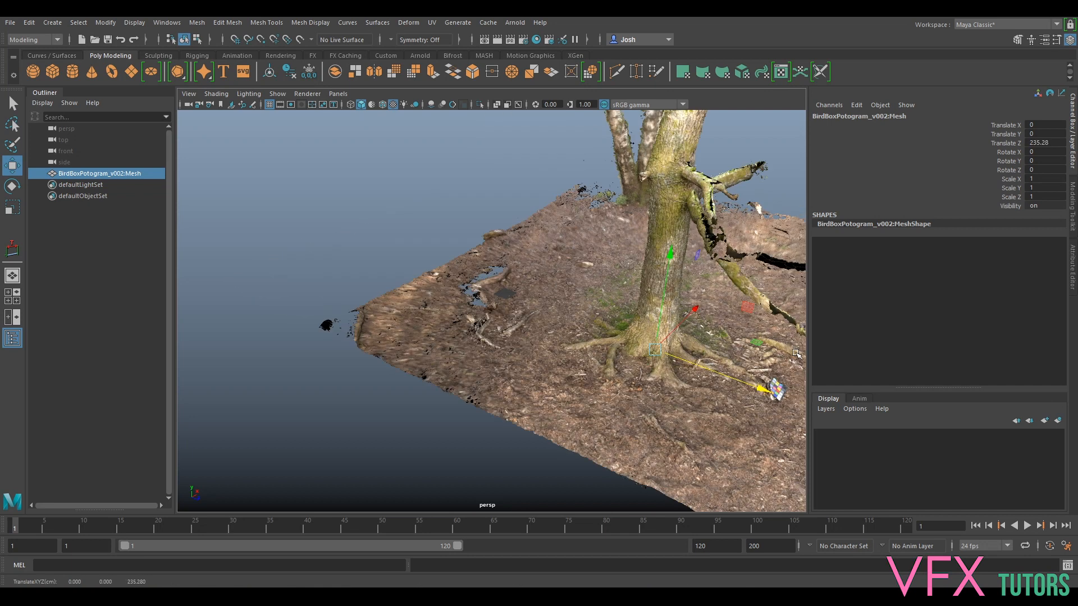
double_click(1046, 142)
type("0")
key("Return")
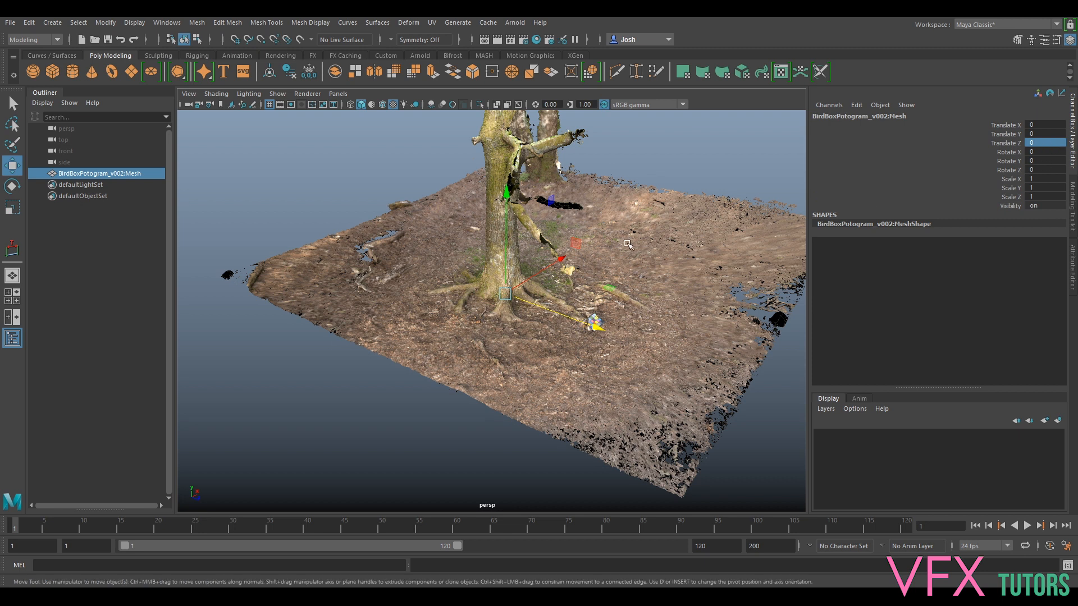
Test-scale the scan along Z to about 1.04, and return its Scale Z to 1.
key("r")
left_click_drag(536, 305, 543, 294)
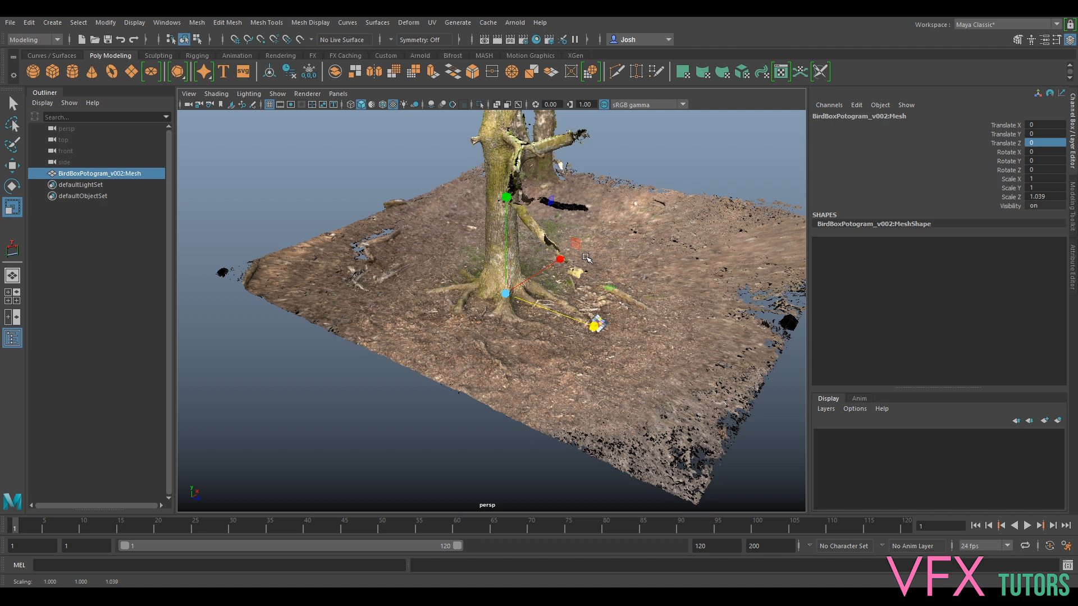
double_click(1049, 196)
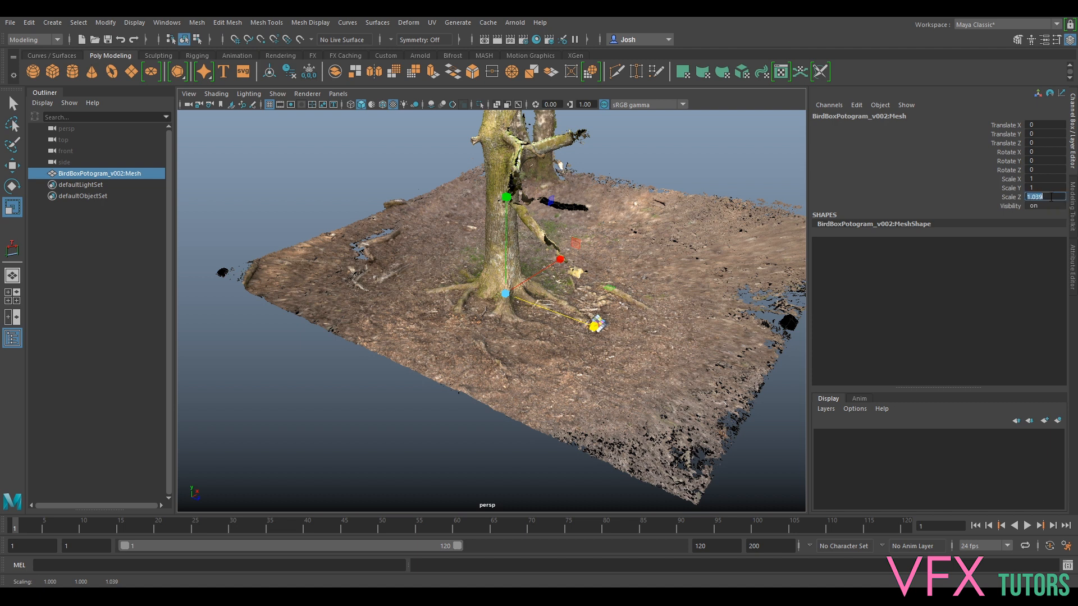
type("1")
key("Return")
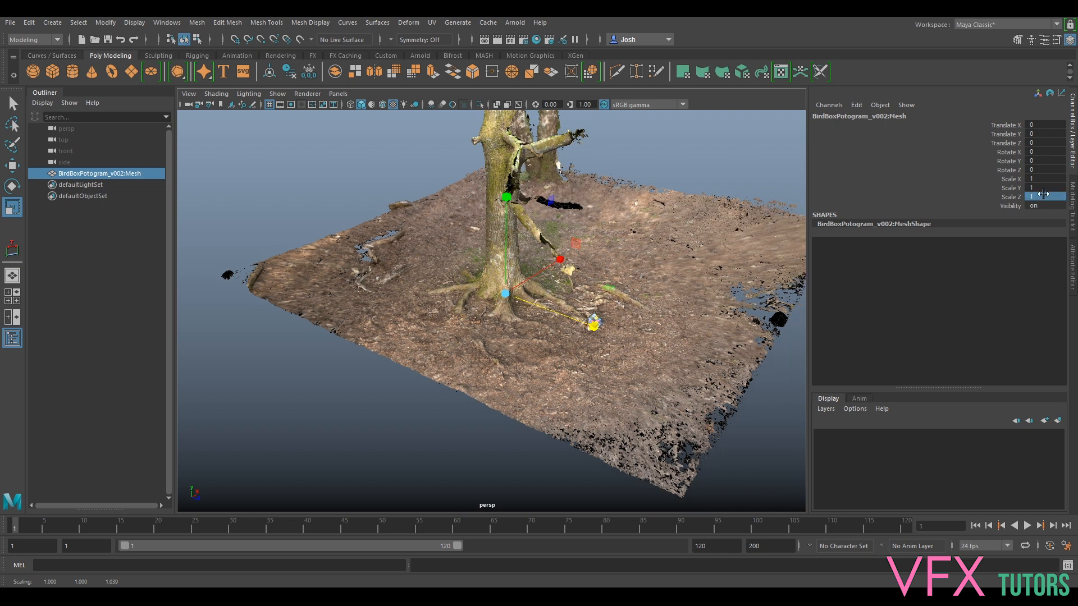
Deselect the scan and examine how level its ground is around the tree base and colour chart.
left_click_drag(677, 432, 634, 348, "alt")
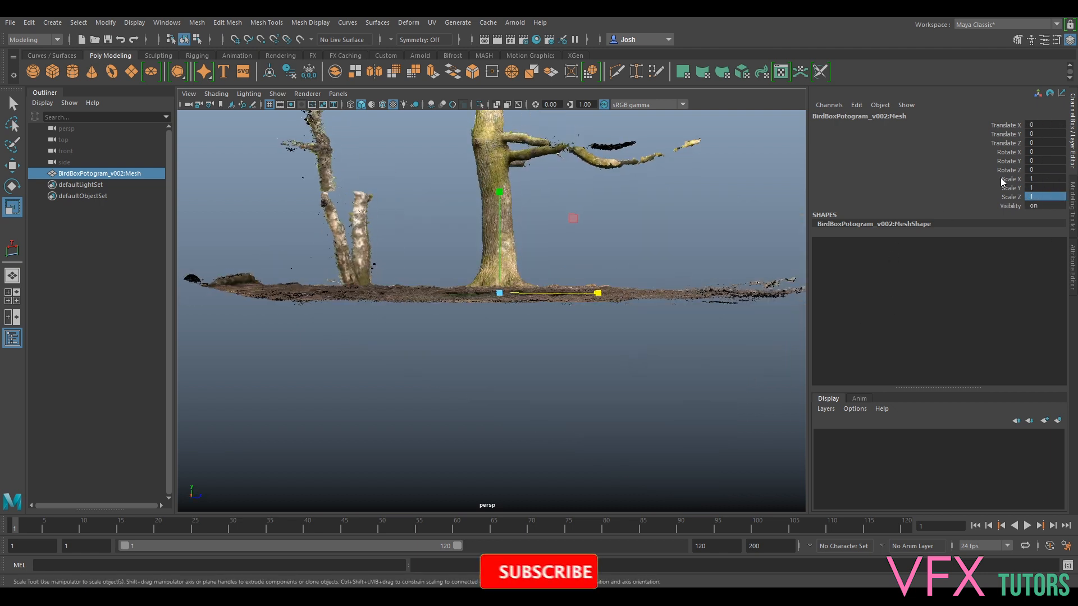
left_click(613, 337)
left_click_drag(686, 252, 615, 275, "alt")
scroll(645, 262, "up", 5)
scroll(611, 276, "down", 3)
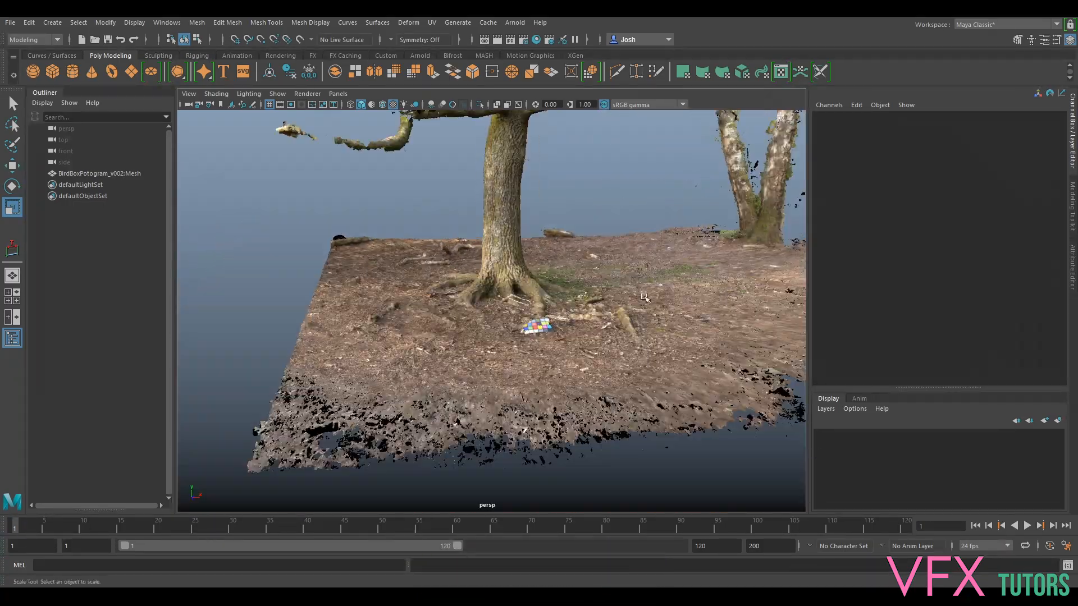
left_click_drag(547, 304, 540, 314, "alt")
scroll(540, 314, "up", 6)
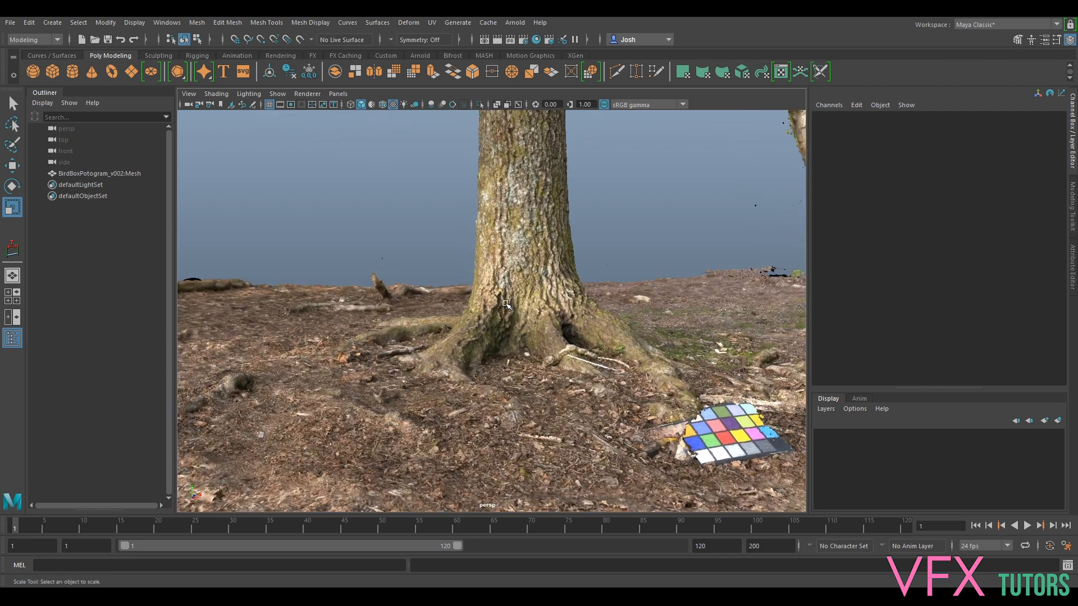
left_click_drag(513, 320, 494, 334, "alt")
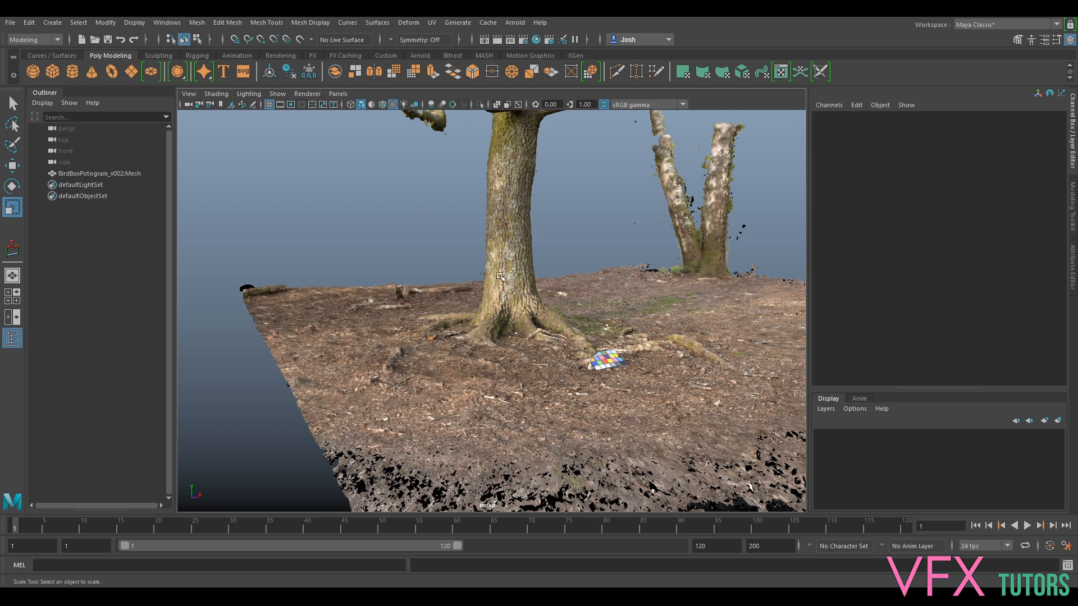
Merge the BirdBoxPotogram_v001 and BirdBoxPotogram_v002 namespaces with the root using the Namespace Editor, and close the editor.
left_click(109, 173)
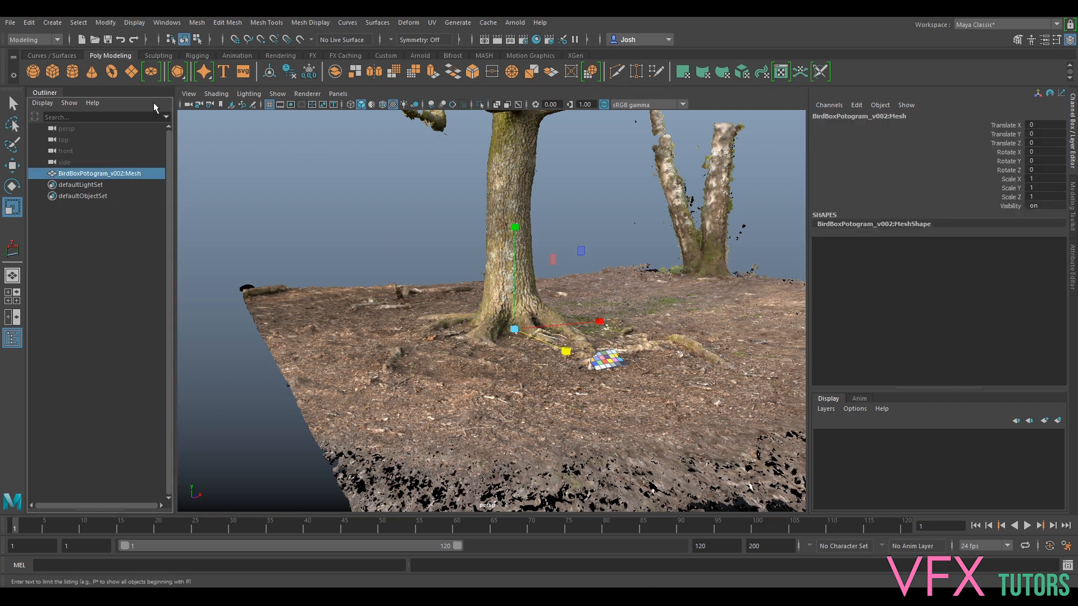
left_click(167, 22)
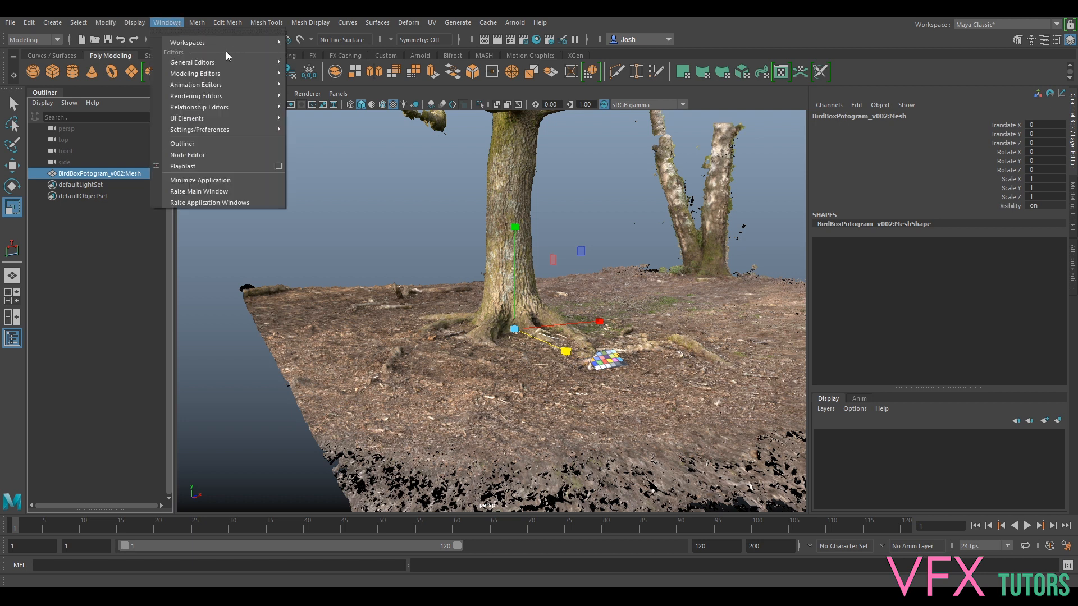
left_click(145, 177)
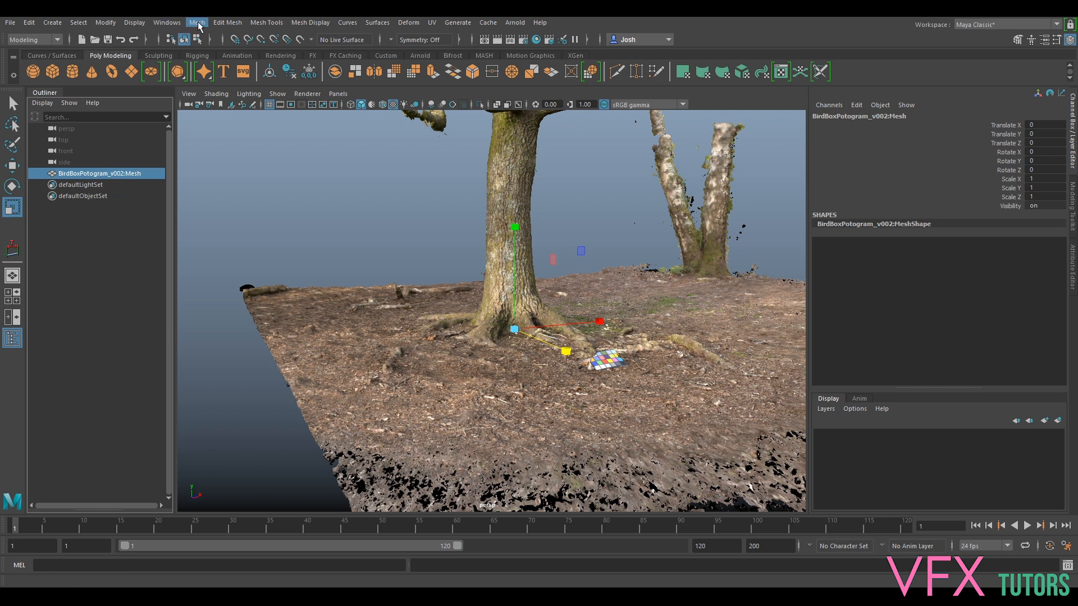
left_click(175, 25)
mouse_move(212, 62)
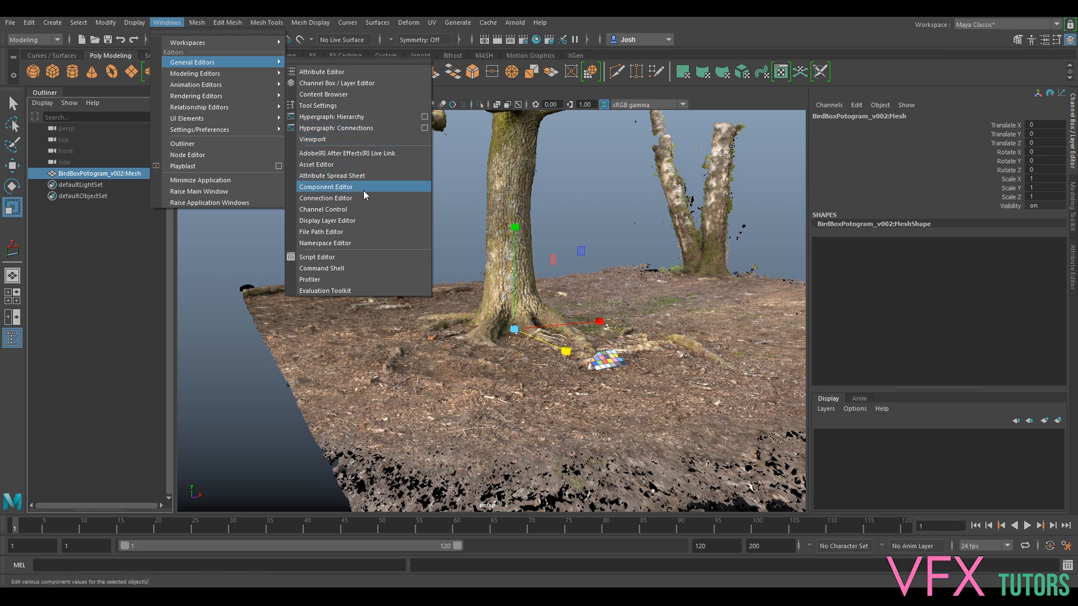
left_click(354, 243)
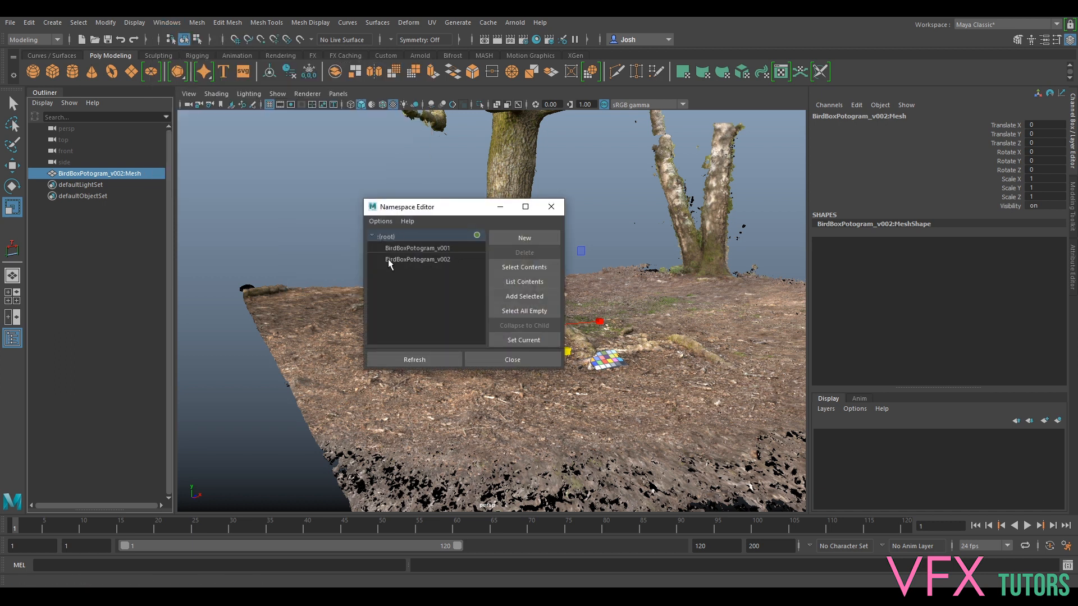
left_click(420, 259)
left_click(409, 246, "ctrl")
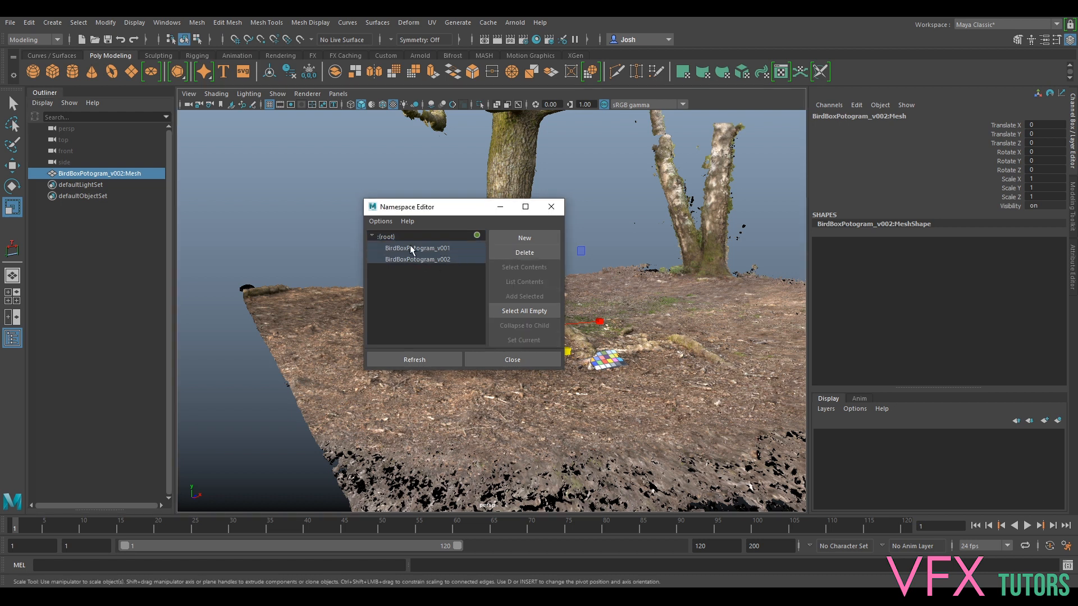
left_click(522, 252)
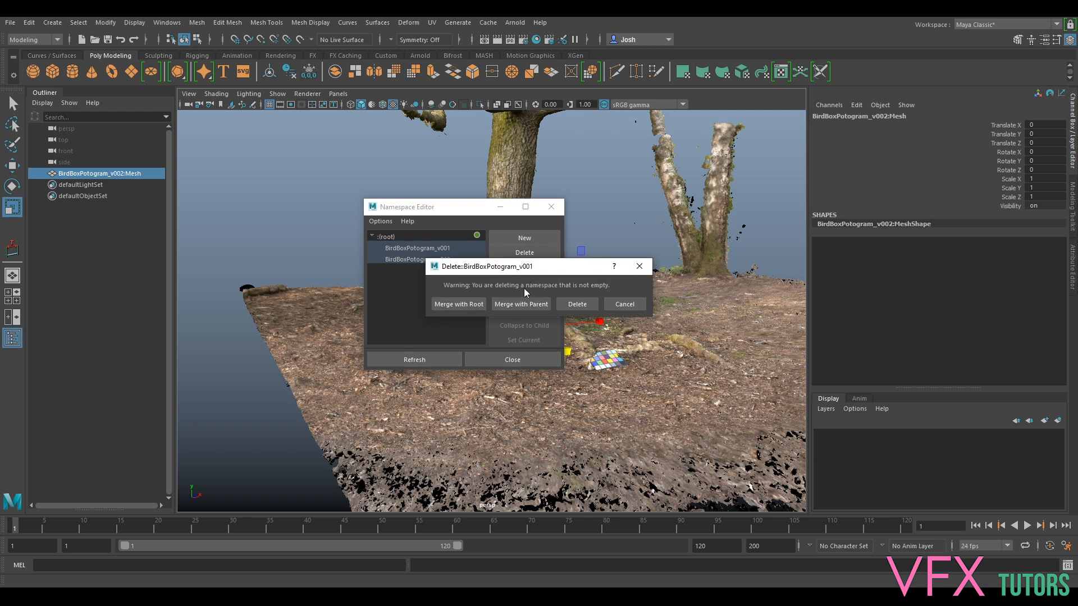
left_click(469, 303)
left_click(468, 303)
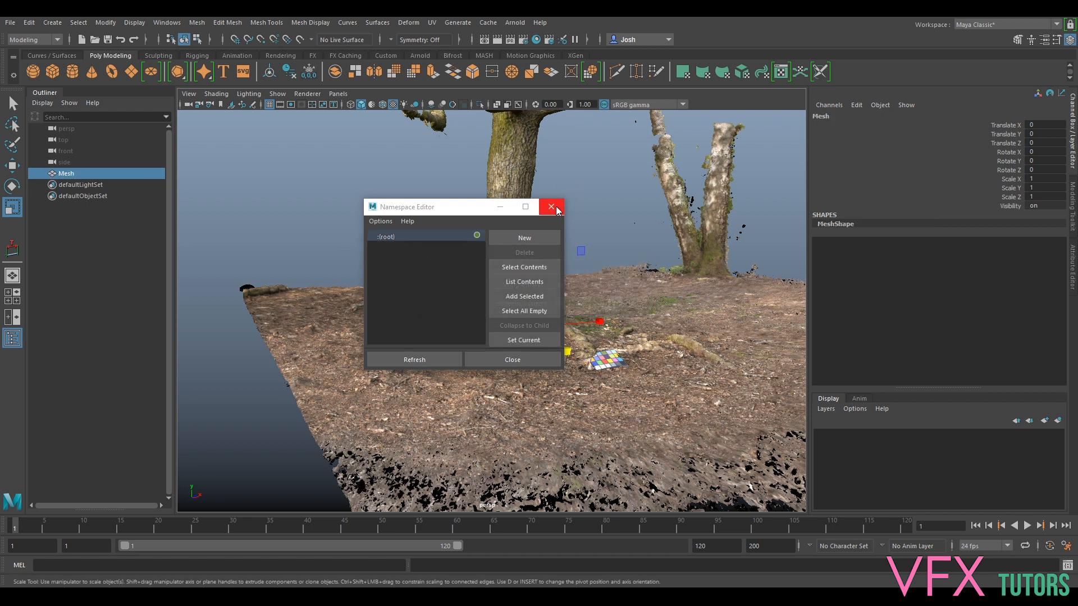
left_click(551, 206)
Rename the scan mesh to BirdBox_Scan_v001_geo in the Outliner.
double_click(78, 173)
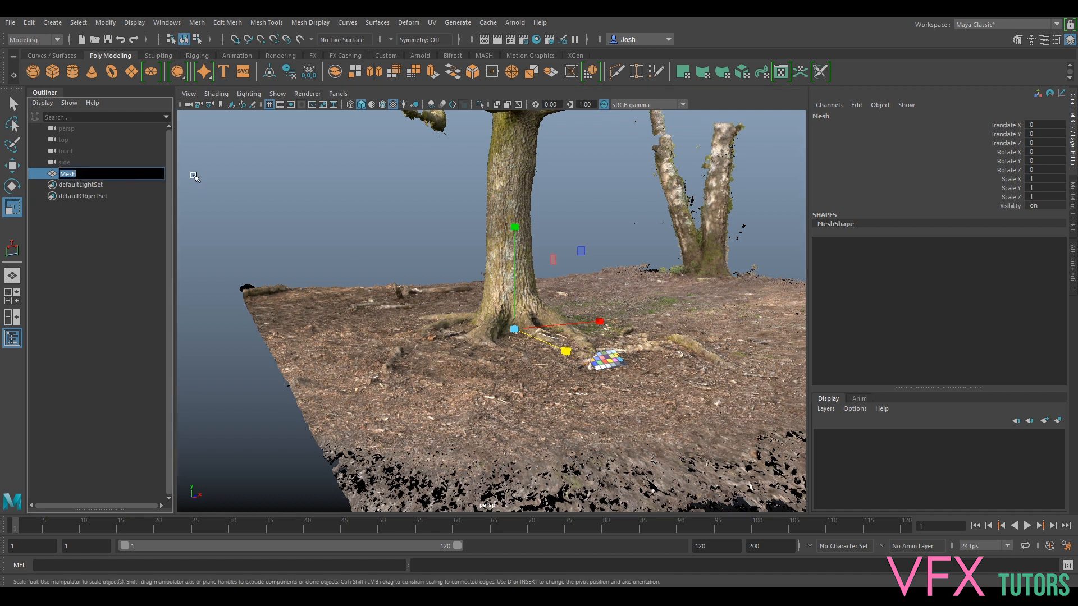
type("BirdBox_Scan_v001_geo")
key("Return")
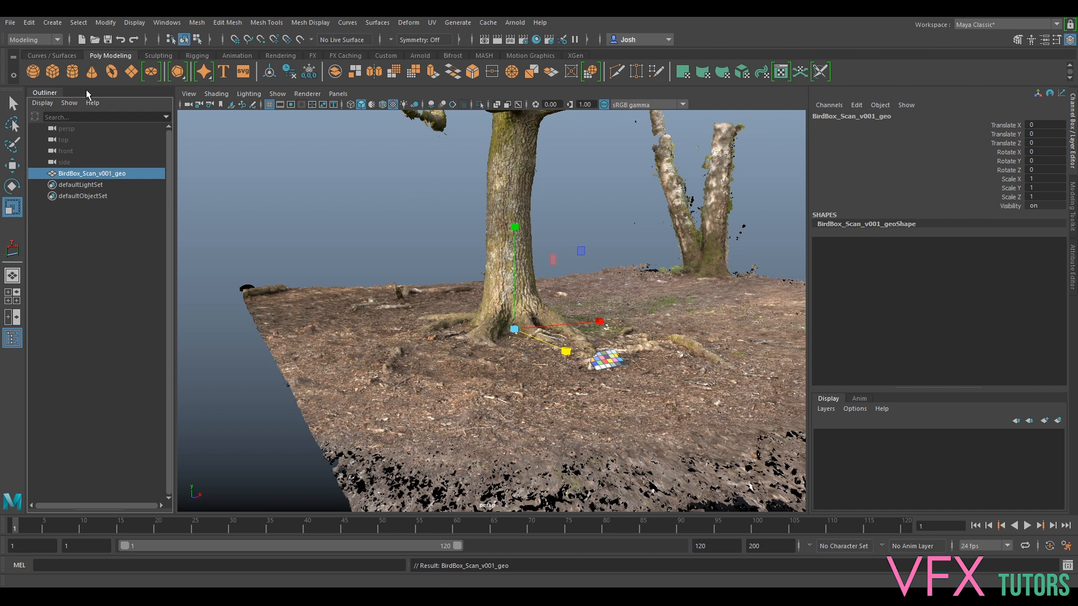
left_click(82, 115)
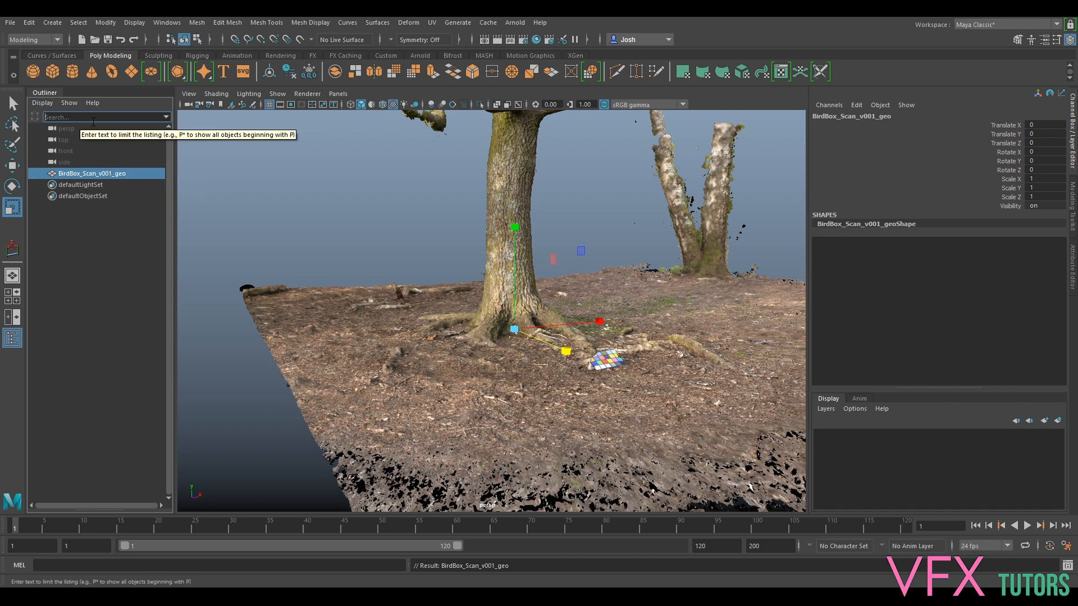
left_click(267, 185)
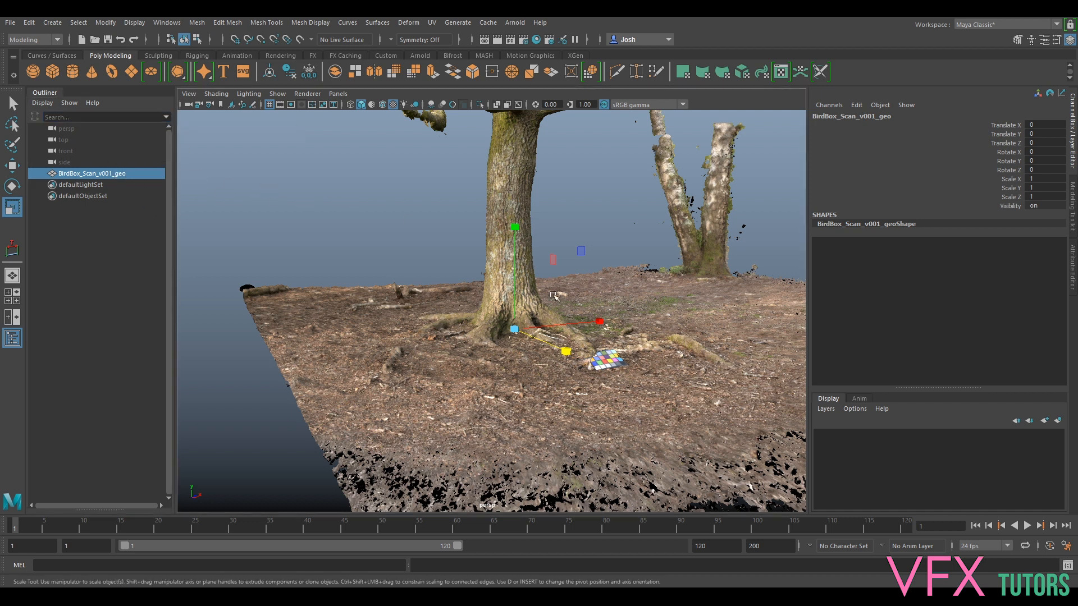
left_click(339, 203)
left_click_drag(406, 187, 447, 212, "alt")
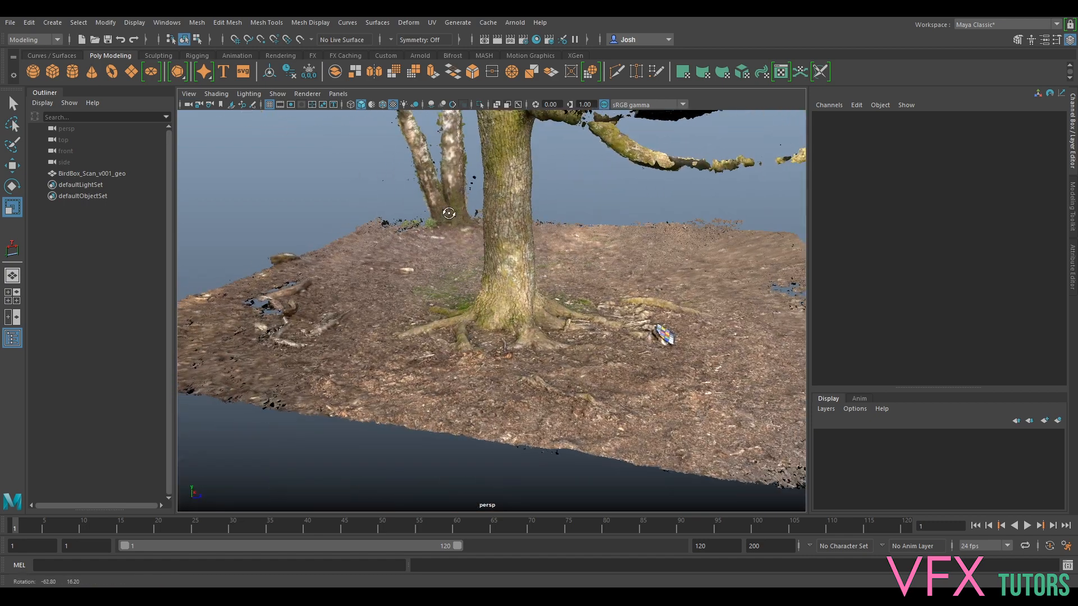
left_click_drag(667, 303, 505, 268, "alt")
left_click(506, 266)
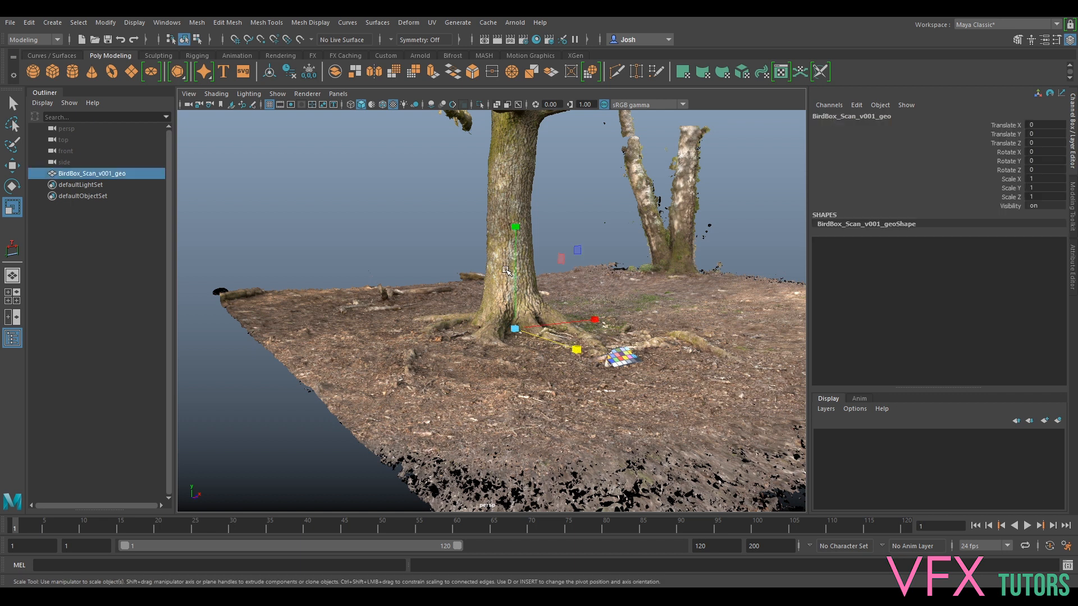
left_click(10, 22)
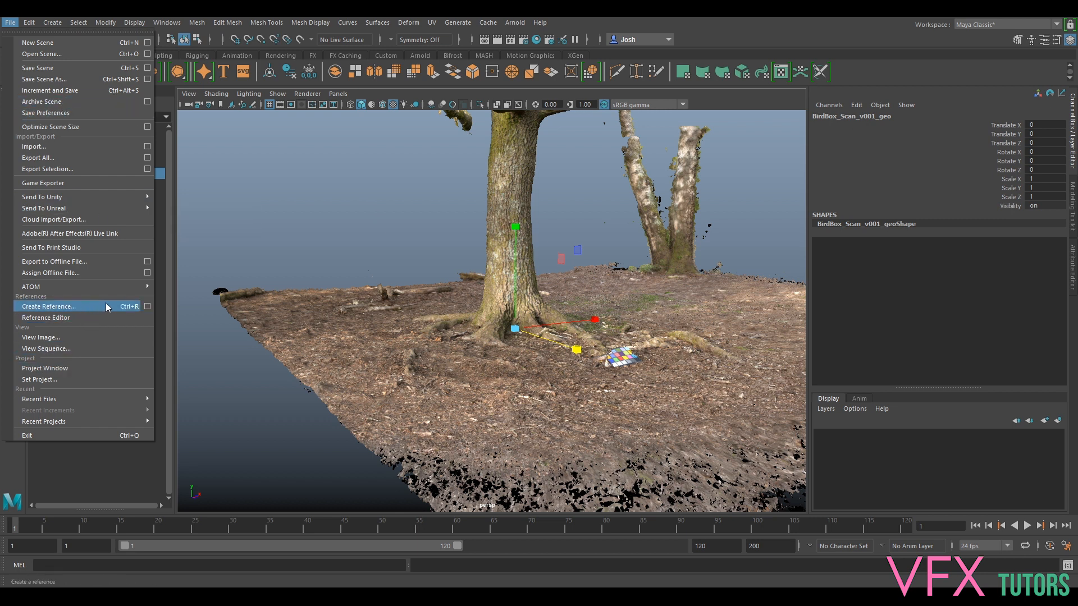
left_click(394, 187)
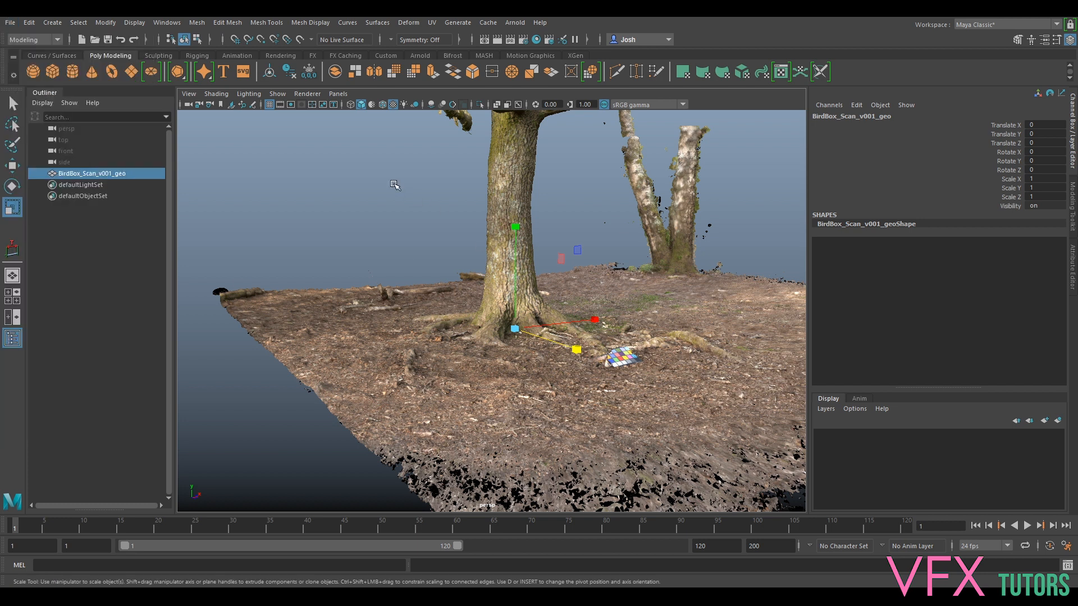
left_click(398, 198)
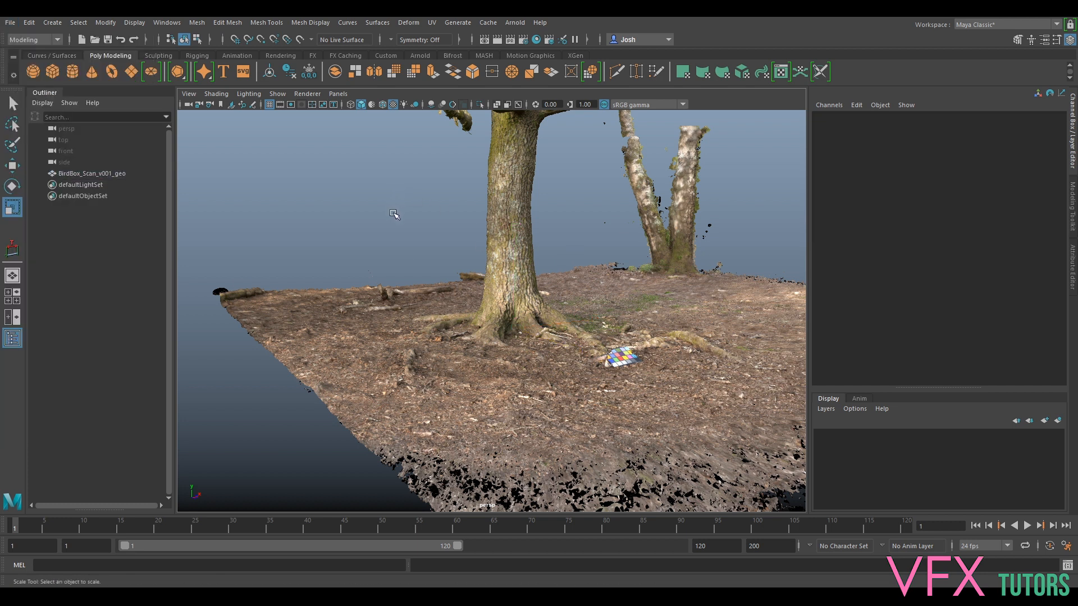
Select the BirdBox_Scan_v001_geo mesh and examine the tree base, its roots and the pivot position up close.
left_click(115, 175)
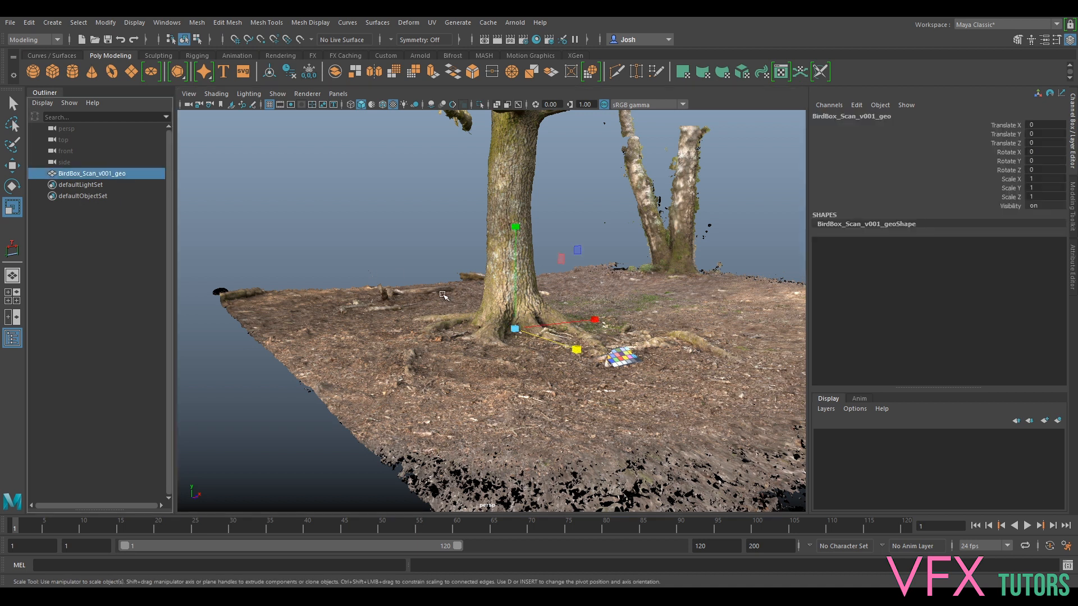
left_click_drag(651, 268, 641, 266, "alt")
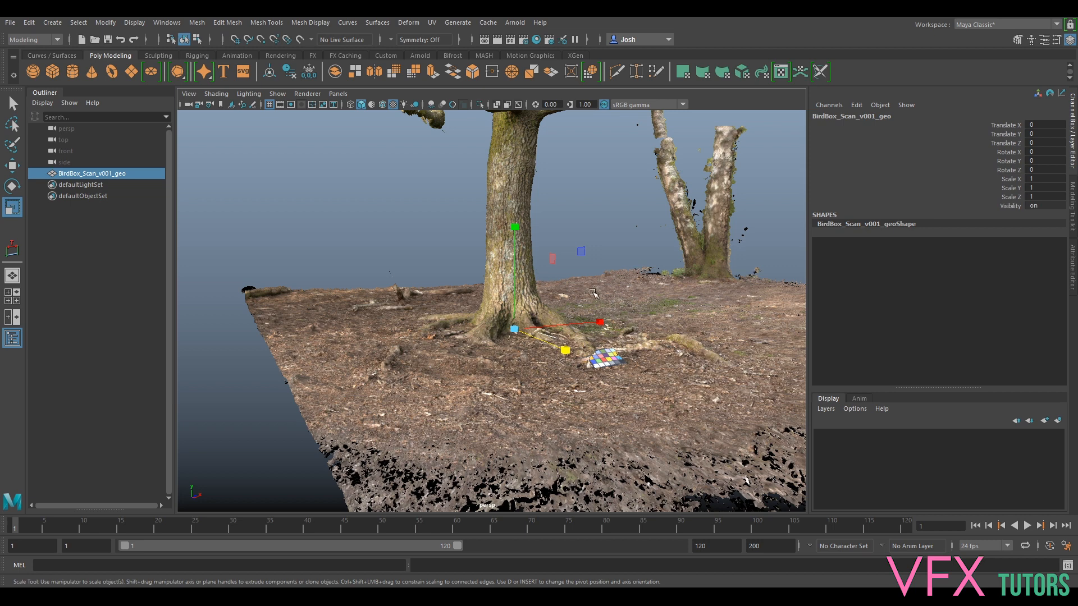
left_click_drag(616, 282, 529, 312, "alt")
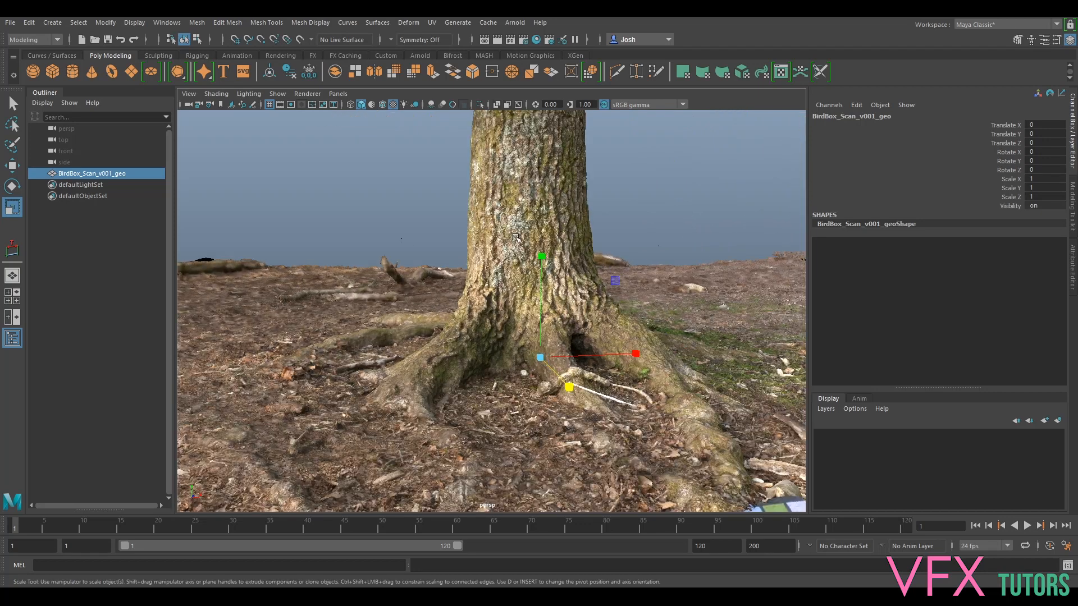
scroll(516, 236, "up", 7)
middle_click_drag(527, 225, 601, 416, "alt")
scroll(606, 405, "down", 7)
left_click_drag(608, 404, 619, 389, "alt")
scroll(629, 360, "down", 4)
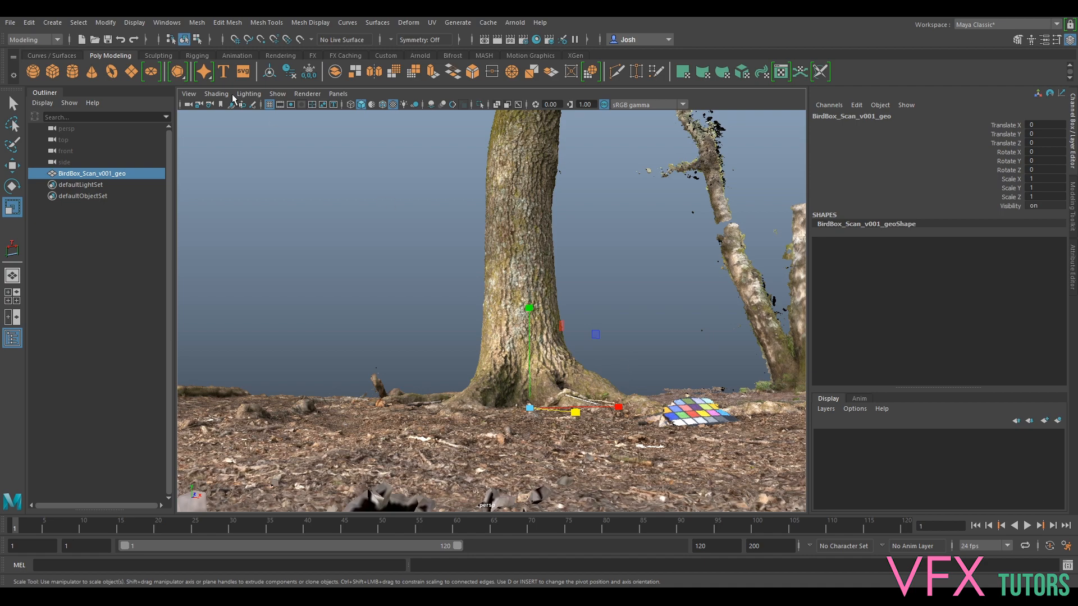
Inspect the scan's mesh density with Wireframe on Shaded, and switch the wireframe overlay off again.
left_click(216, 93)
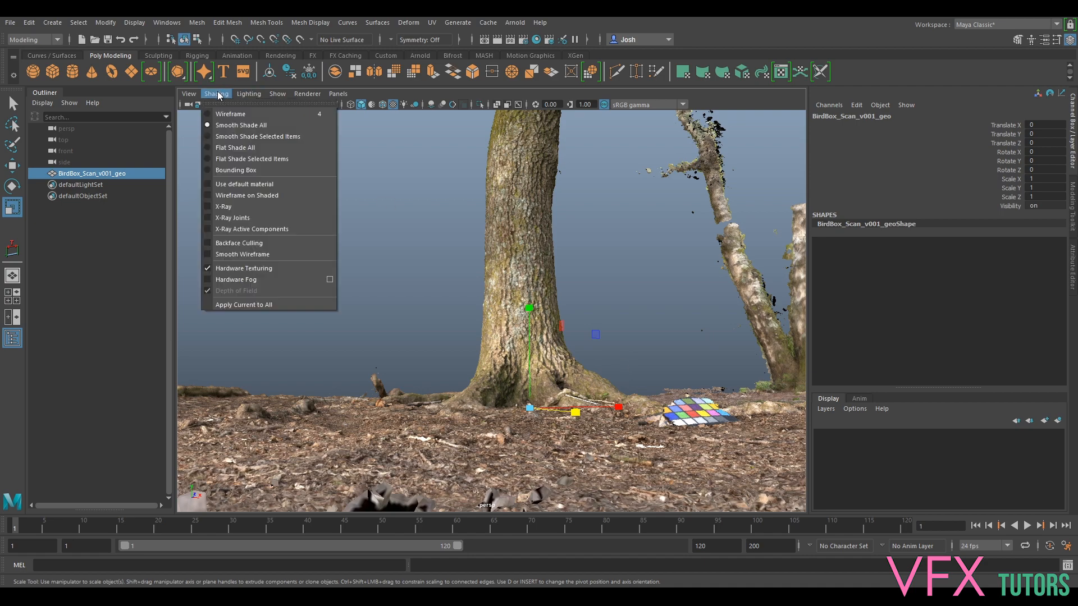
left_click(246, 195)
scroll(546, 470, "up", 8)
scroll(545, 469, "down", 12)
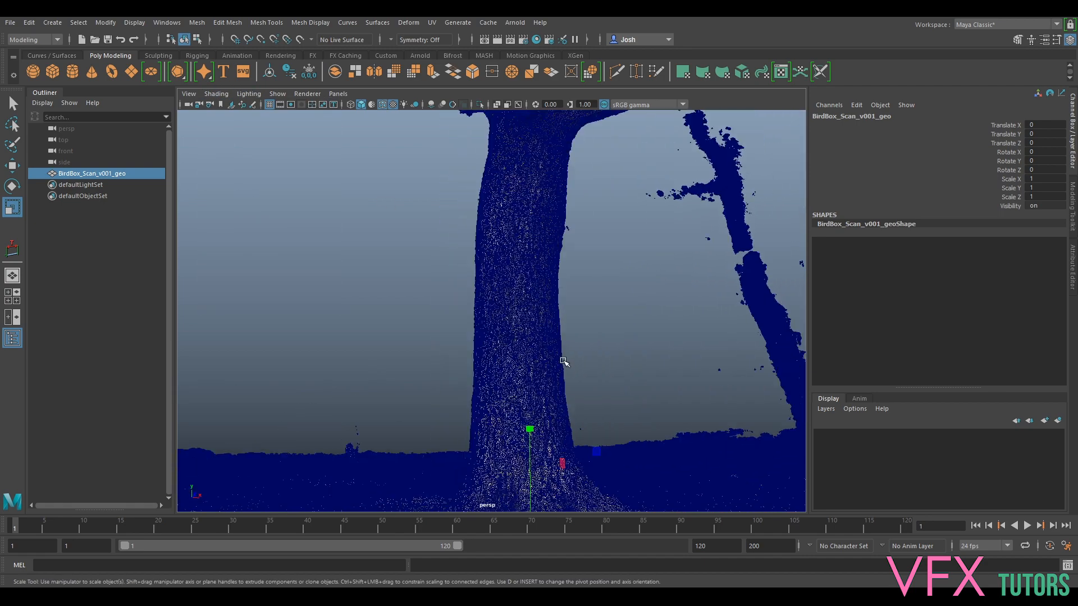
scroll(528, 279, "up", 10)
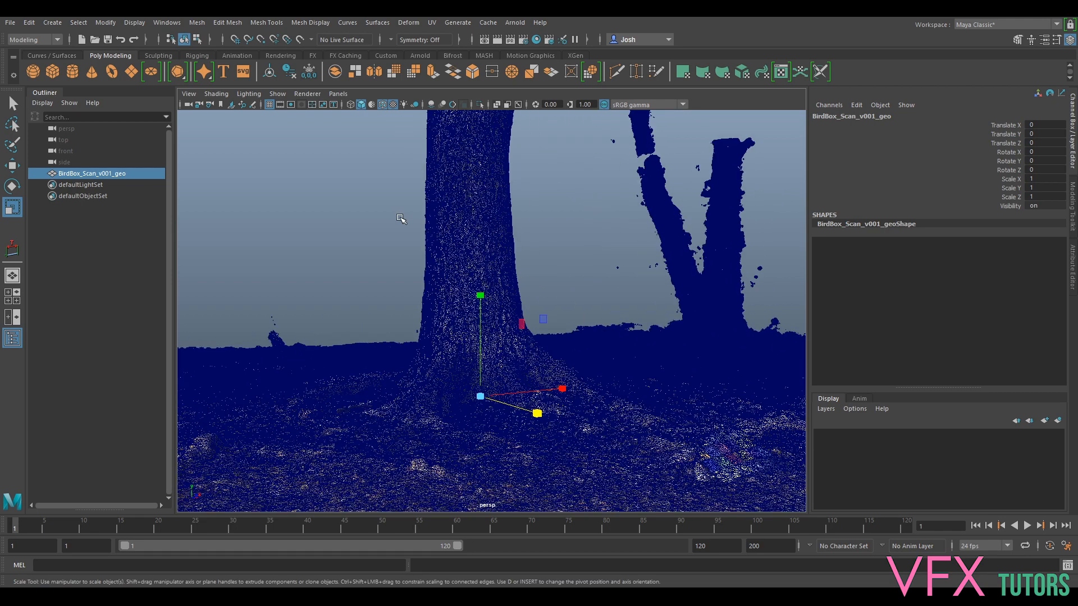
left_click(218, 95)
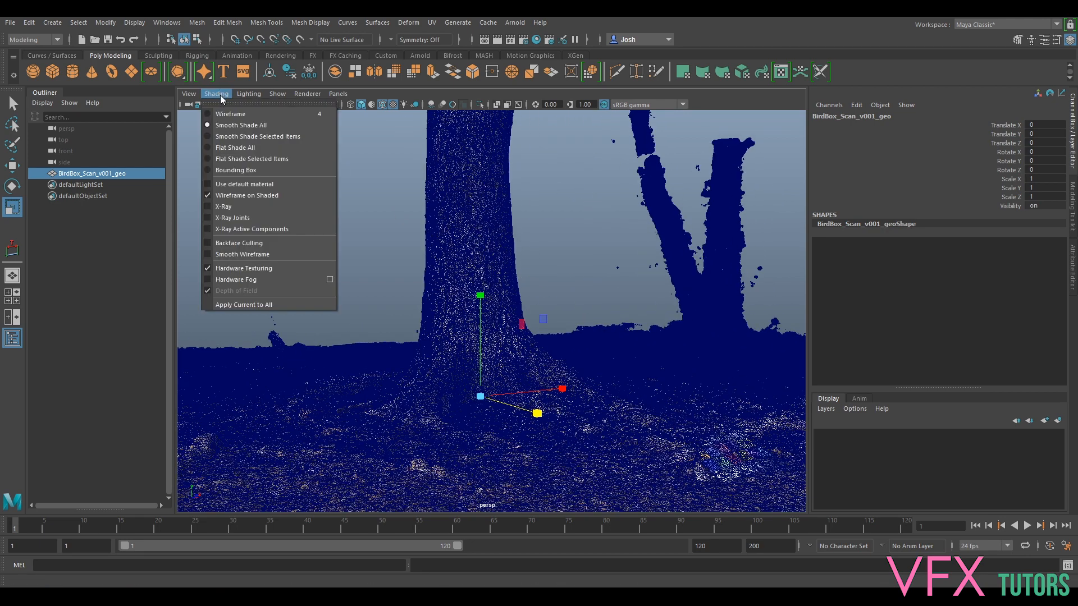
left_click(242, 194)
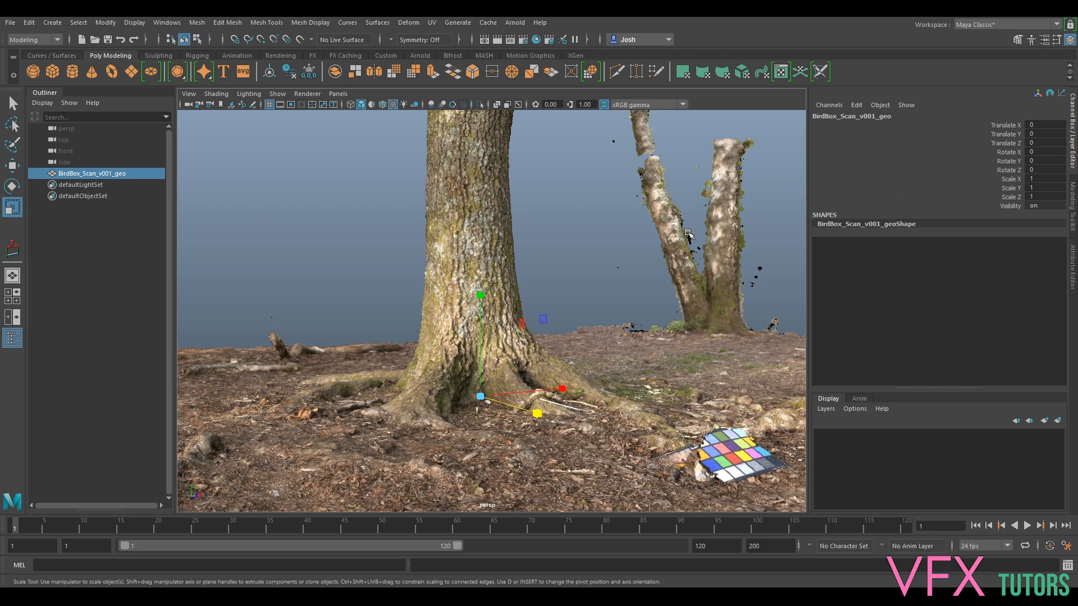
Begin an Export Selection of the scan mesh and move up from Metashape to the Photgrammetry folder.
left_click_drag(625, 225, 614, 251, "alt")
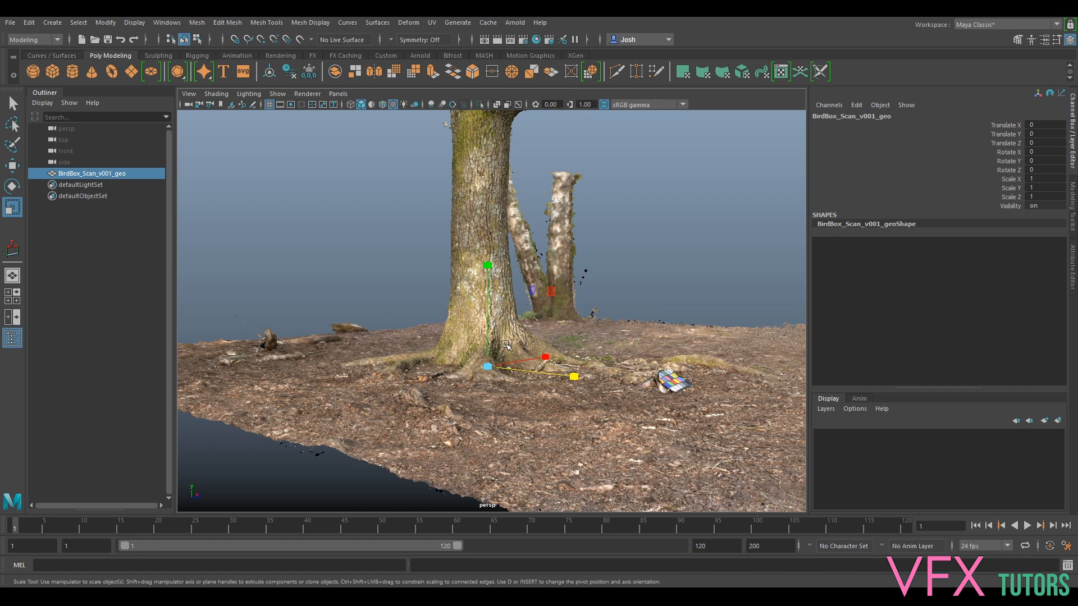
left_click_drag(498, 290, 549, 431, "alt")
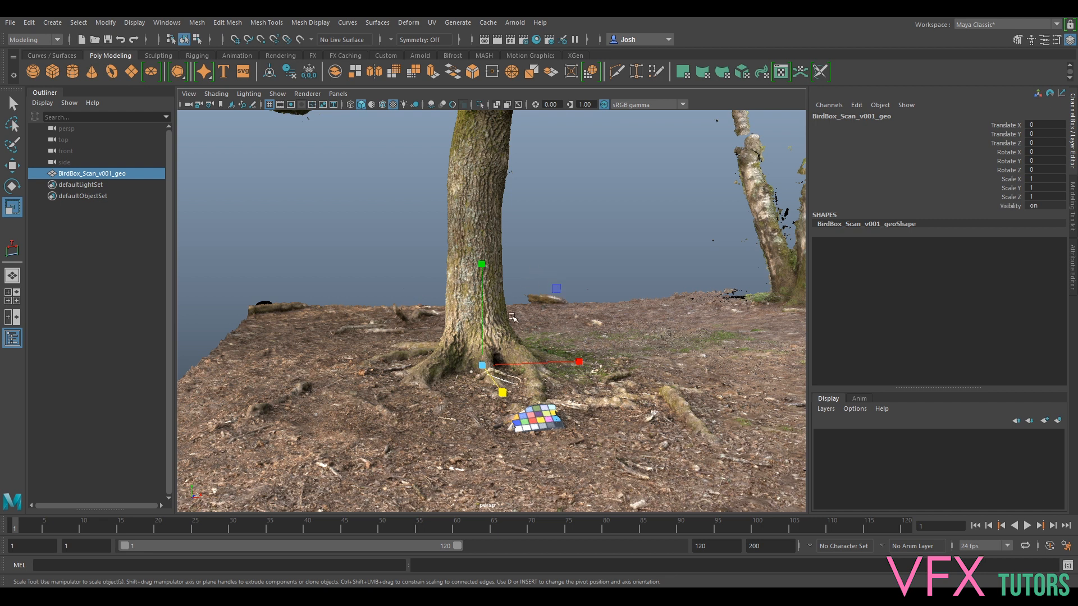
left_click(10, 25)
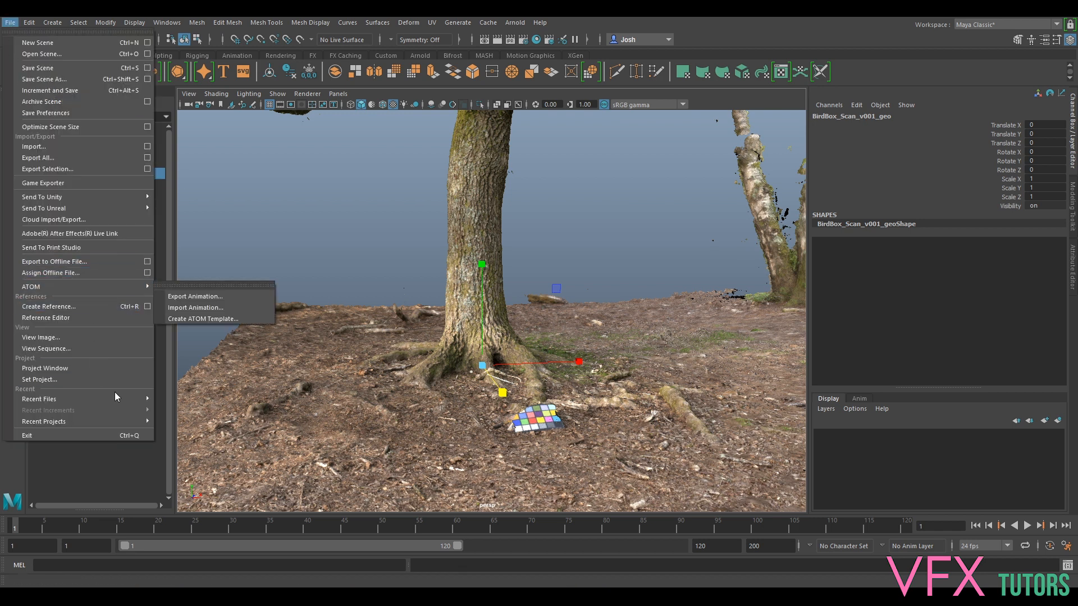
left_click(48, 169)
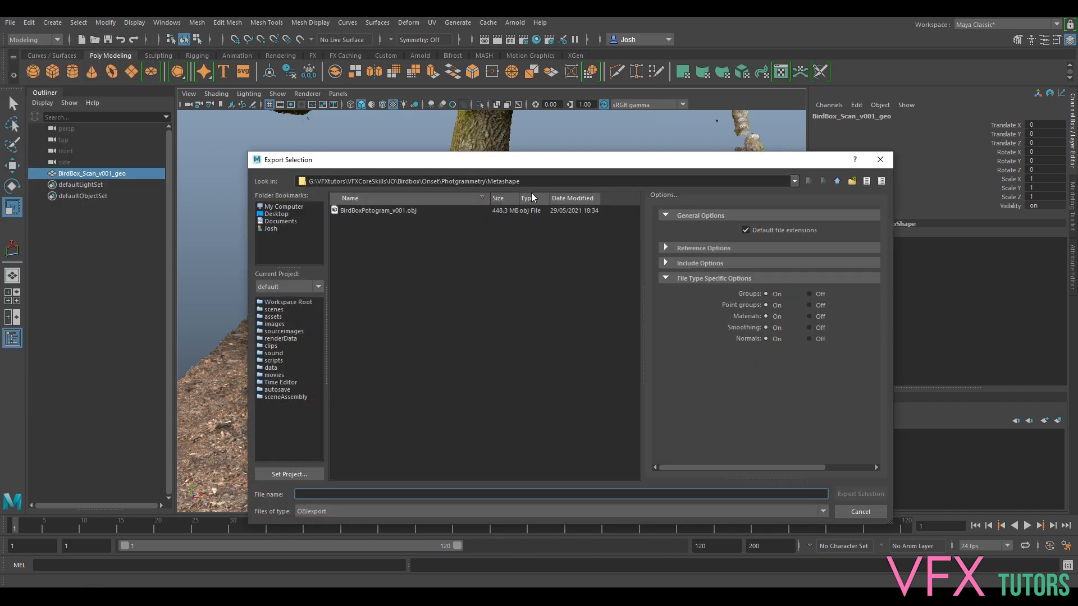
left_click(837, 182)
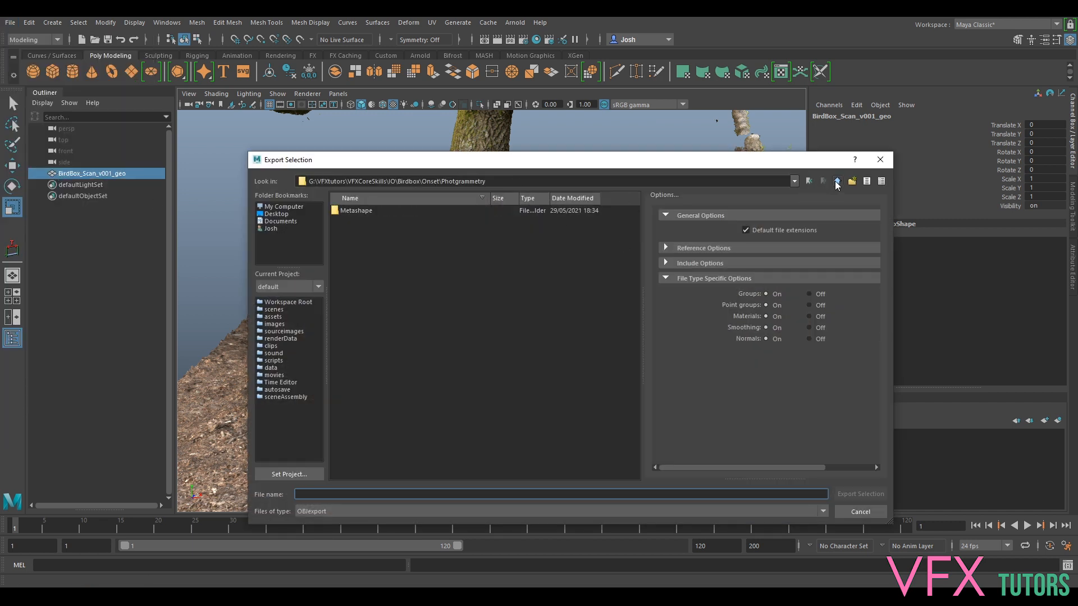
Look through the Birdbox Elements folder for an export location, and return to the Onset\Photgrammetry folder.
left_click(836, 182)
left_click(837, 181)
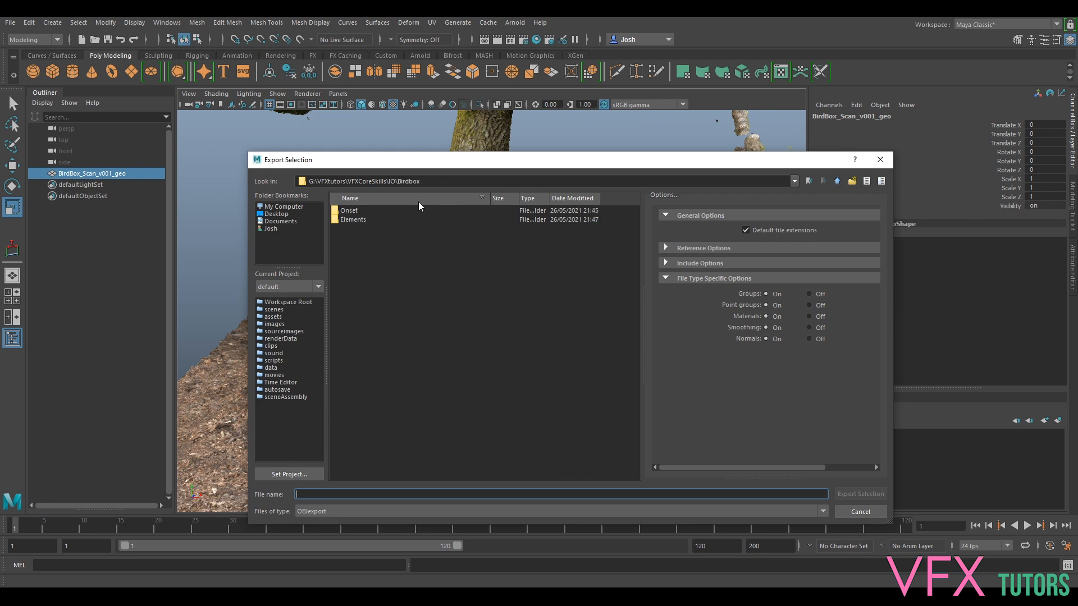
left_click(359, 224)
double_click(359, 223)
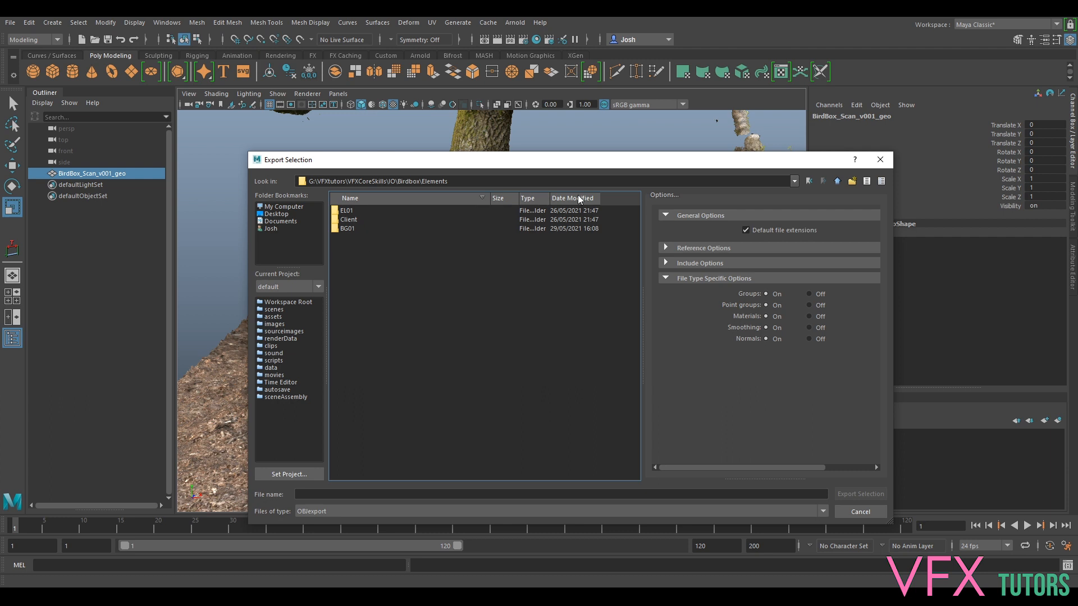
left_click(837, 182)
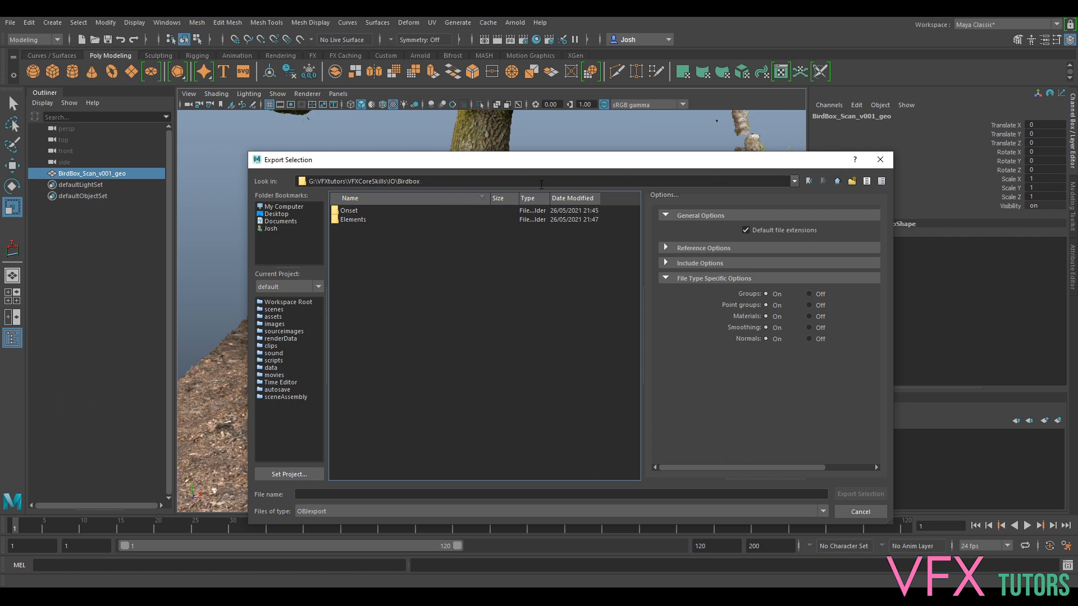
double_click(352, 211)
double_click(356, 219)
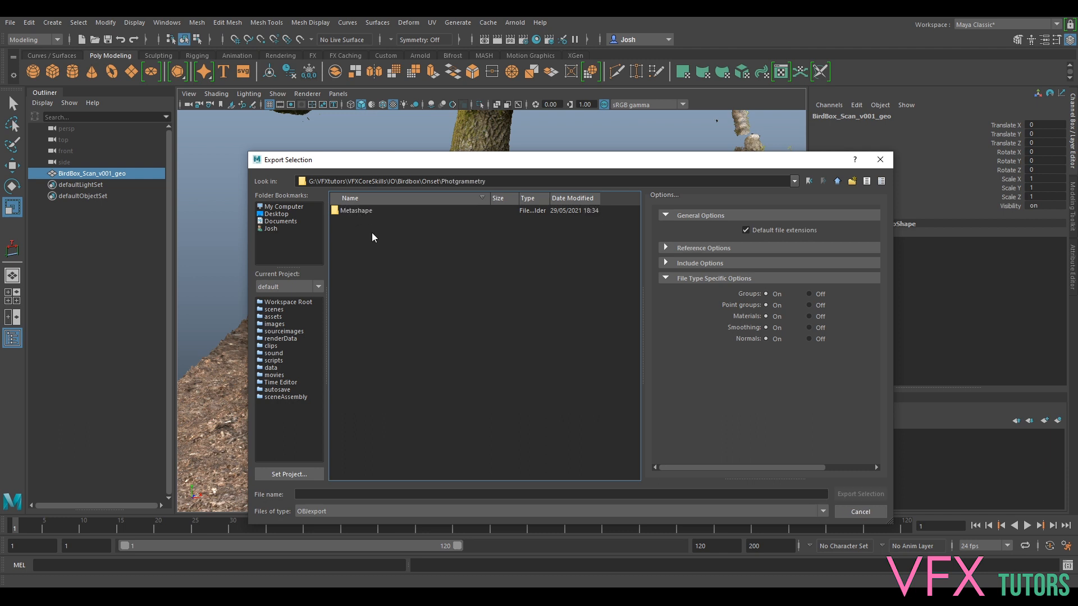
Go up to the Birdbox folder and create a new folder named Layout in it.
right_click(372, 235)
left_click(837, 182)
left_click(837, 182)
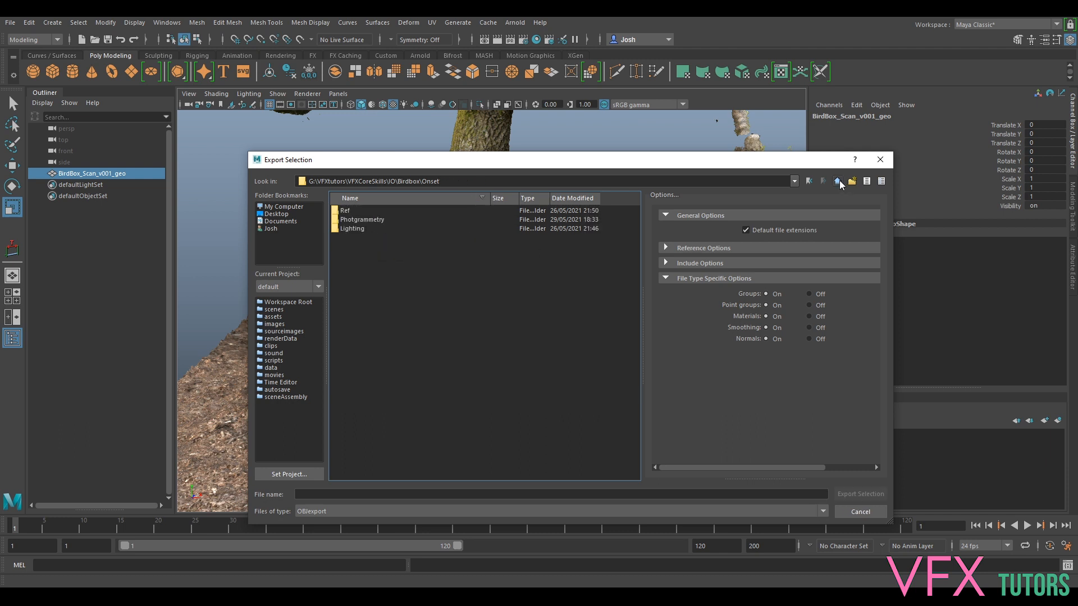
left_click(837, 182)
right_click(362, 236)
left_click(388, 255)
type("L")
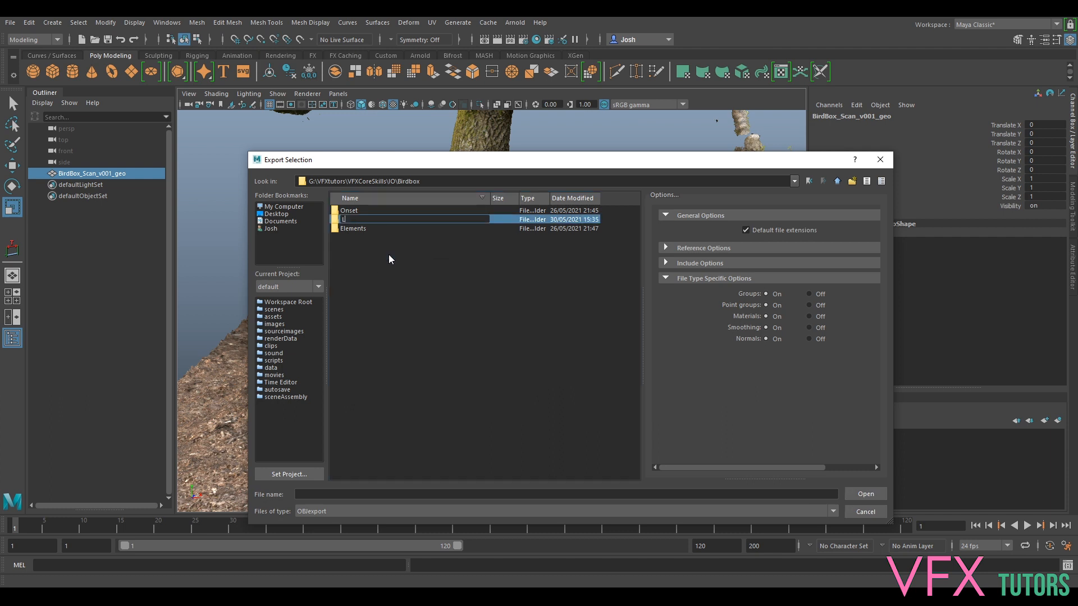
type("ayout")
key("Return")
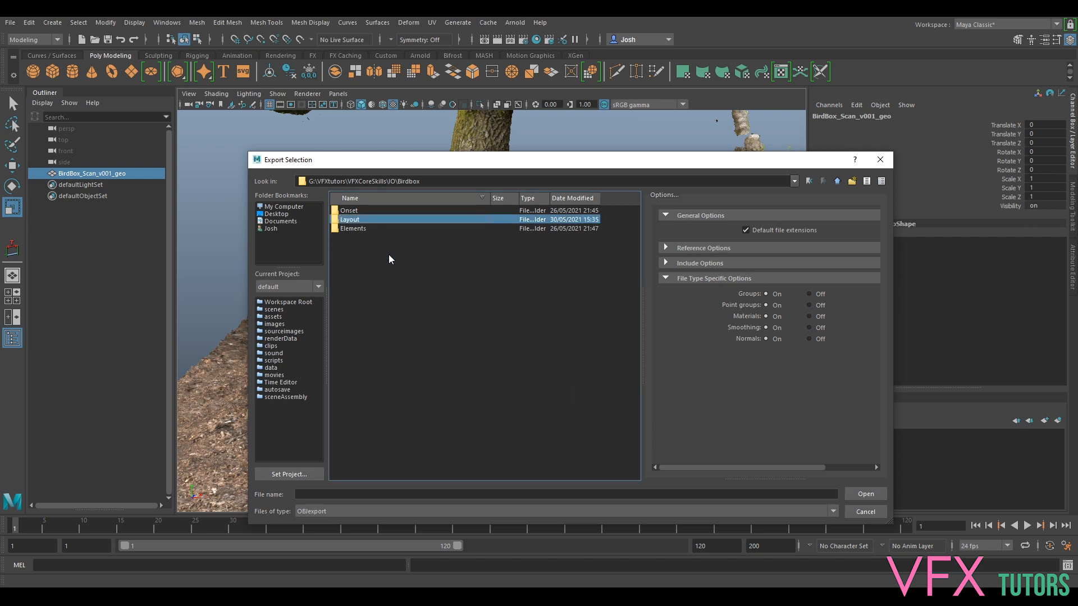
Export the selected scan mesh as an OBJ into the Layout folder with the file name BirdBox_Scan_Layout_v001.
double_click(358, 219)
left_click(328, 493)
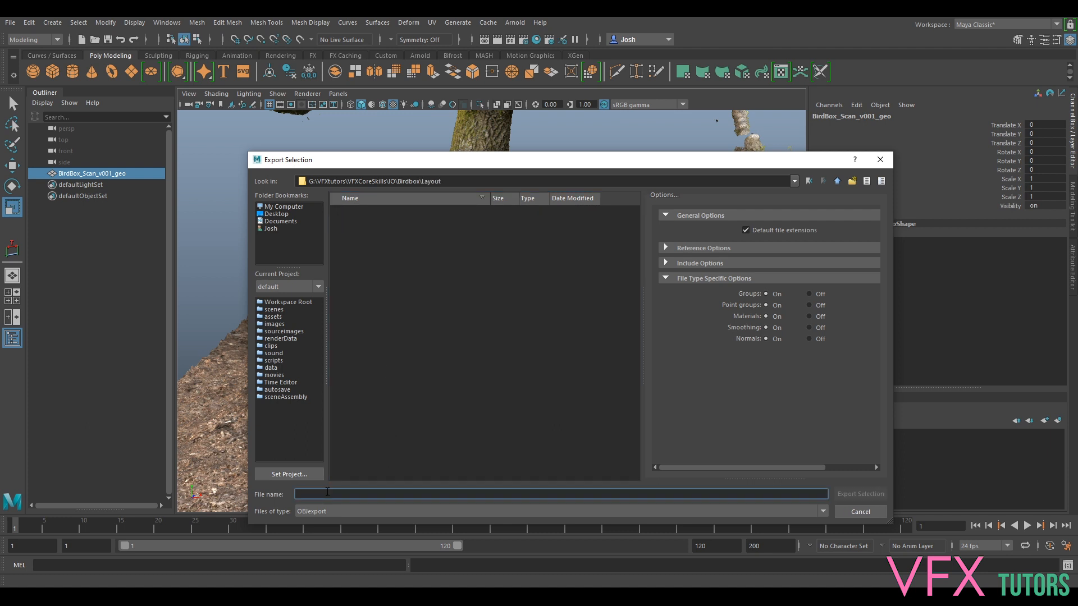
type("BirdBox")
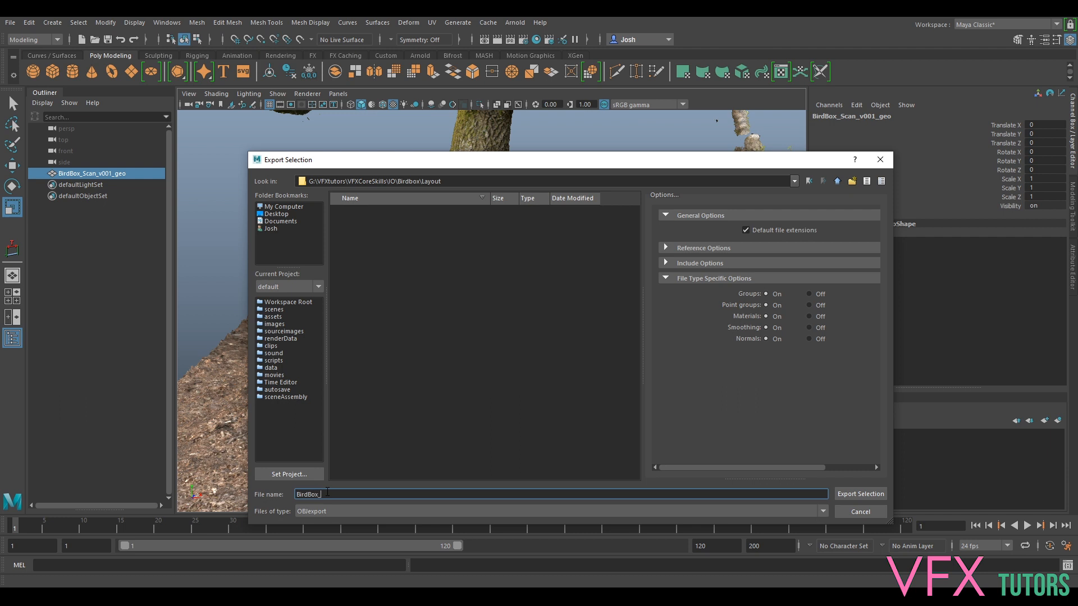
type("_Scan_v001")
left_click_drag(491, 160, 590, 151)
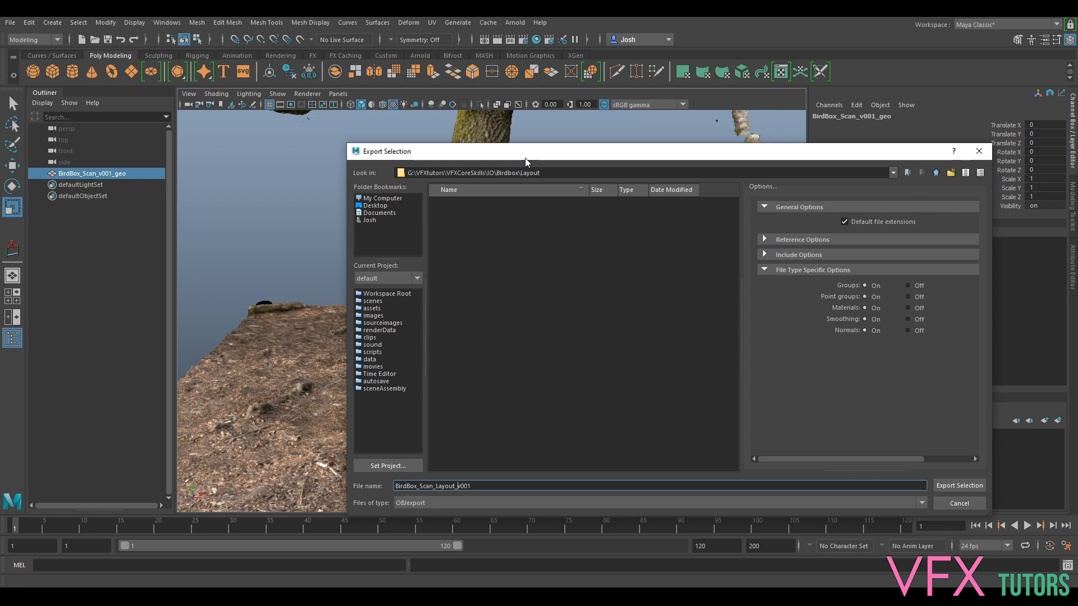
left_click_drag(524, 157, 578, 233)
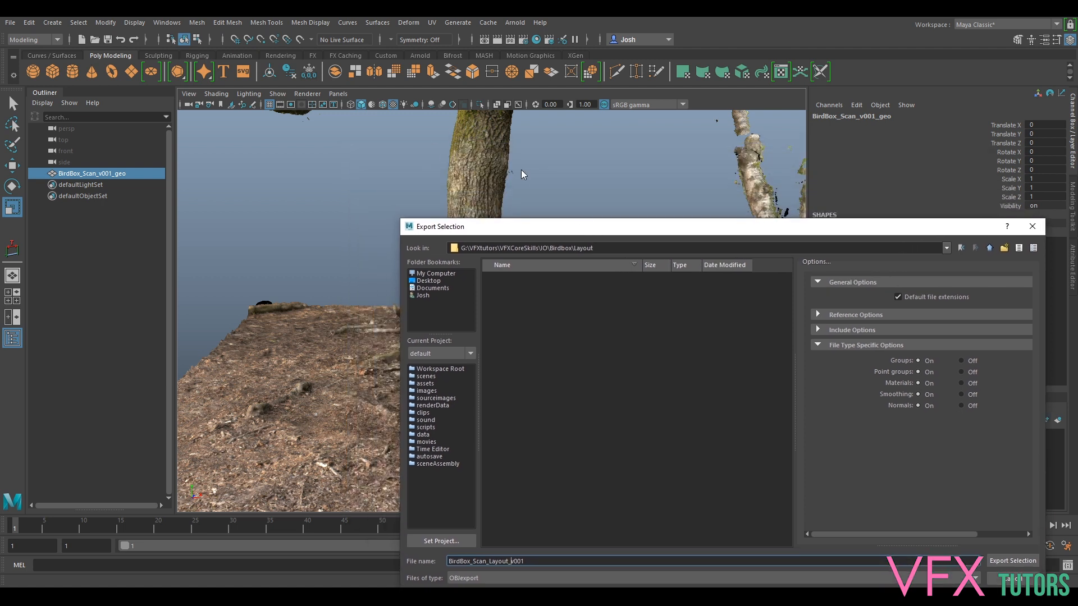
left_click_drag(651, 229, 643, 180)
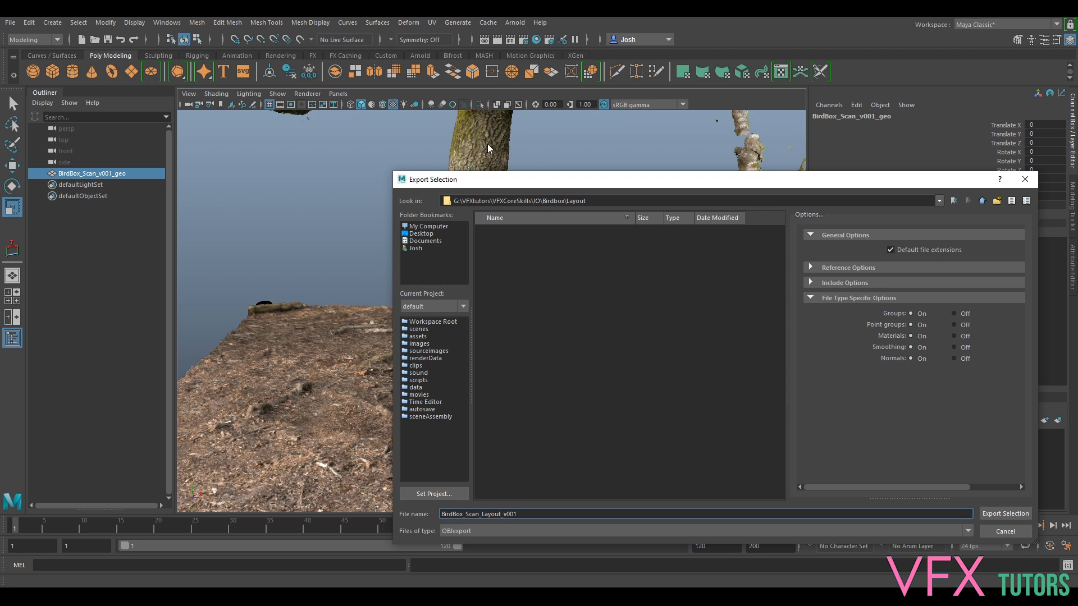
left_click(1018, 512)
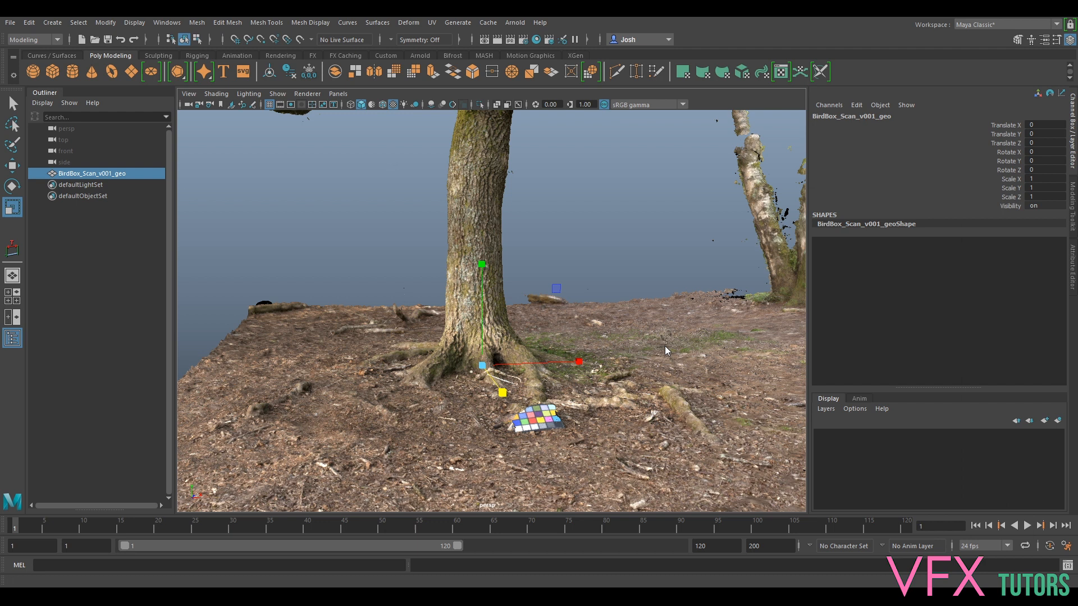